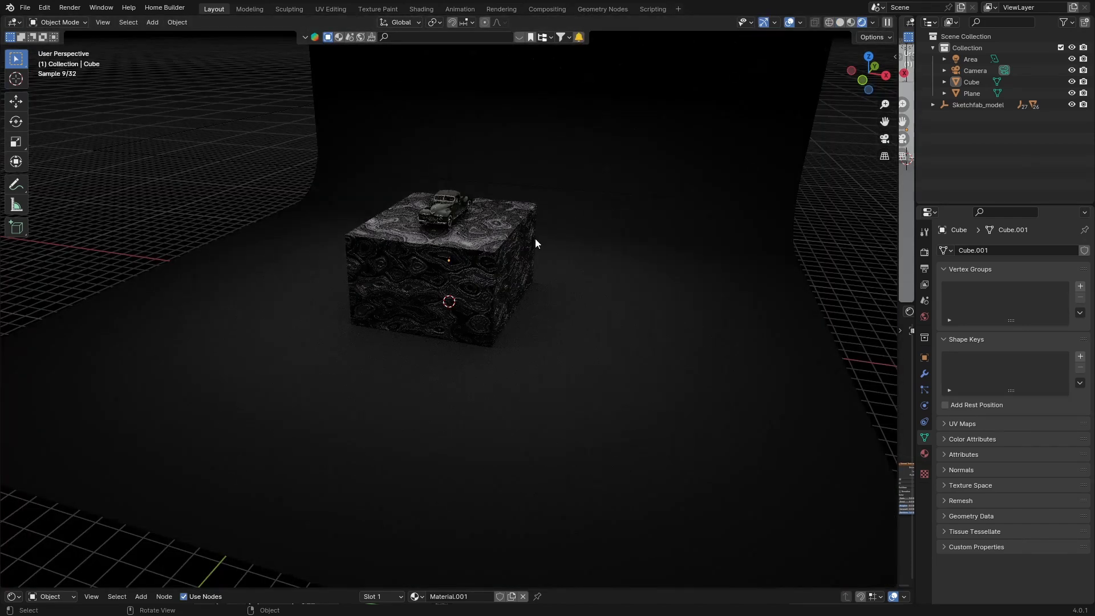
# - Toggle the viewport visibility of the Cube under the car model, ending with the Cube hidden
pyautogui.moveTo(384, 300); pyautogui.dragTo(430, 299, button='middle')
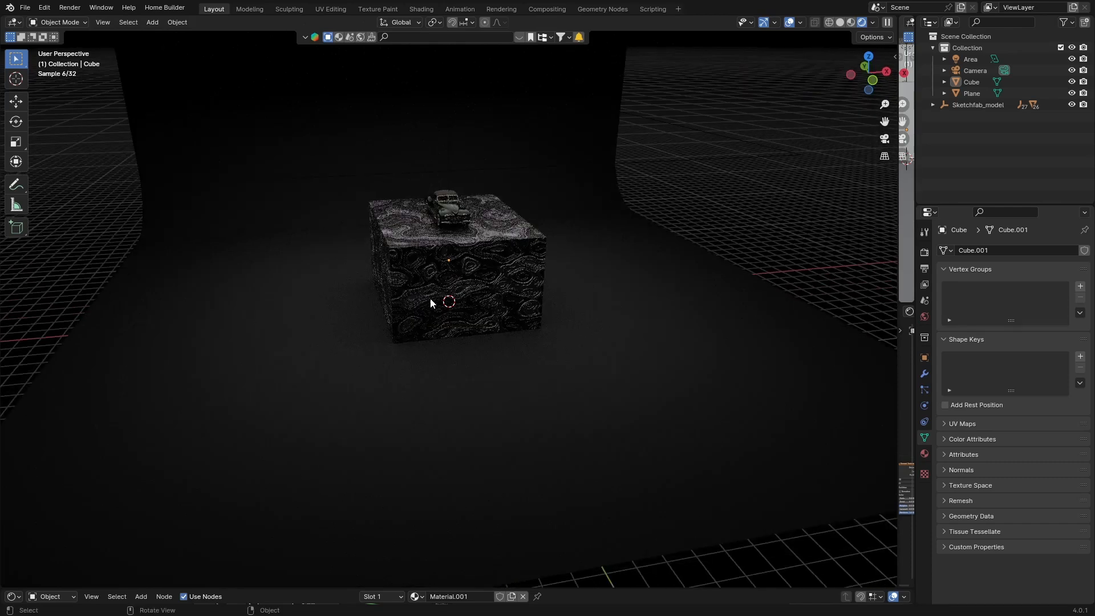
pyautogui.scroll(3, 430, 299)
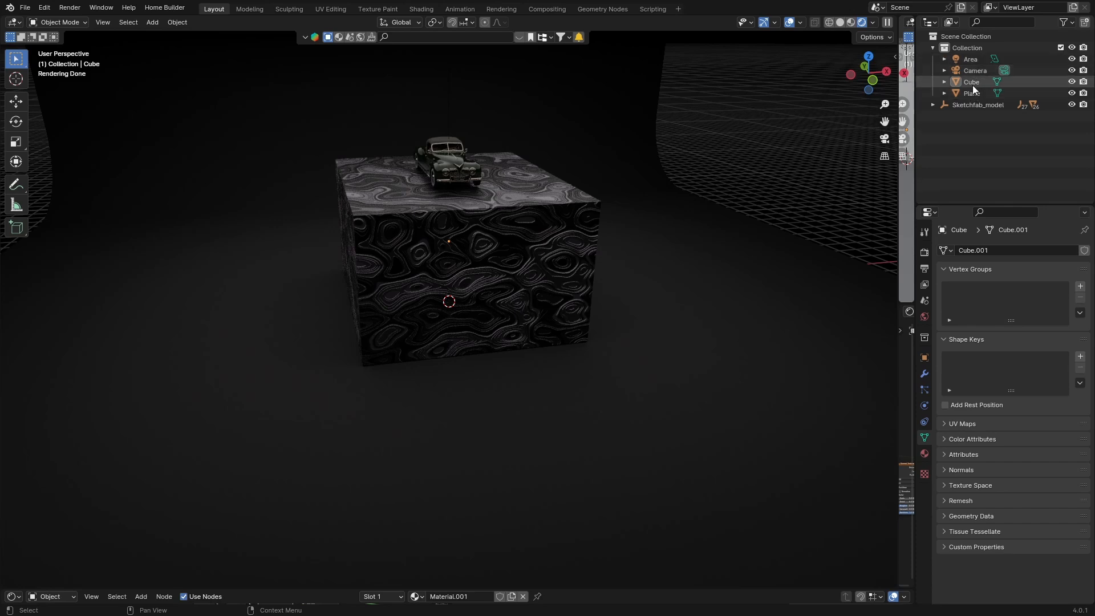
pyautogui.click(1072, 82)
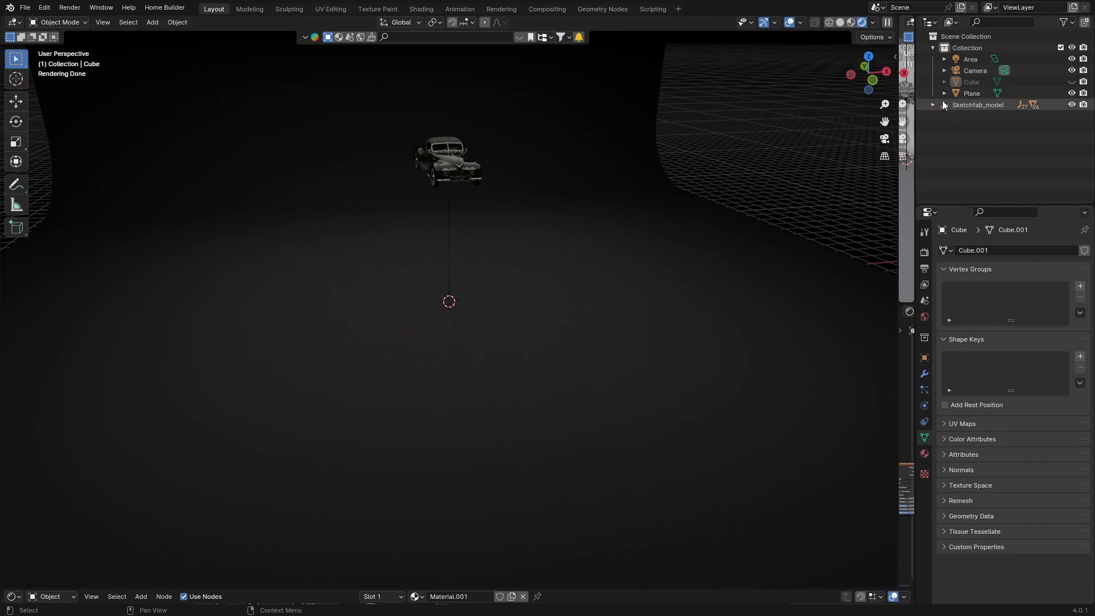
pyautogui.click(1072, 83)
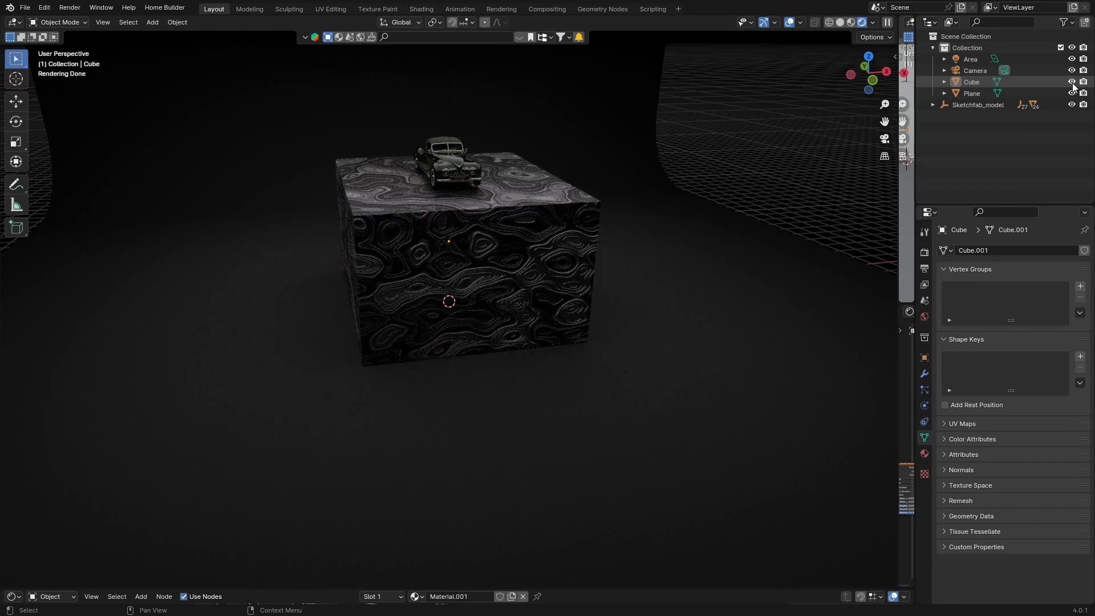
pyautogui.click(1072, 83)
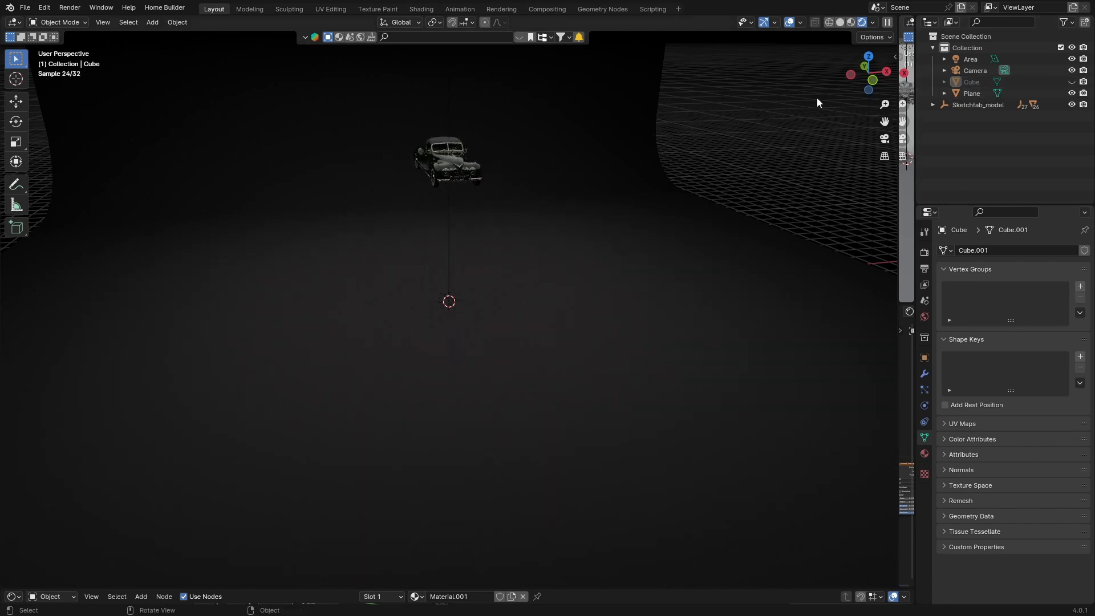
# - View the scene through the camera and enlarge the camera frame
pyautogui.click(884, 138)
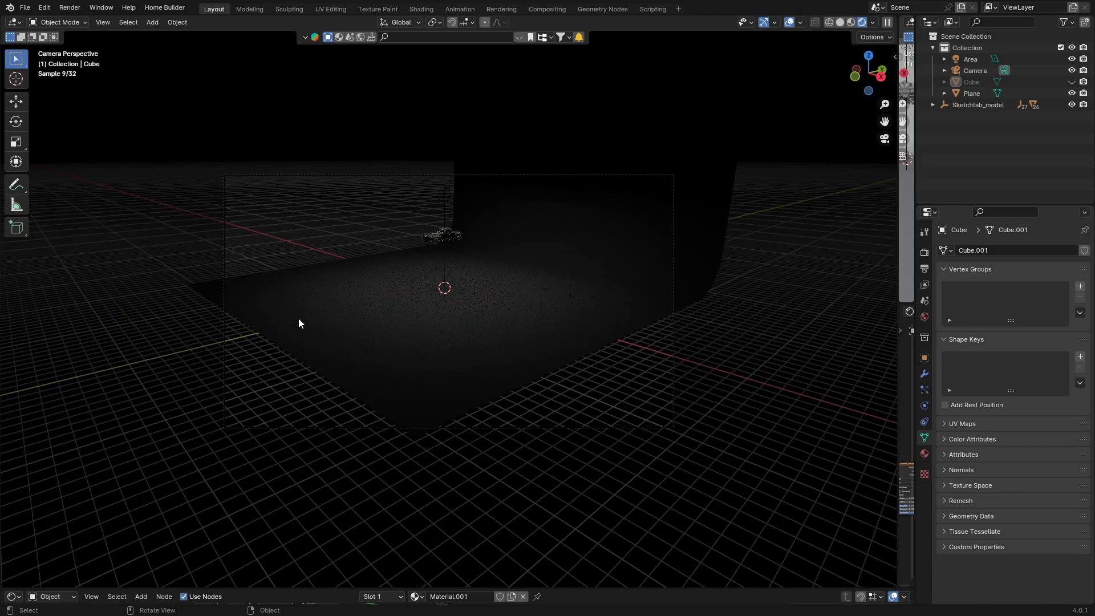
pyautogui.scroll(6, 299, 319)
pyautogui.scroll(-3, 298, 318)
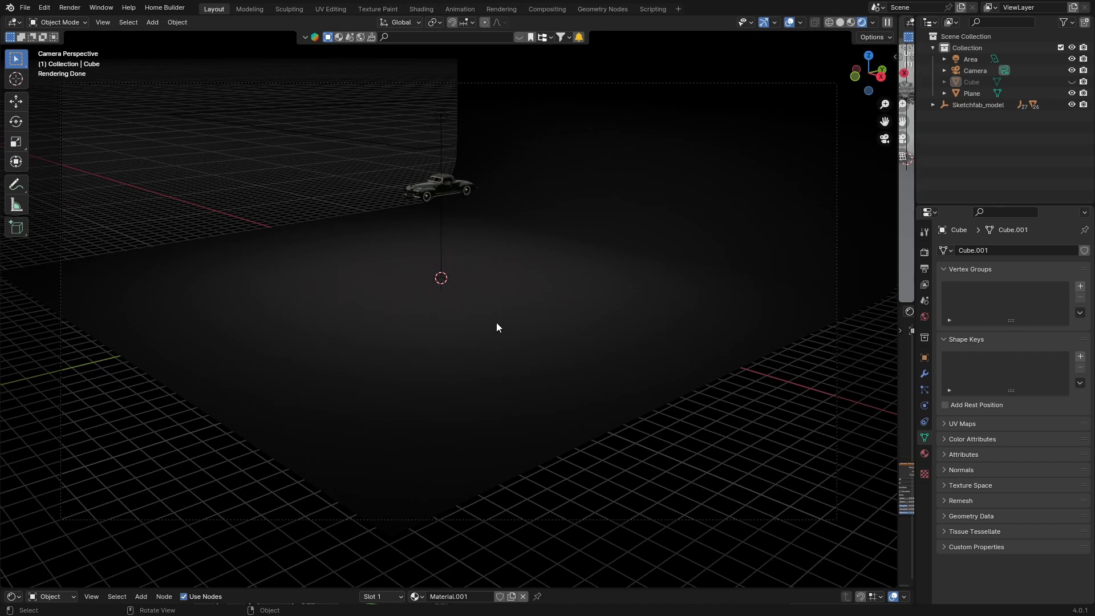
# - Disable the Cube in renders, show it in the viewport again and re-enable it in renders
pyautogui.click(1083, 82)
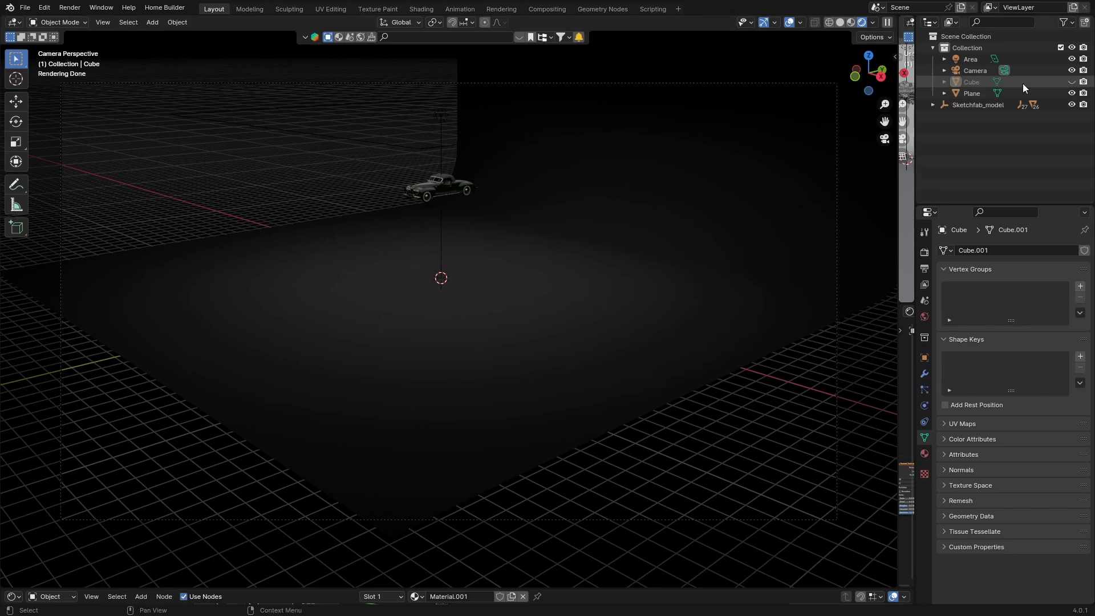
pyautogui.click(1084, 83)
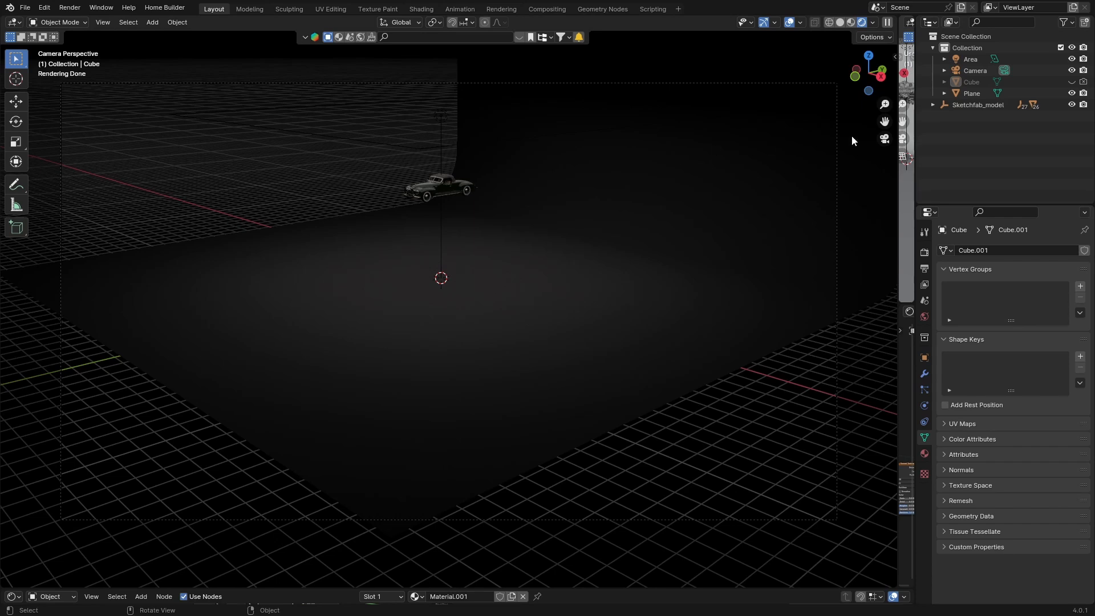
pyautogui.click(1072, 82)
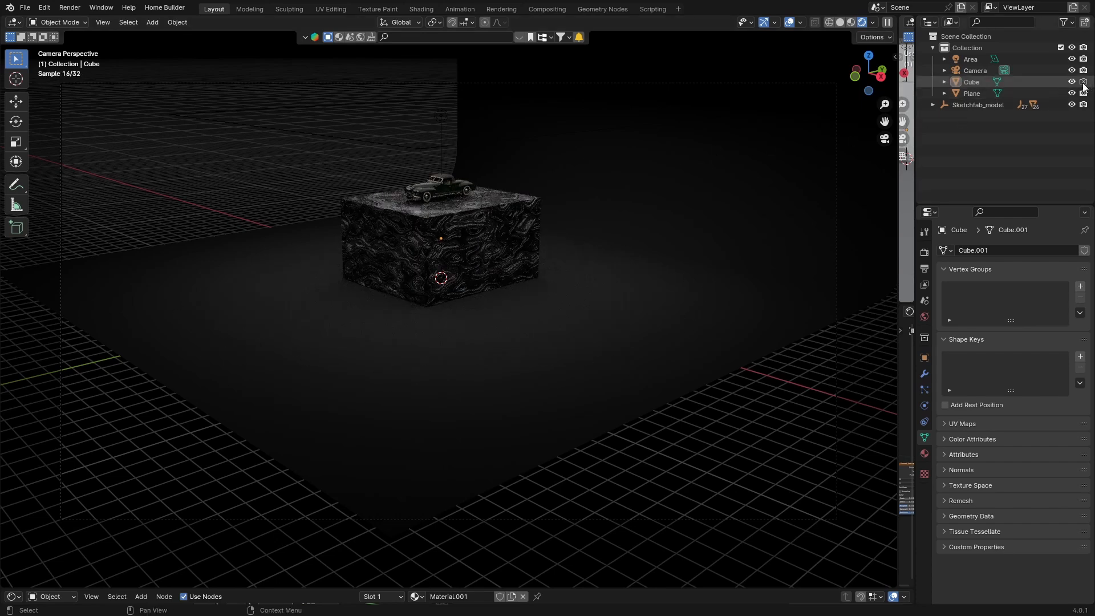
pyautogui.click(1084, 82)
# - Hide the Area light in the viewport and show it again
pyautogui.click(1071, 60)
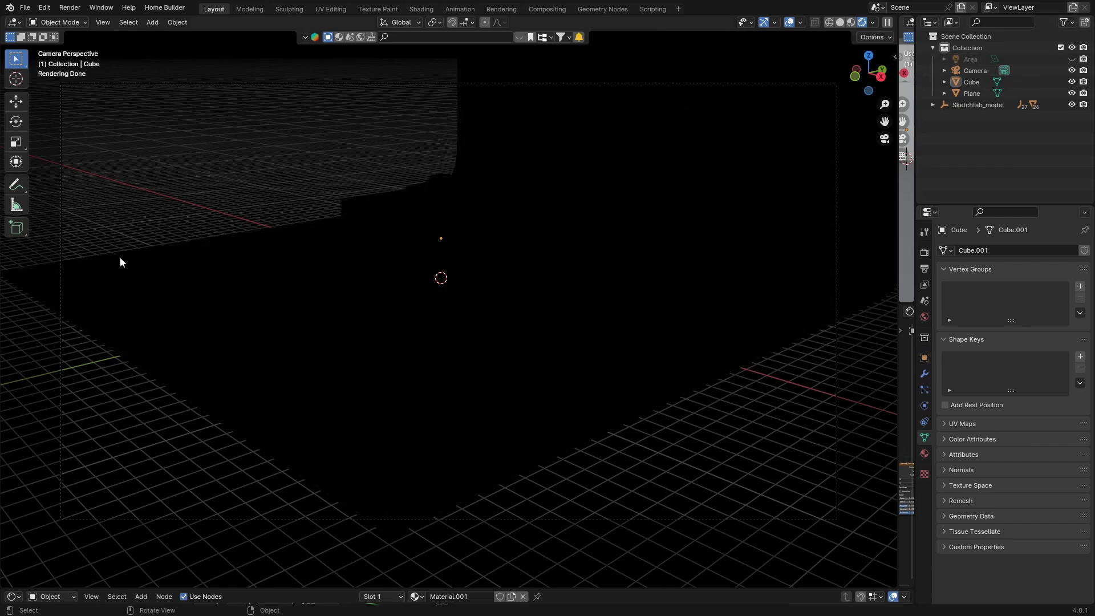
pyautogui.click(1071, 60)
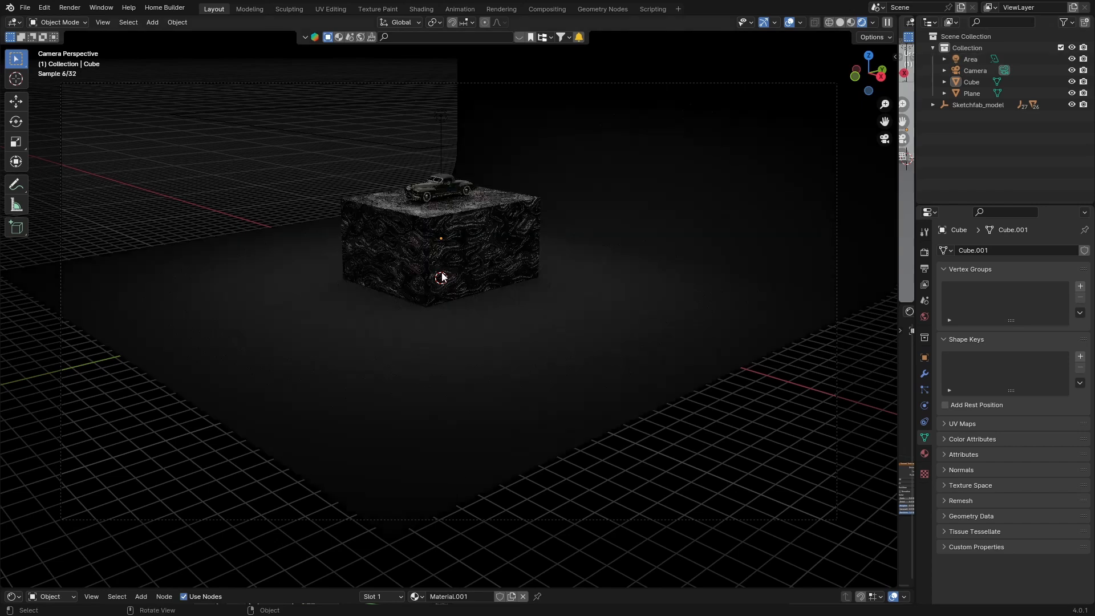
# - Leave fullscreen, switch to the Chrome browser and open the HDRIs section of Poly Haven
pyautogui.click(101, 8)
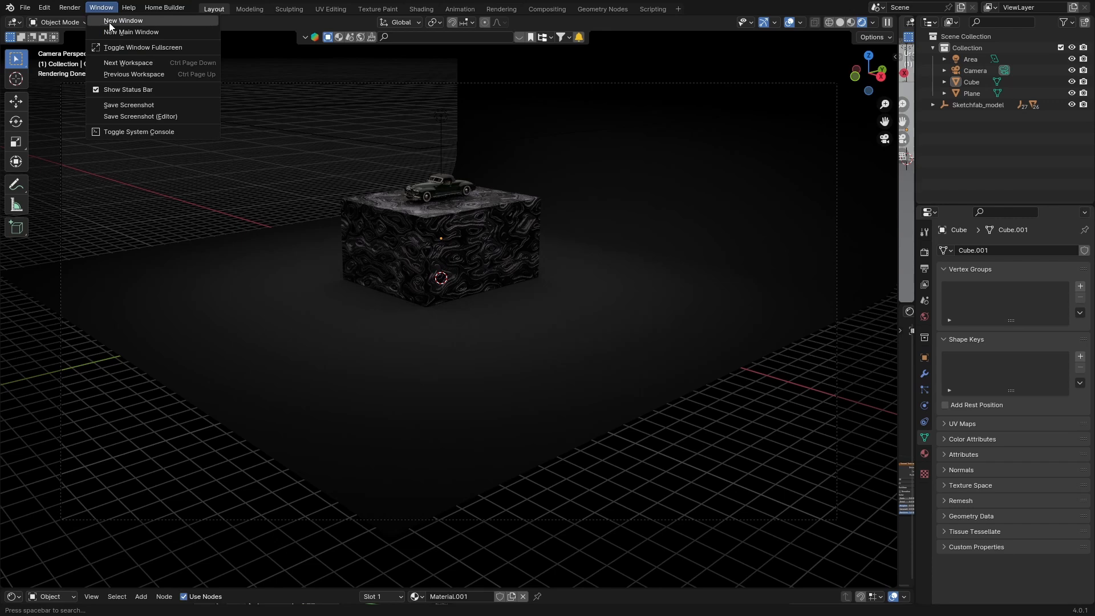
pyautogui.click(127, 50)
pyautogui.click(674, 602)
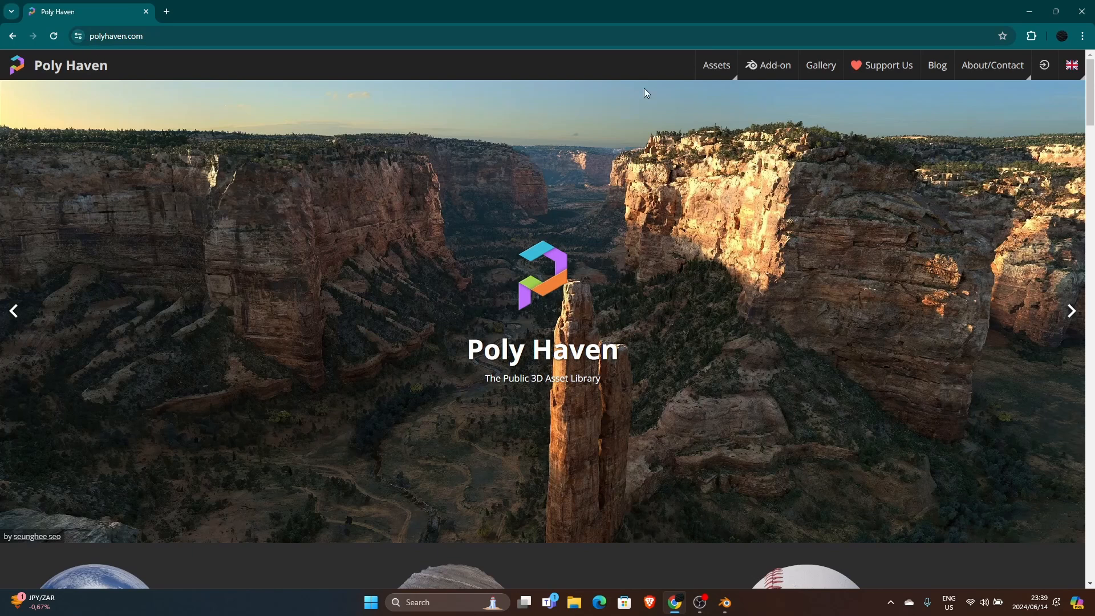
pyautogui.moveTo(722, 69)
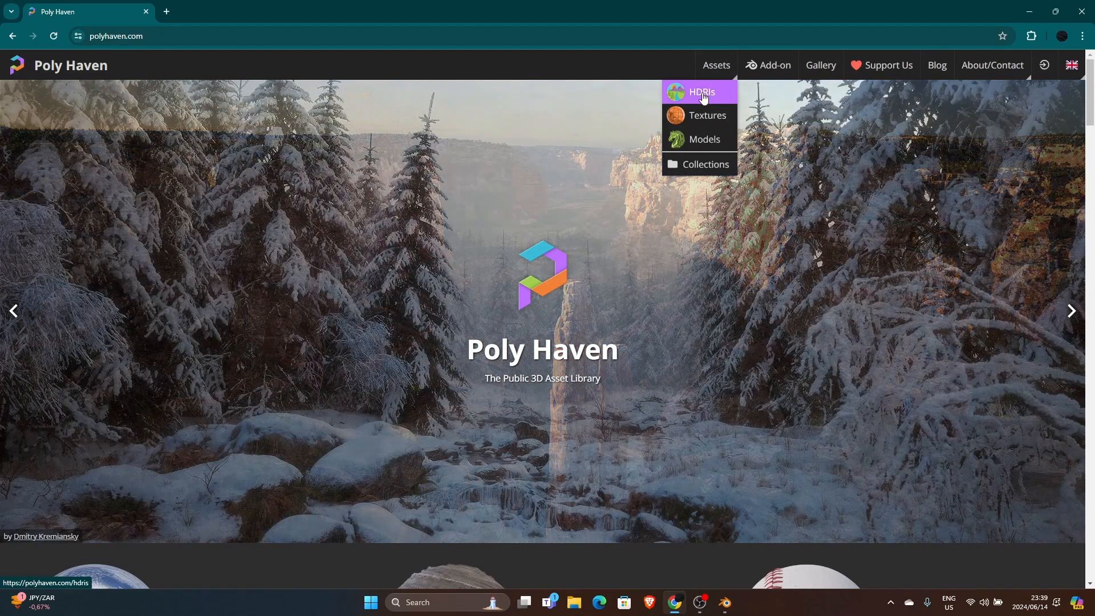
pyautogui.click(705, 95)
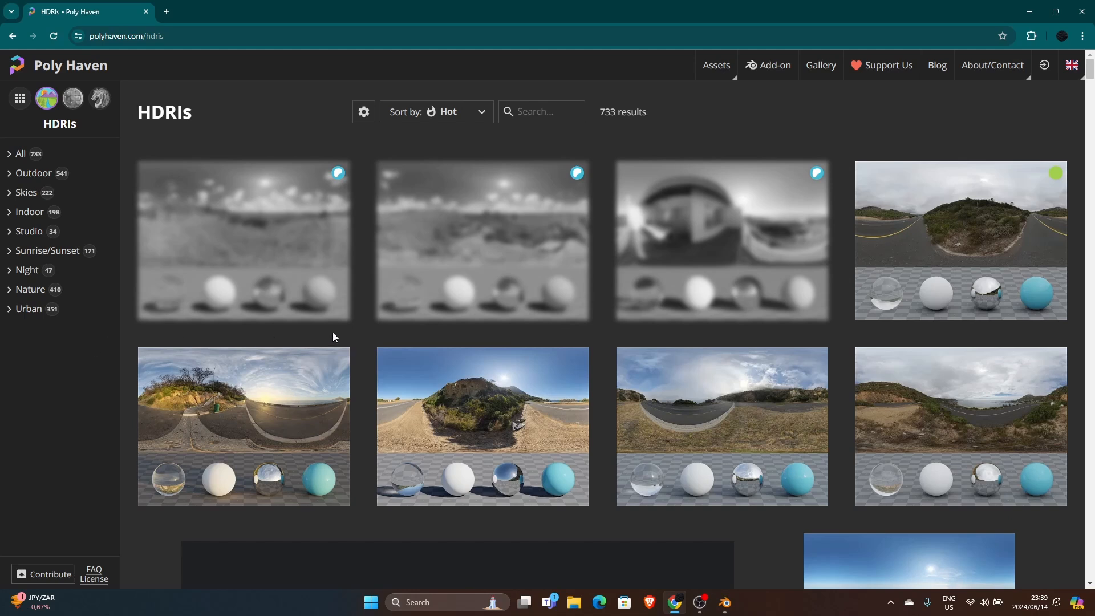
# - Filter the HDRIs to the Indoor category and open the Small Empty Room 3 asset
pyautogui.scroll(-5, 367, 348)
pyautogui.scroll(-7, 367, 347)
pyautogui.scroll(4, 367, 347)
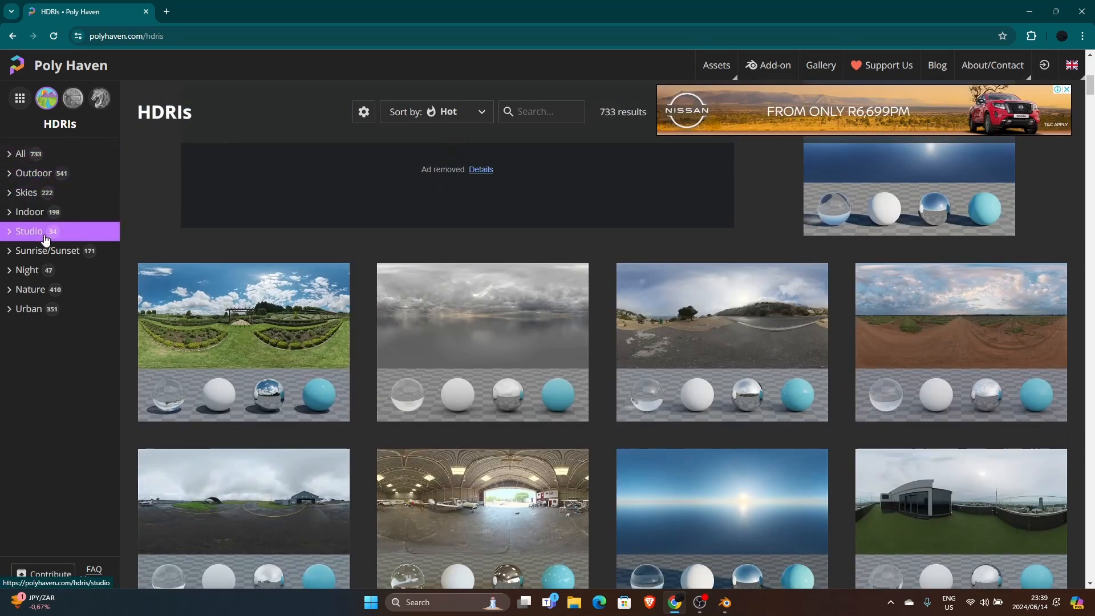
pyautogui.click(31, 214)
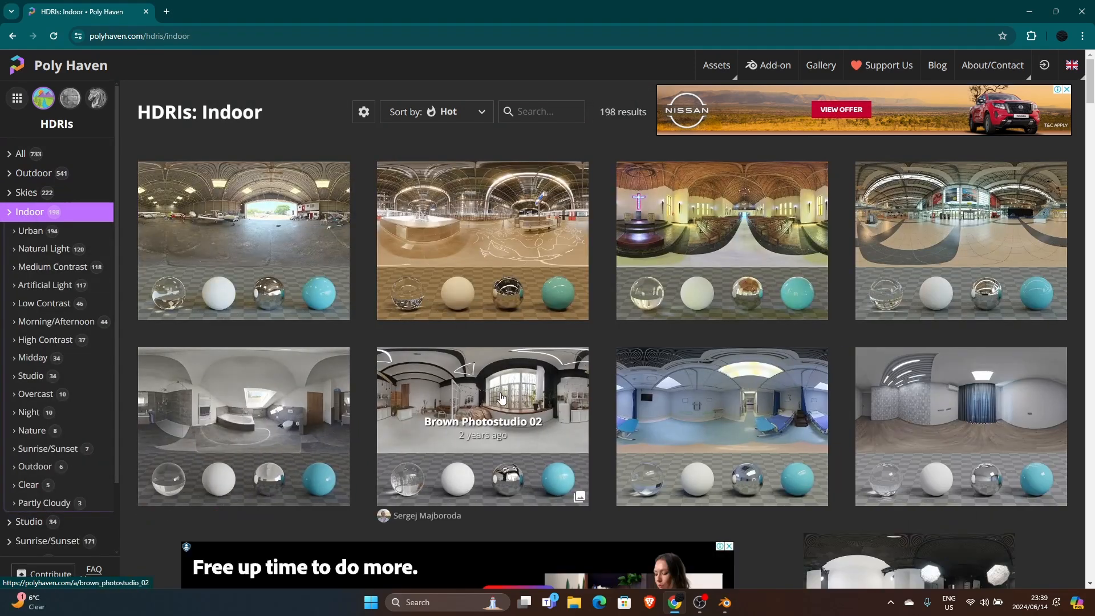
pyautogui.click(977, 389)
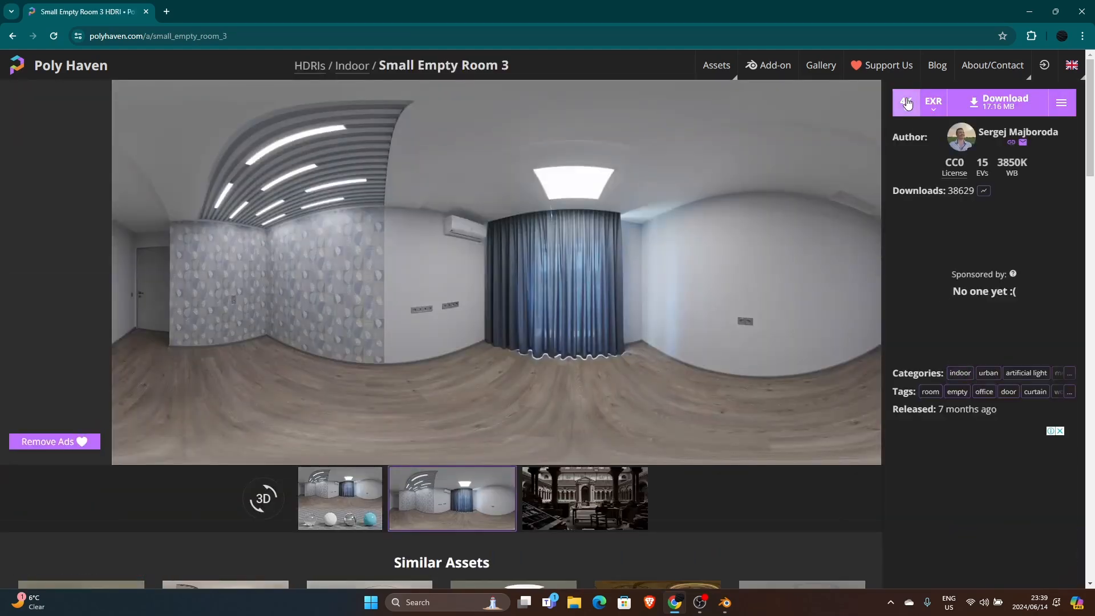
# - Download the Small Empty Room 3 HDRI at 4K in EXR format and check the browser's recent downloads
pyautogui.click(906, 102)
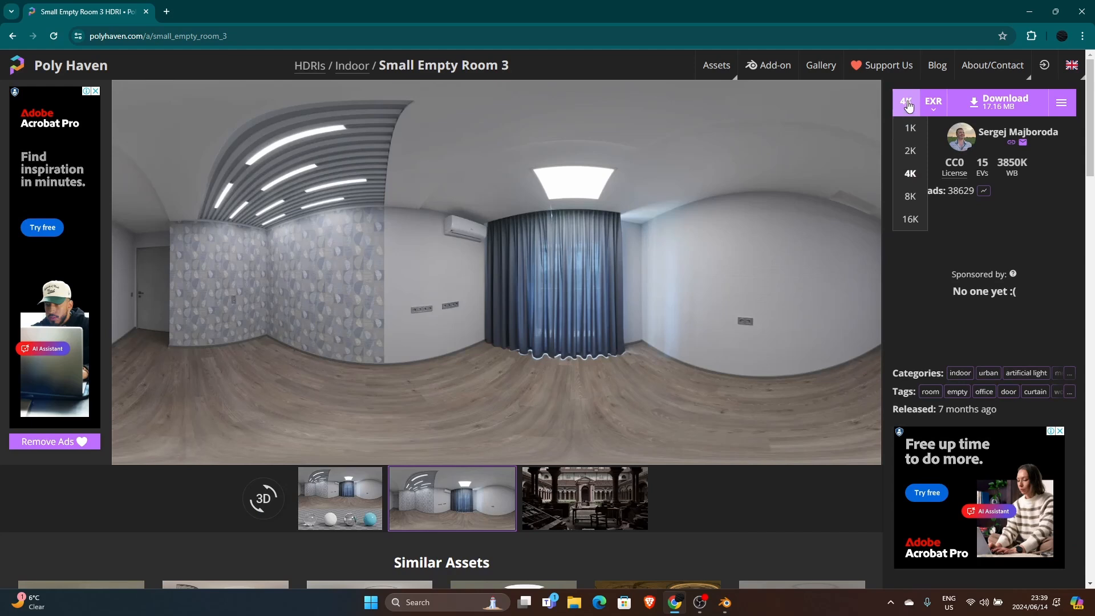
pyautogui.click(910, 173)
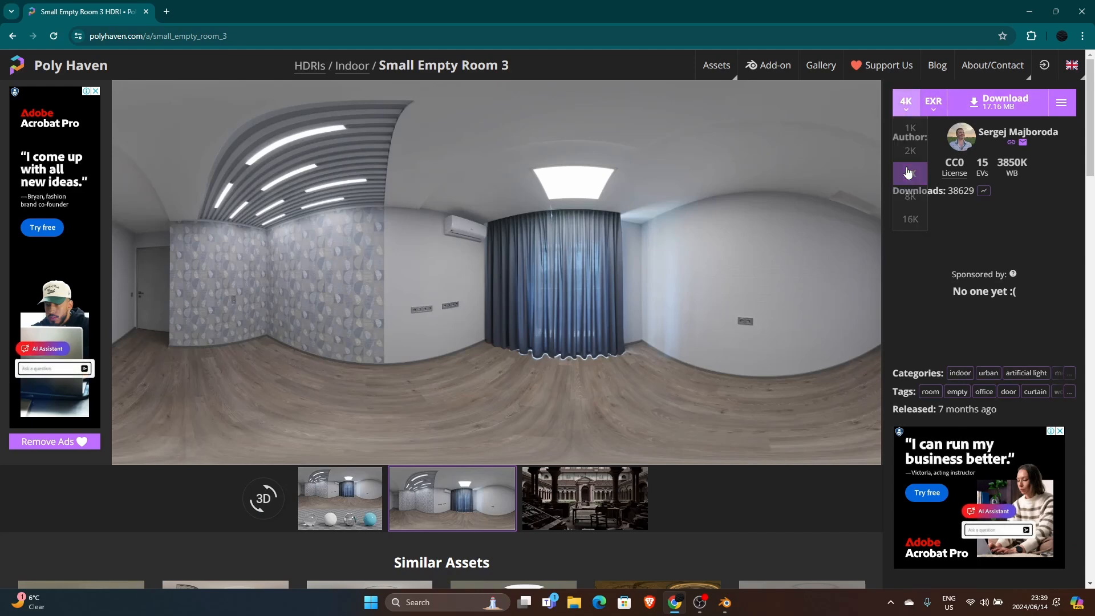
pyautogui.click(997, 107)
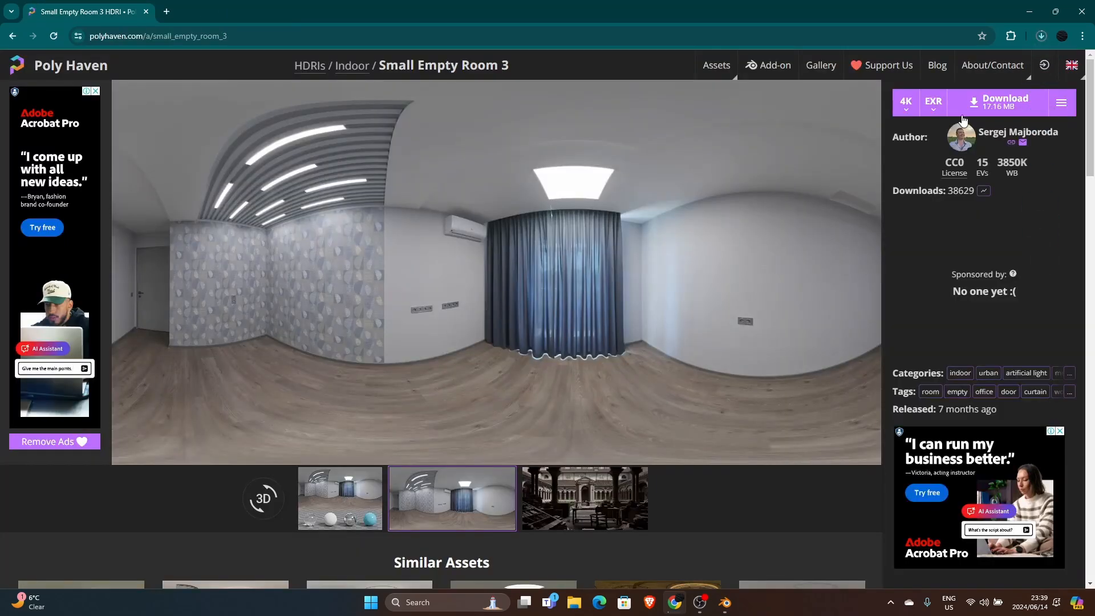
pyautogui.click(1041, 36)
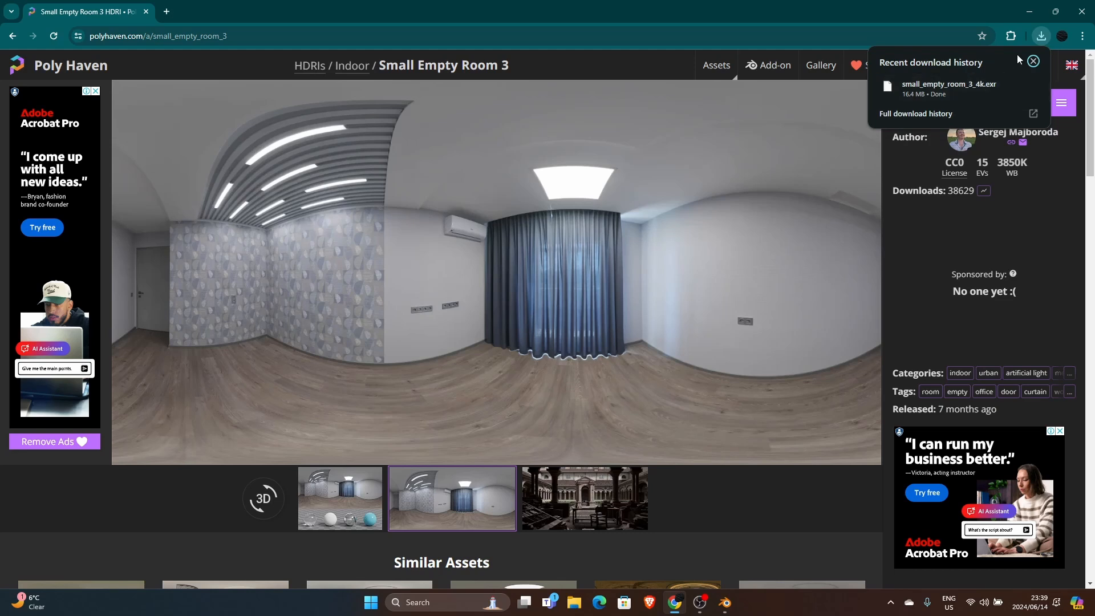
pyautogui.click(1040, 38)
# - Close the browser and return the Blender window to fullscreen
pyautogui.click(1082, 12)
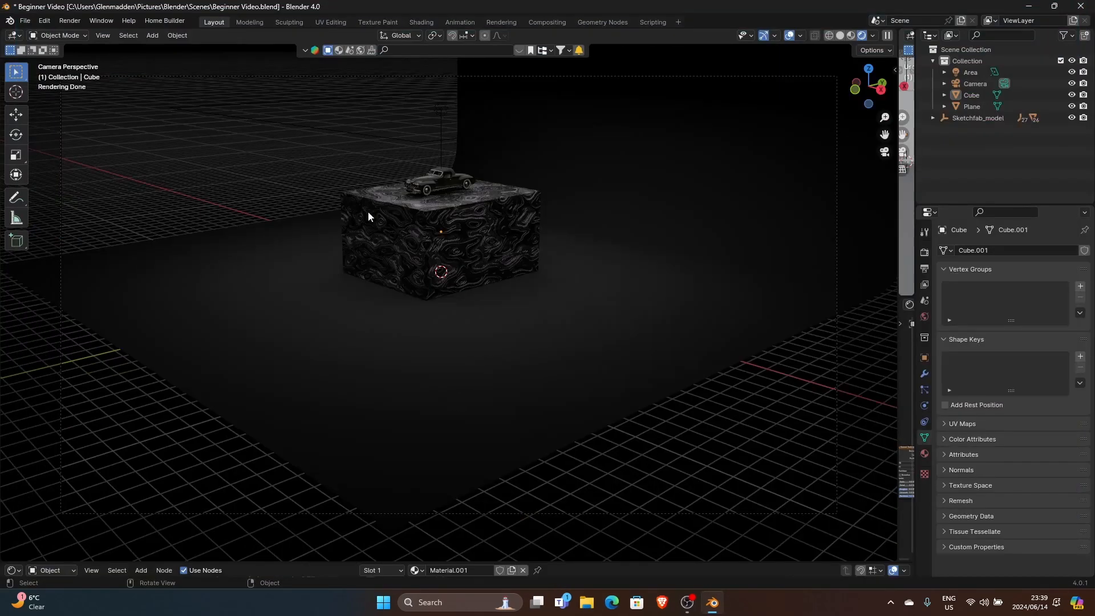
pyautogui.click(101, 20)
pyautogui.click(112, 66)
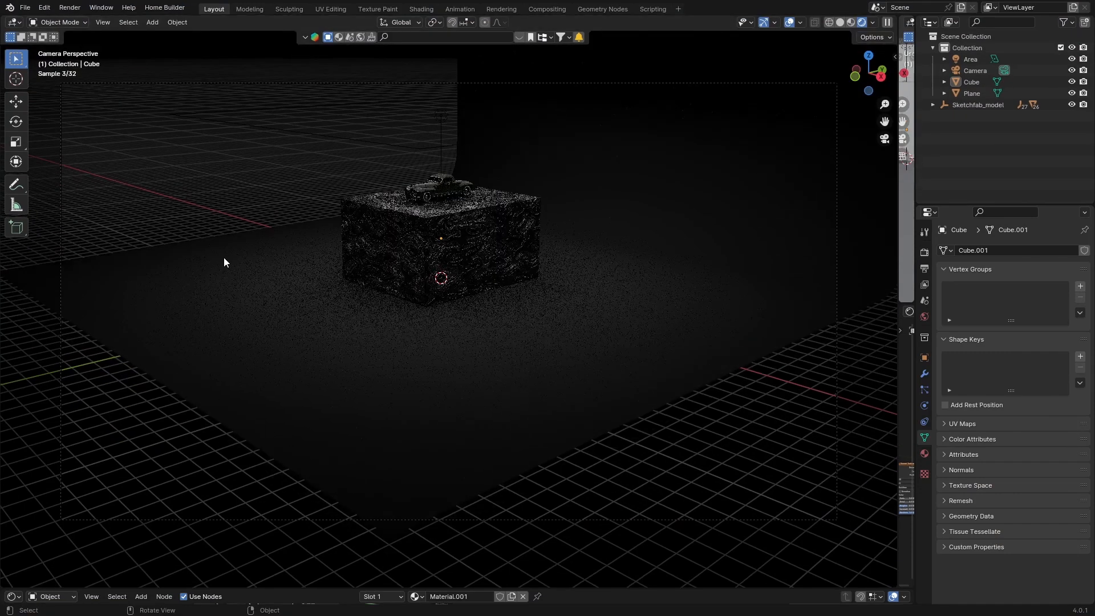
# - Turn off Scene World for the rendered viewport shading and inspect the car and cube from another angle
pyautogui.click(840, 22)
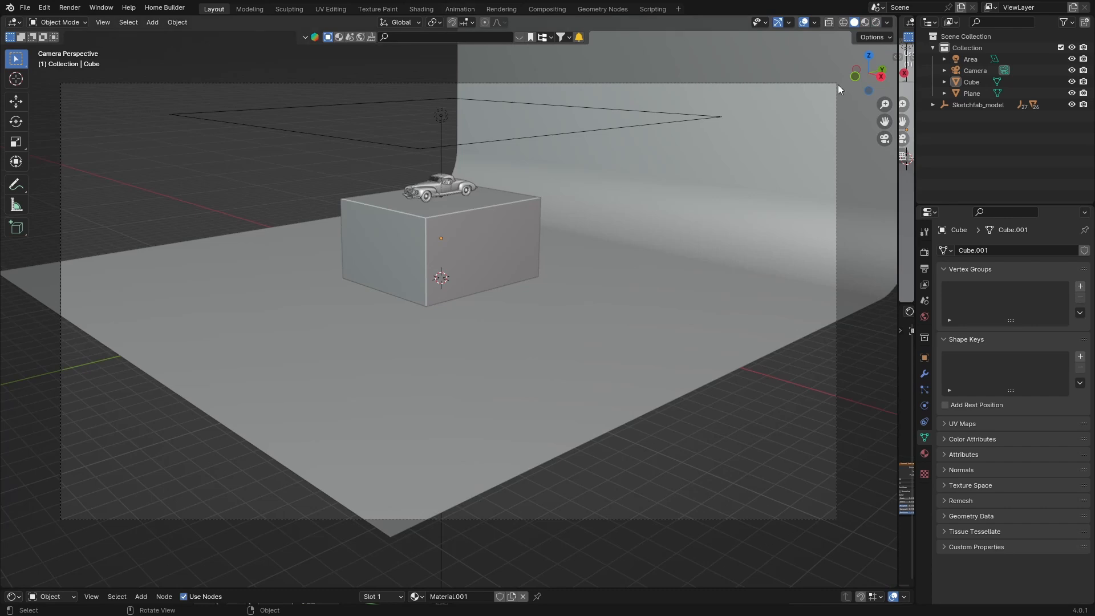
pyautogui.click(871, 23)
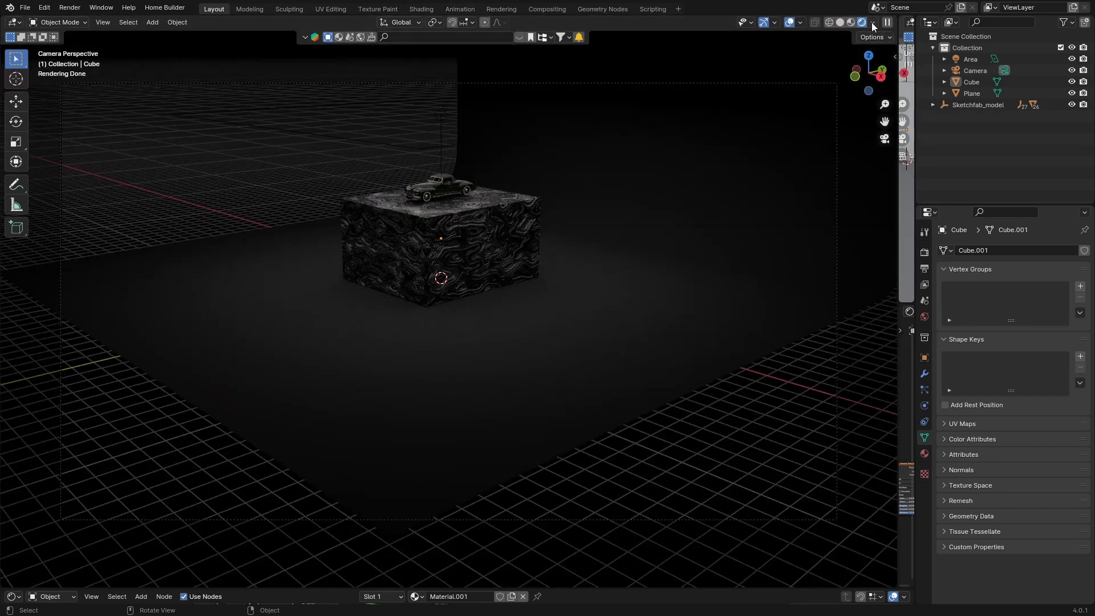
pyautogui.click(871, 23)
pyautogui.click(807, 128)
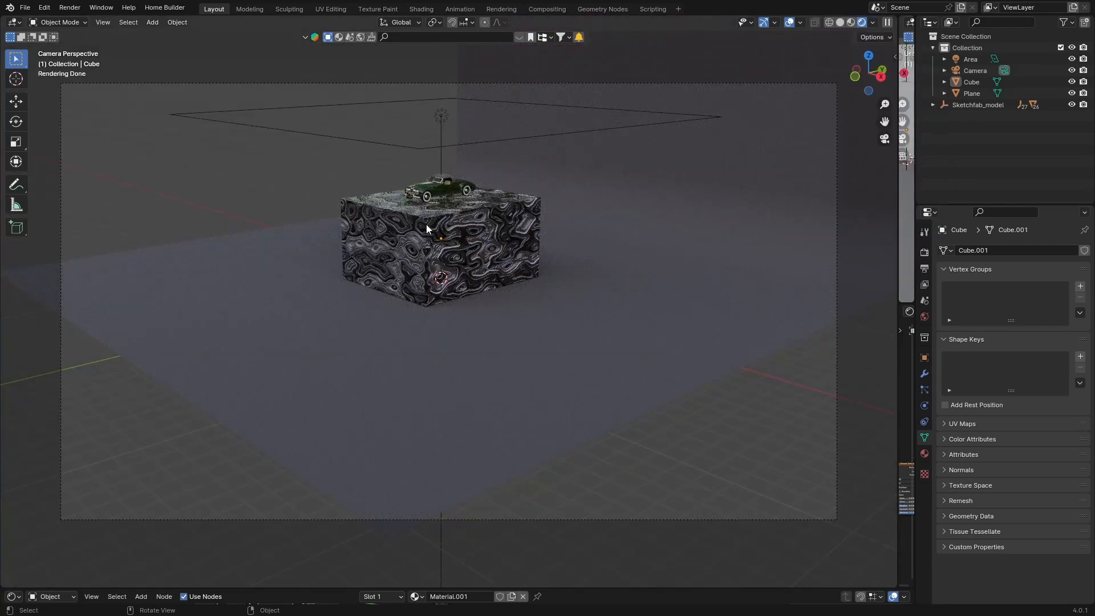
pyautogui.moveTo(399, 248)
pyautogui.mouseDown(button='middle')
pyautogui.moveTo(498, 244)
pyautogui.moveTo(419, 244)
pyautogui.mouseUp(button='middle')
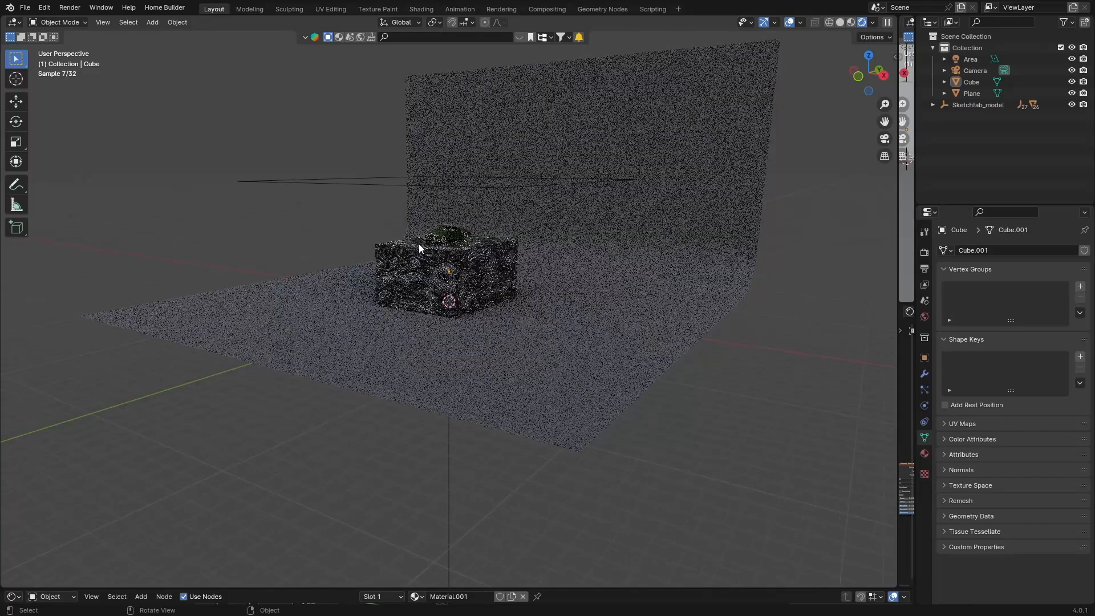
pyautogui.scroll(1, 418, 244)
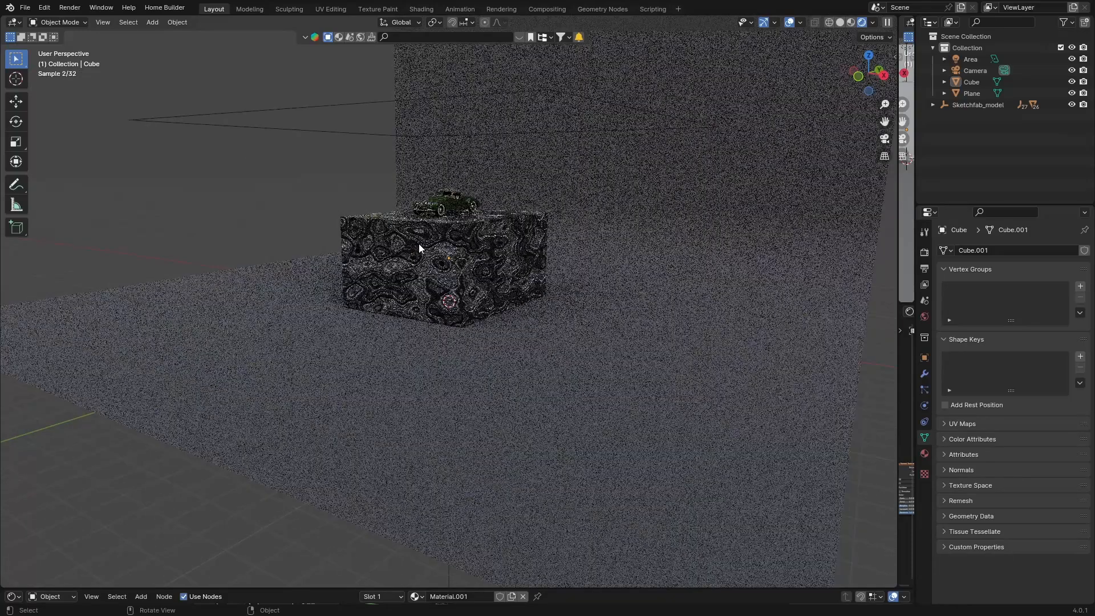
# - Re-enable Scene World in the rendered viewport shading, keeping Scene Lights on
pyautogui.click(873, 23)
pyautogui.click(808, 116)
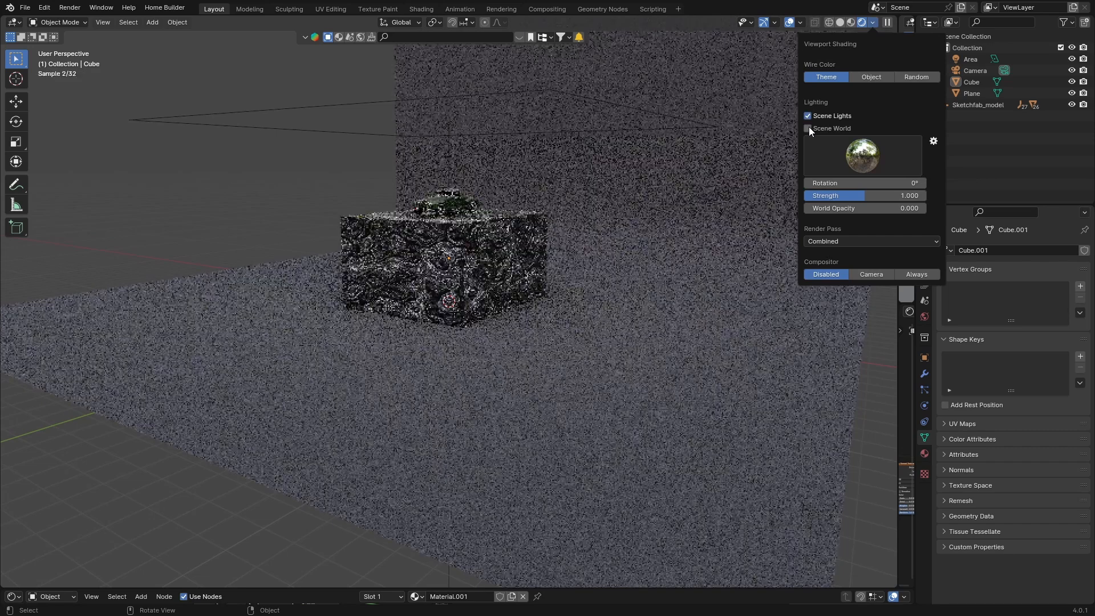
pyautogui.click(808, 128)
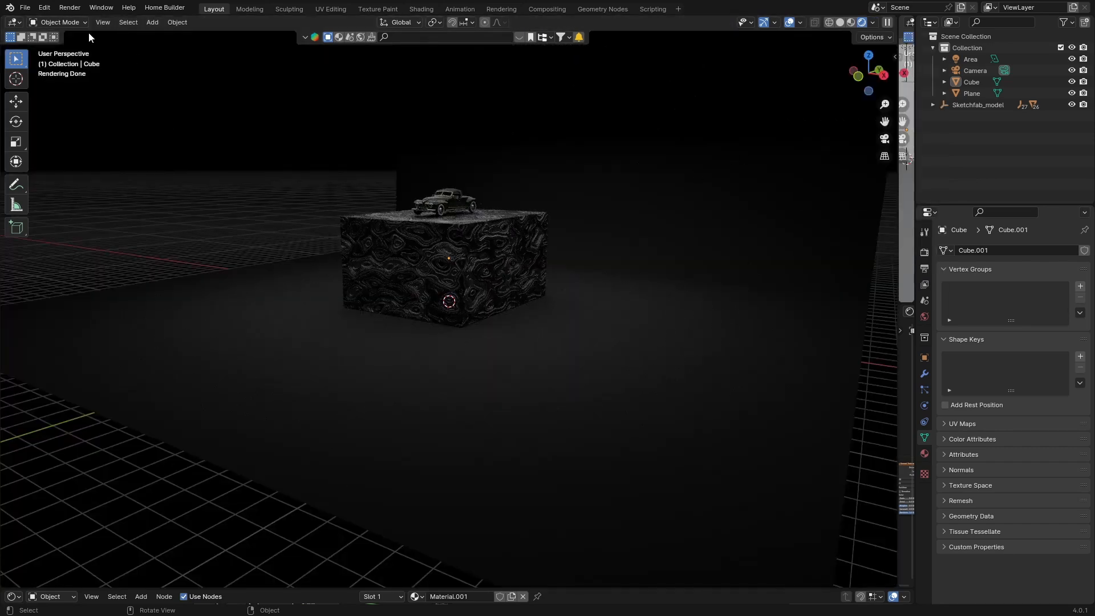
# - Switch to the Shading workspace and display the World shader's node tree with space beside the Background node
pyautogui.click(420, 9)
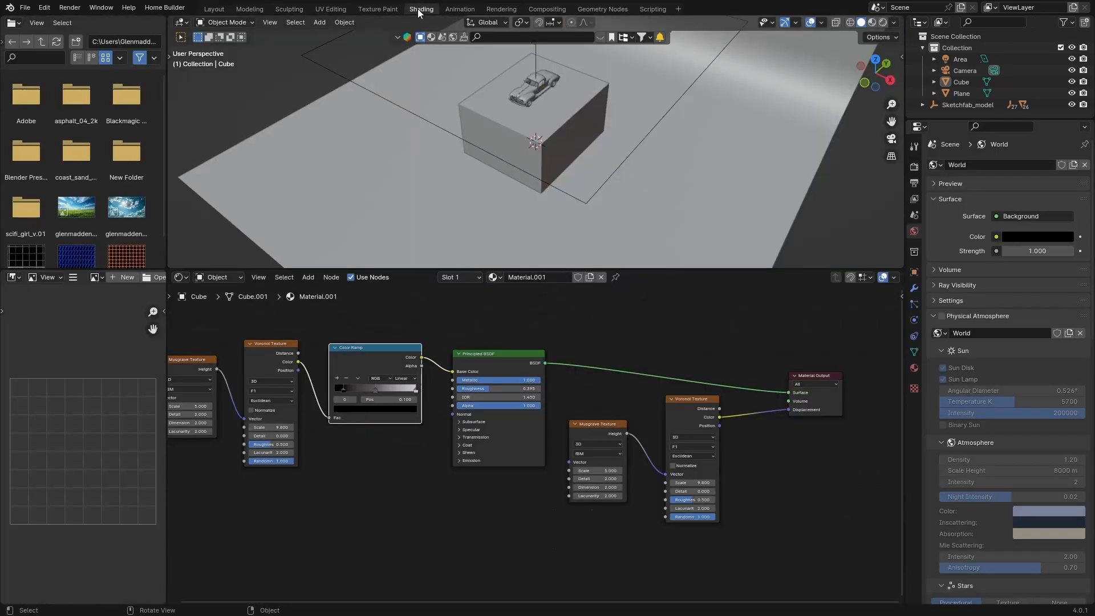
pyautogui.click(218, 279)
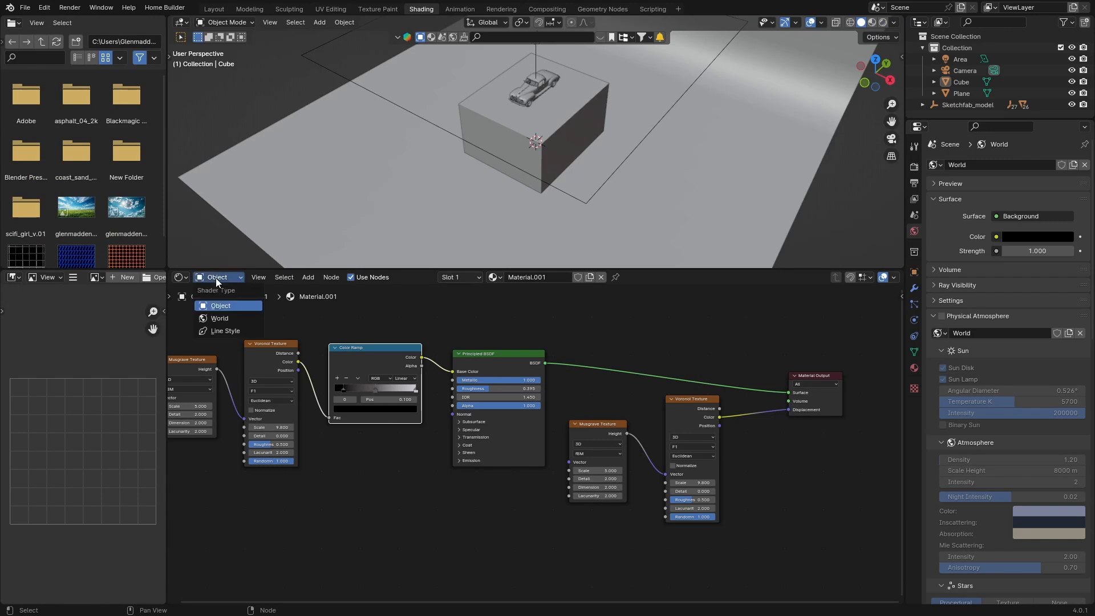
pyautogui.click(222, 318)
pyautogui.moveTo(542, 423)
pyautogui.mouseDown(button='middle')
pyautogui.moveTo(471, 426)
pyautogui.moveTo(555, 438)
pyautogui.mouseUp(button='middle')
pyautogui.click(490, 387)
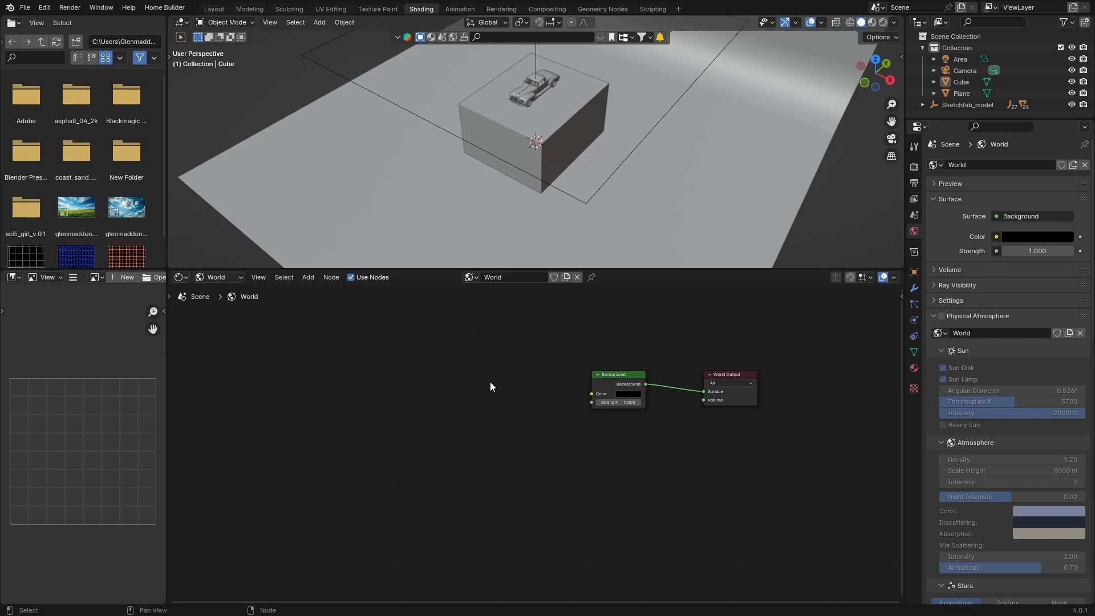
# - Add an Environment Texture node to the World shader and connect its Color output to the Background node's Color input
pyautogui.hotkey('shift', 'a')
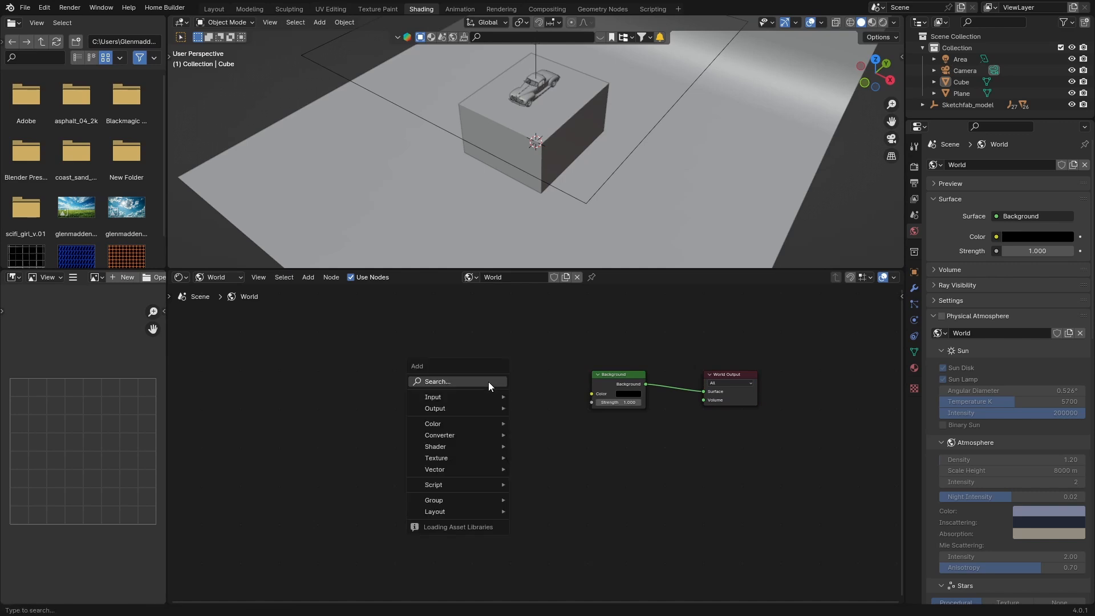
pyautogui.click(489, 382)
pyautogui.write('en')
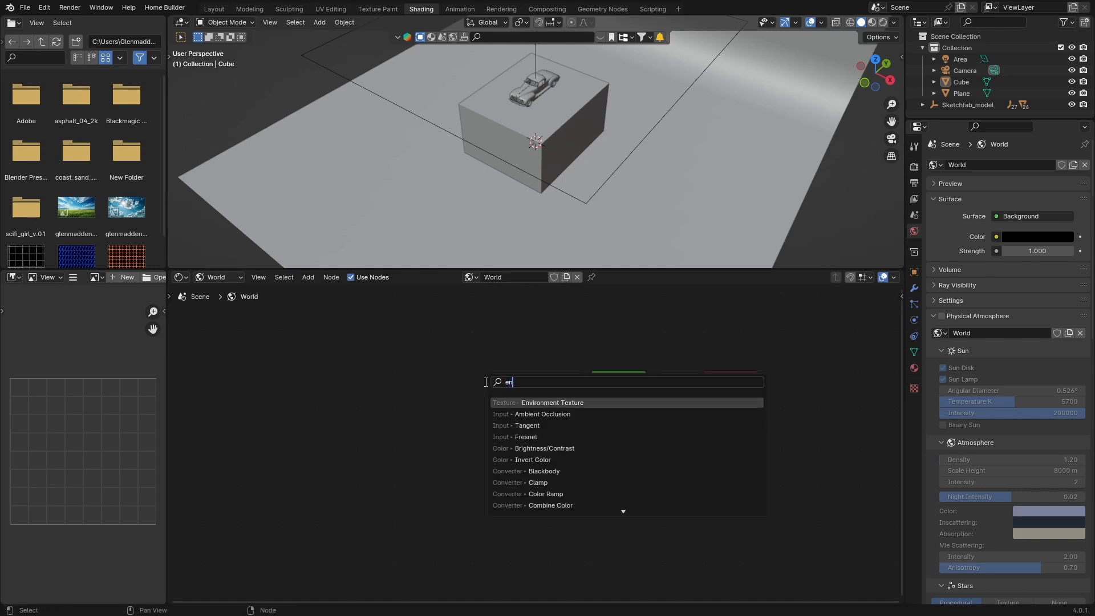
pyautogui.press('Return')
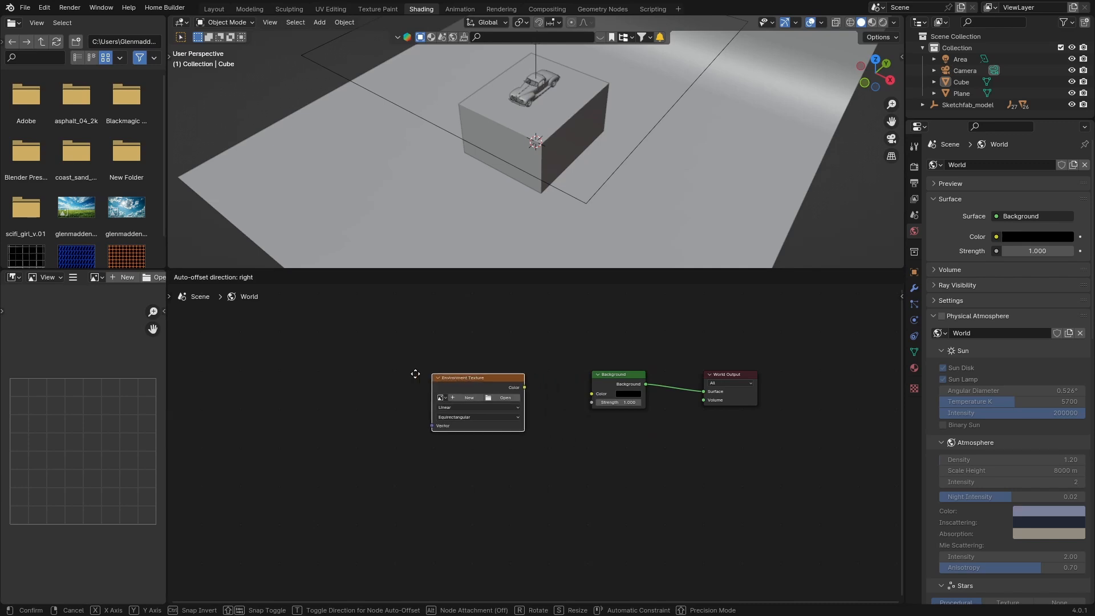
pyautogui.click(398, 376)
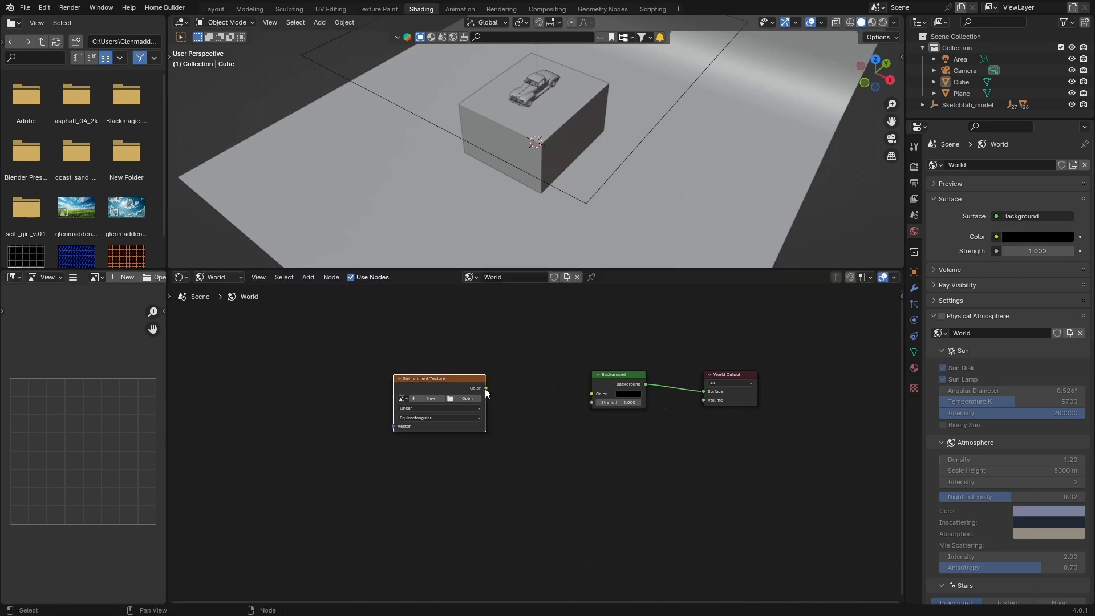
pyautogui.moveTo(485, 388); pyautogui.dragTo(590, 393)
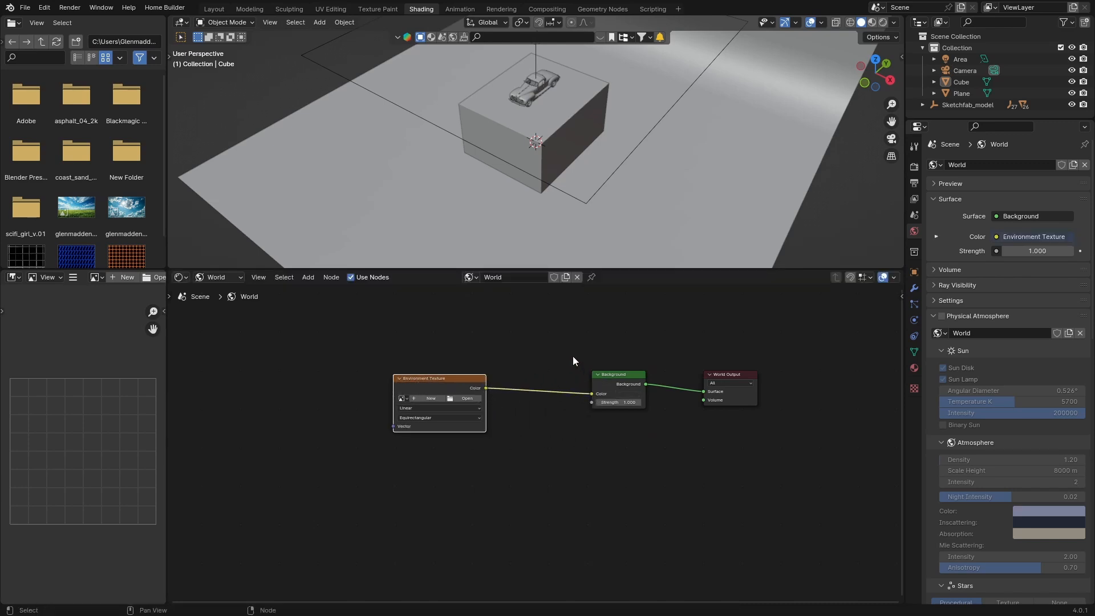
# - Load the small_empty_room_3_4k.exr image from the Desktop folder into the Environment Texture node
pyautogui.scroll(2, 573, 356)
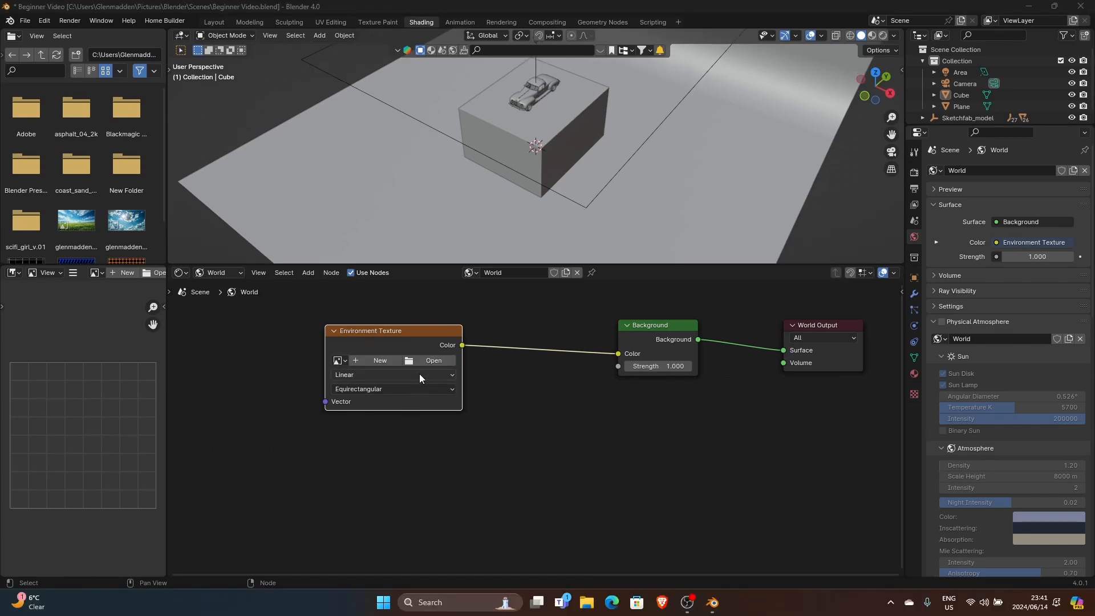
pyautogui.click(433, 360)
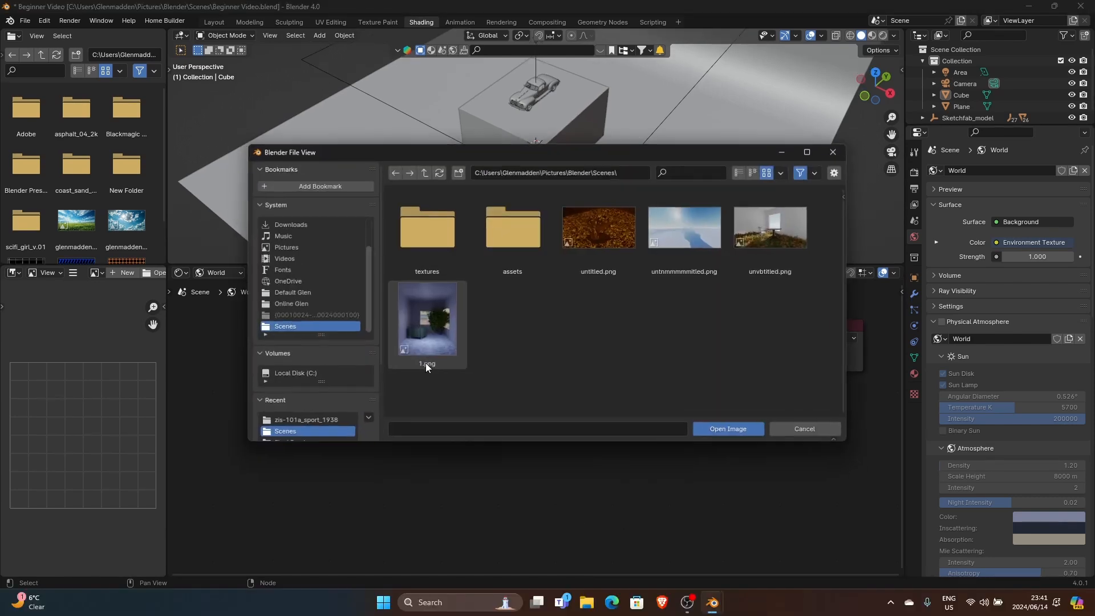
pyautogui.scroll(3, 300, 302)
pyautogui.click(298, 239)
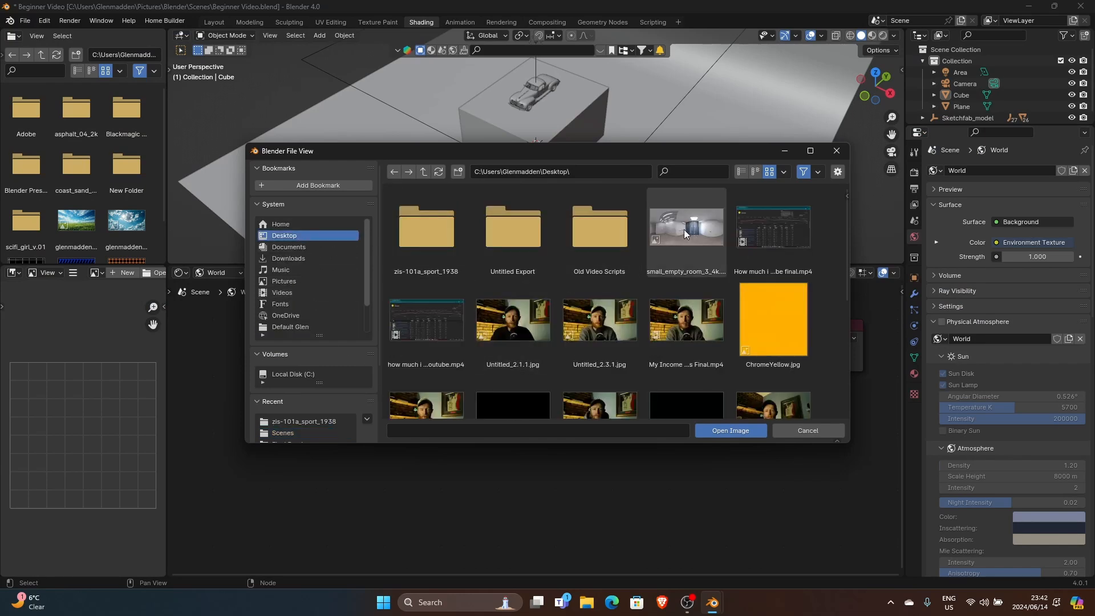
pyautogui.doubleClick(683, 229)
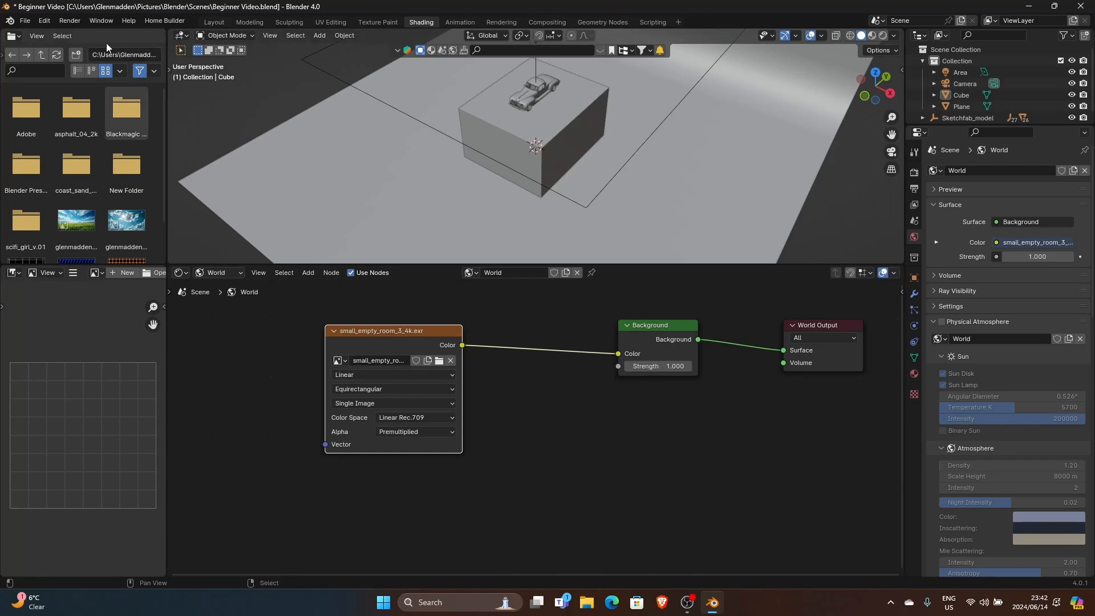
# - Inspect the HDRI-lit scene in the Layout workspace, hiding the Area light and showing it again to compare the lighting
pyautogui.click(207, 19)
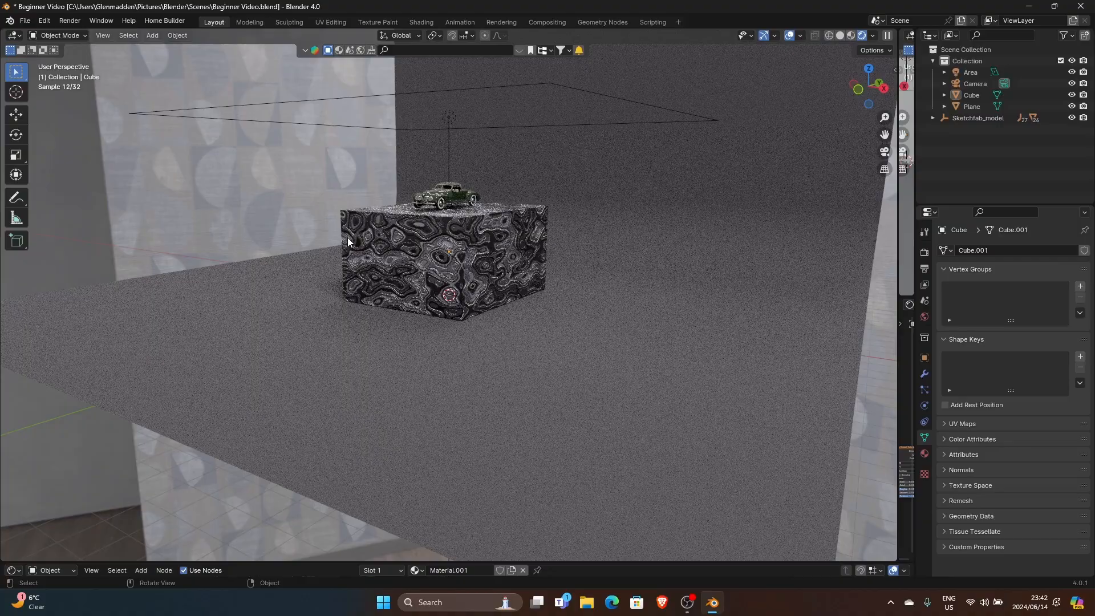
pyautogui.moveTo(348, 242); pyautogui.dragTo(279, 246, button='middle')
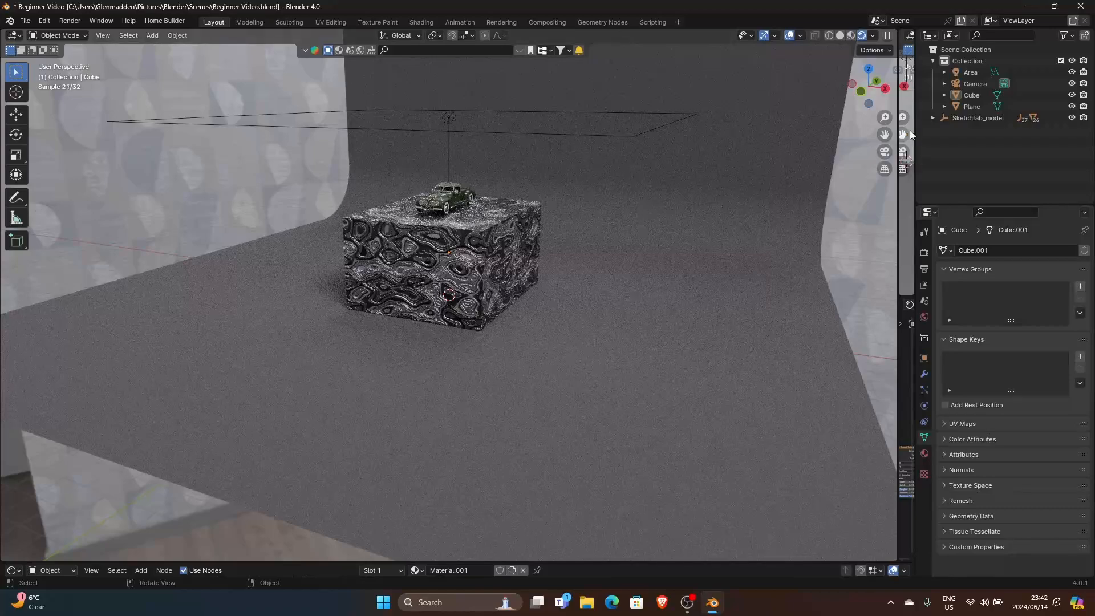
pyautogui.click(1073, 73)
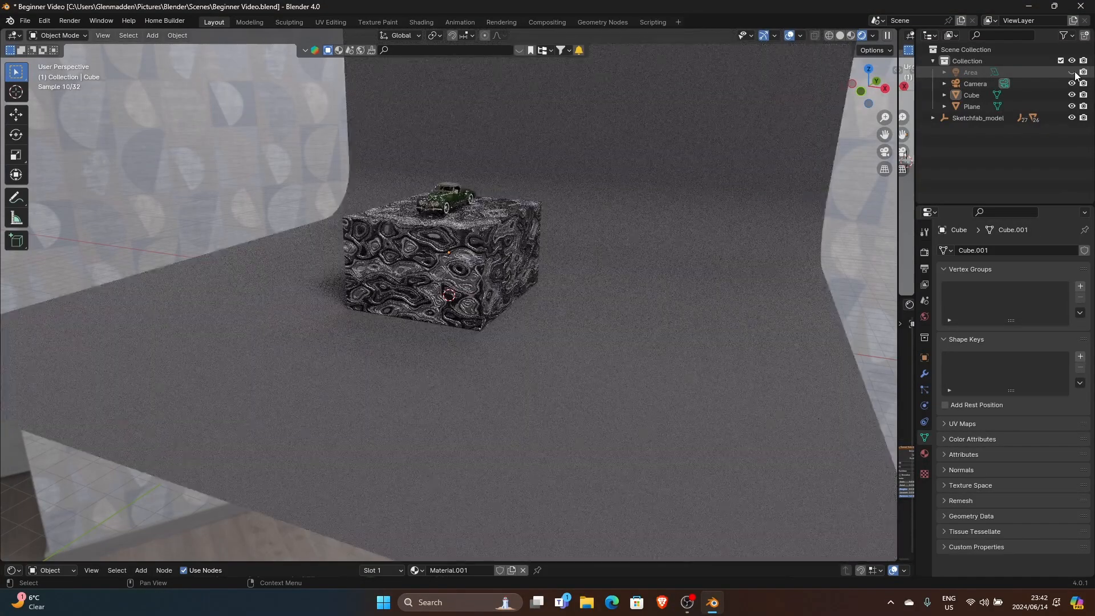
pyautogui.click(1072, 73)
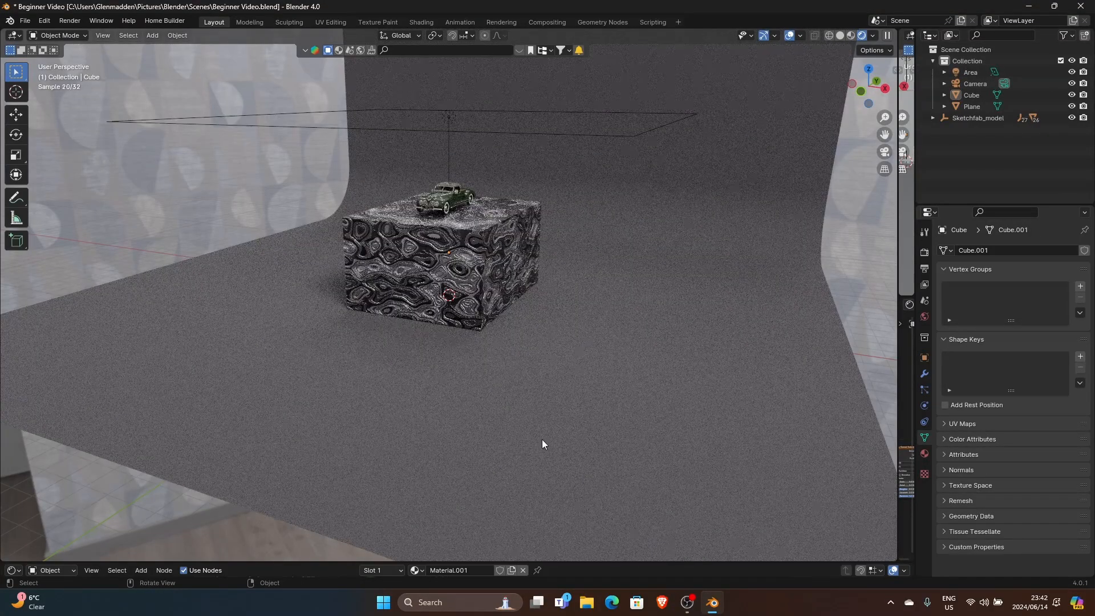
# - Return the window to fullscreen and disconnect the environment texture from the Background node's Color input in the Shading workspace
pyautogui.click(113, 22)
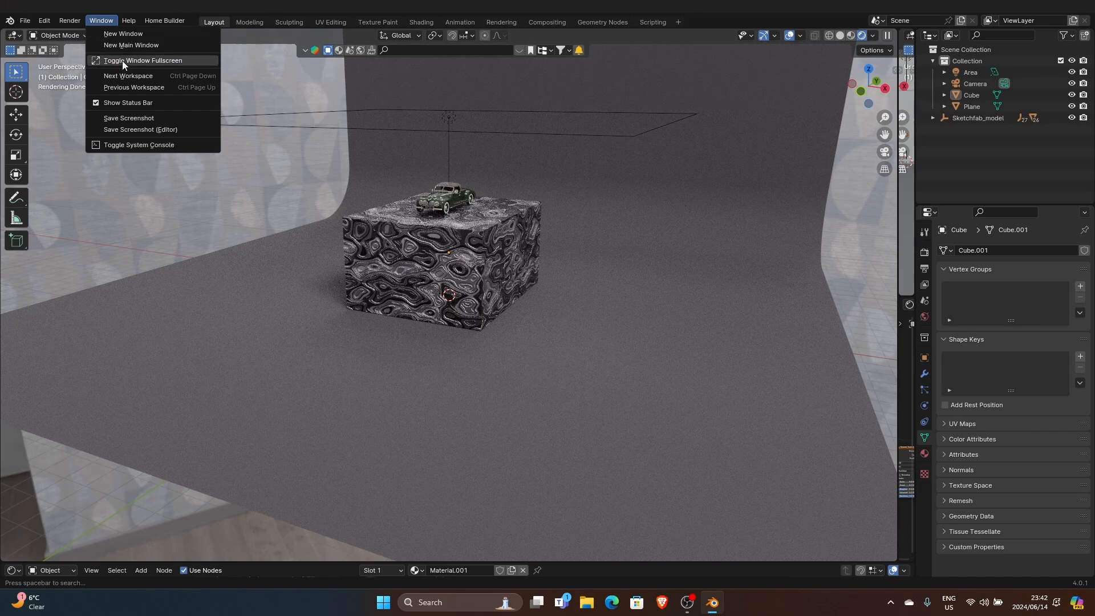
pyautogui.click(122, 60)
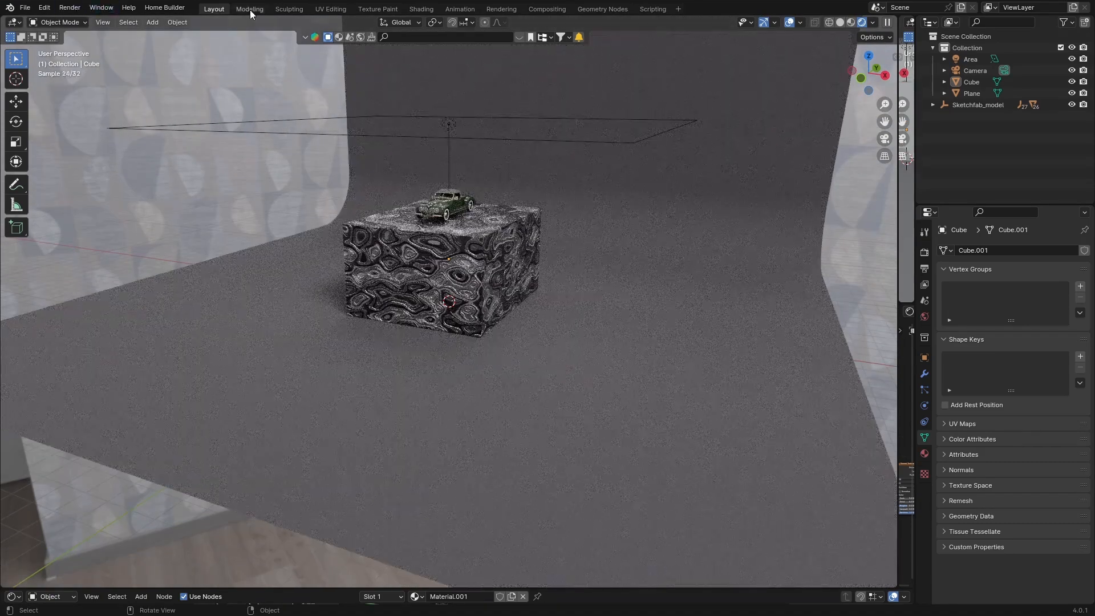
pyautogui.click(421, 10)
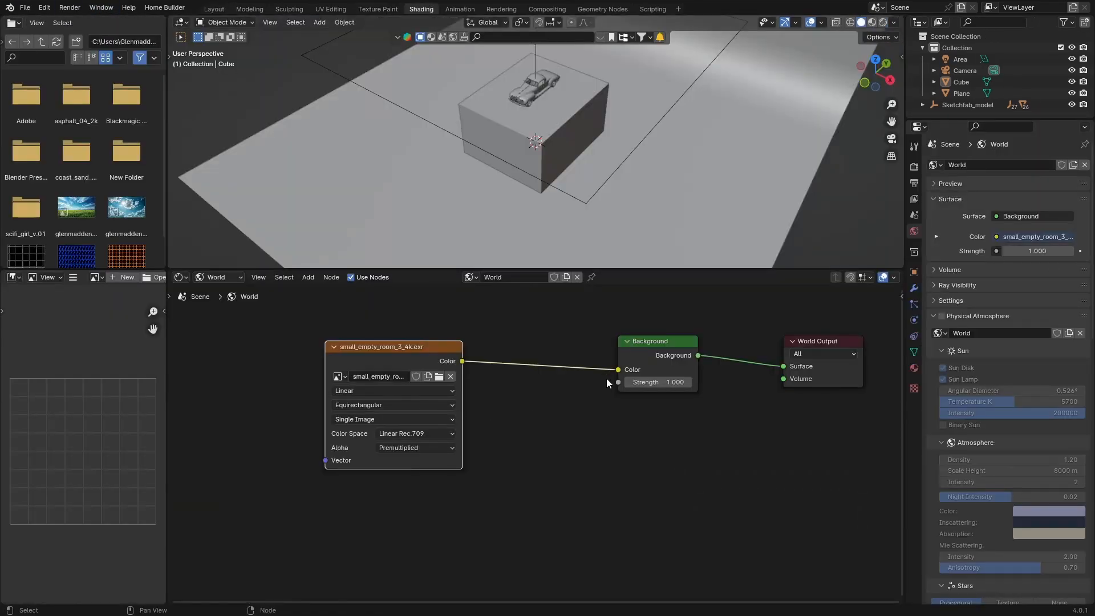
pyautogui.moveTo(620, 371); pyautogui.dragTo(612, 374)
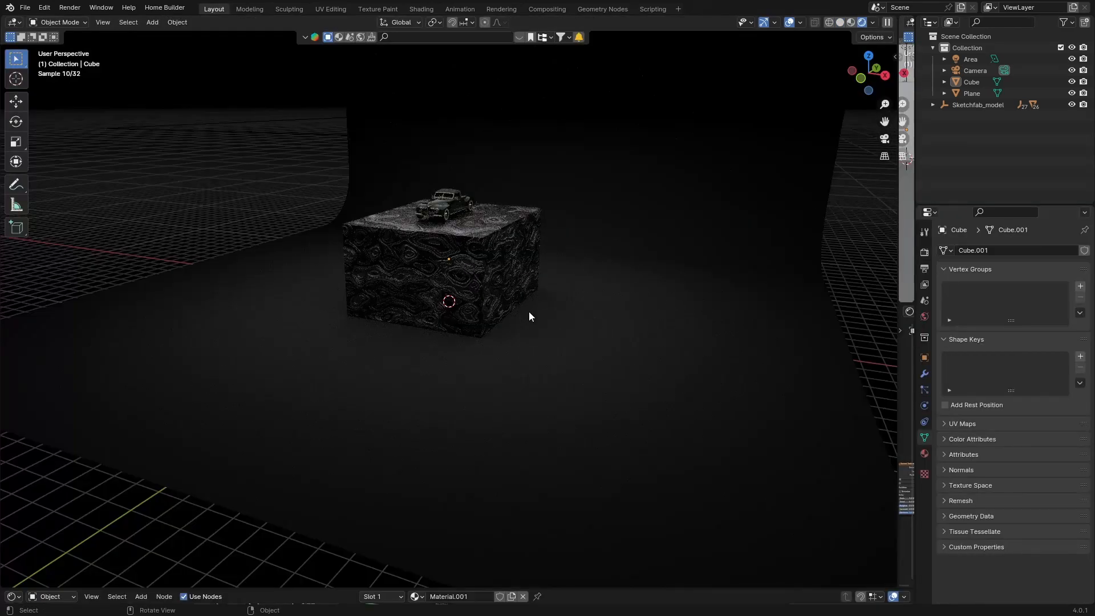
# - Examine the backdrop, cube and car in the Layout workspace's rendered view from several angles and through the camera
pyautogui.moveTo(526, 313)
pyautogui.mouseDown(button='middle')
pyautogui.moveTo(447, 306)
pyautogui.moveTo(576, 312)
pyautogui.moveTo(598, 301)
pyautogui.moveTo(439, 305)
pyautogui.moveTo(542, 312)
pyautogui.moveTo(533, 327)
pyautogui.moveTo(544, 314)
pyautogui.mouseUp(button='middle')
pyautogui.scroll(2, 544, 315)
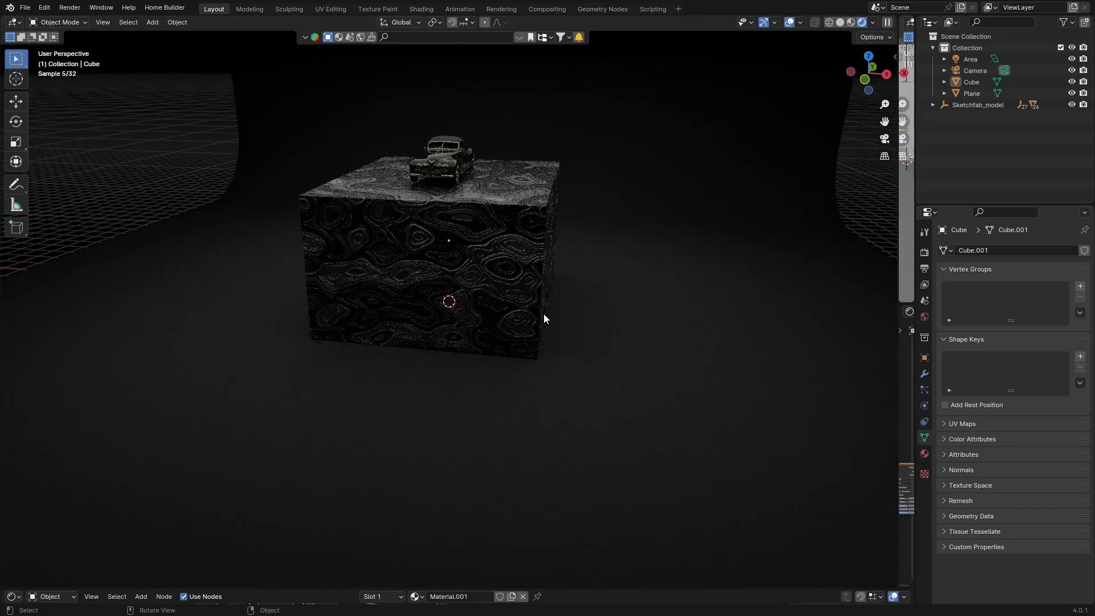
pyautogui.scroll(-6, 543, 313)
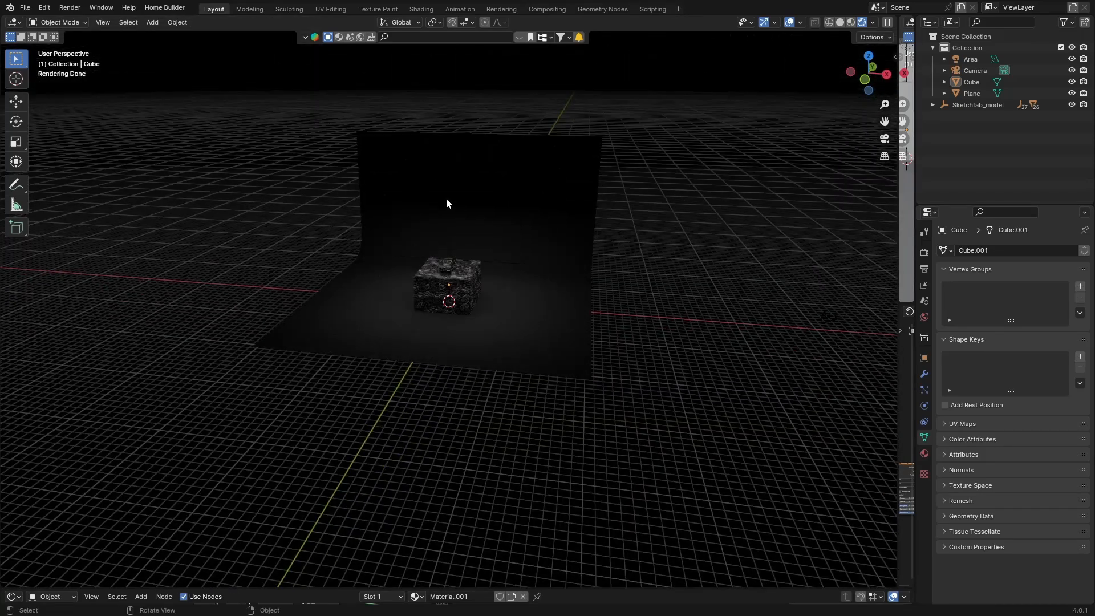
pyautogui.click(492, 196)
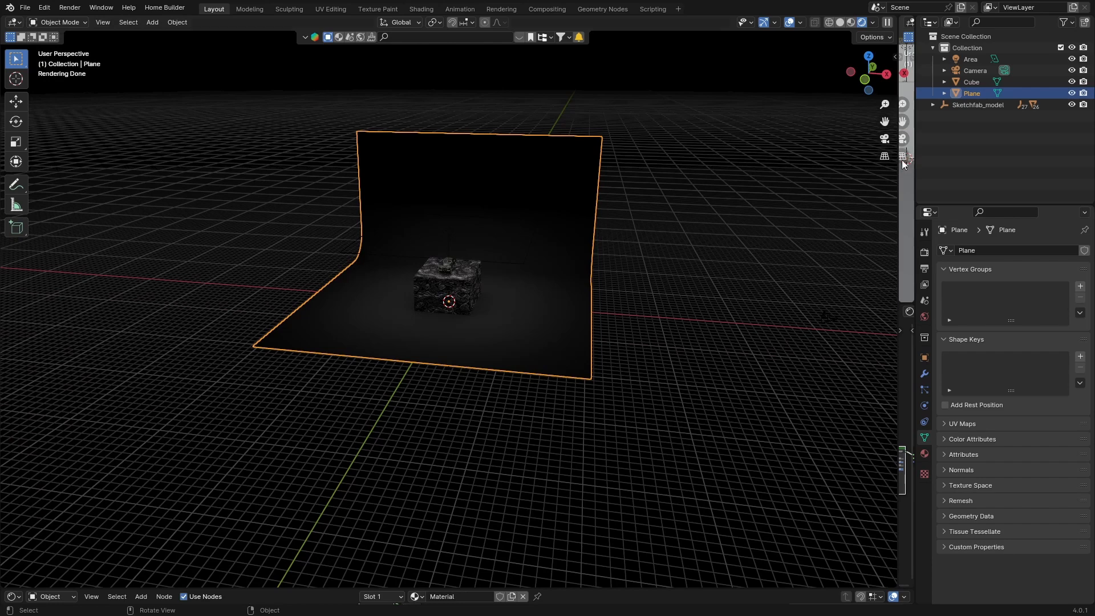
pyautogui.click(882, 140)
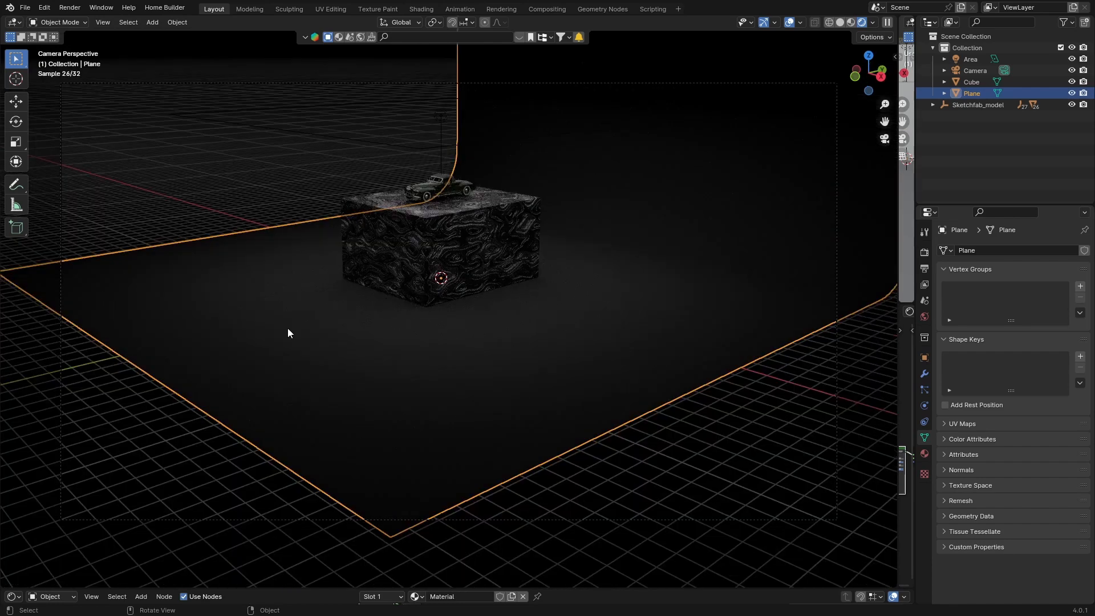
pyautogui.moveTo(287, 327); pyautogui.dragTo(362, 318, button='middle')
pyautogui.scroll(8, 362, 319)
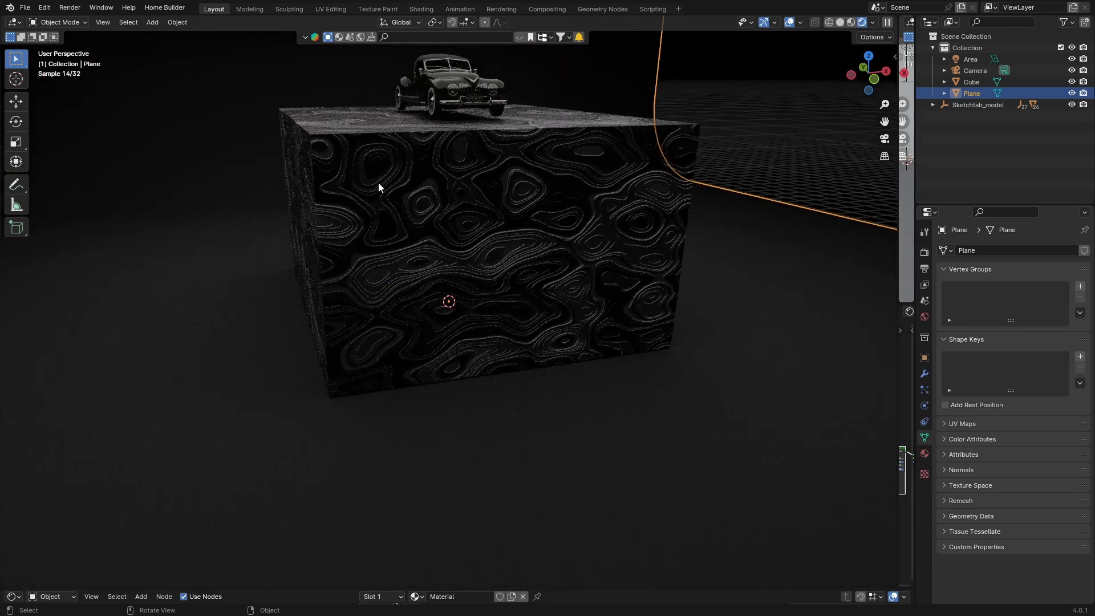
# - Scale the cube down along the Z axis into a thin slab
pyautogui.click(392, 146)
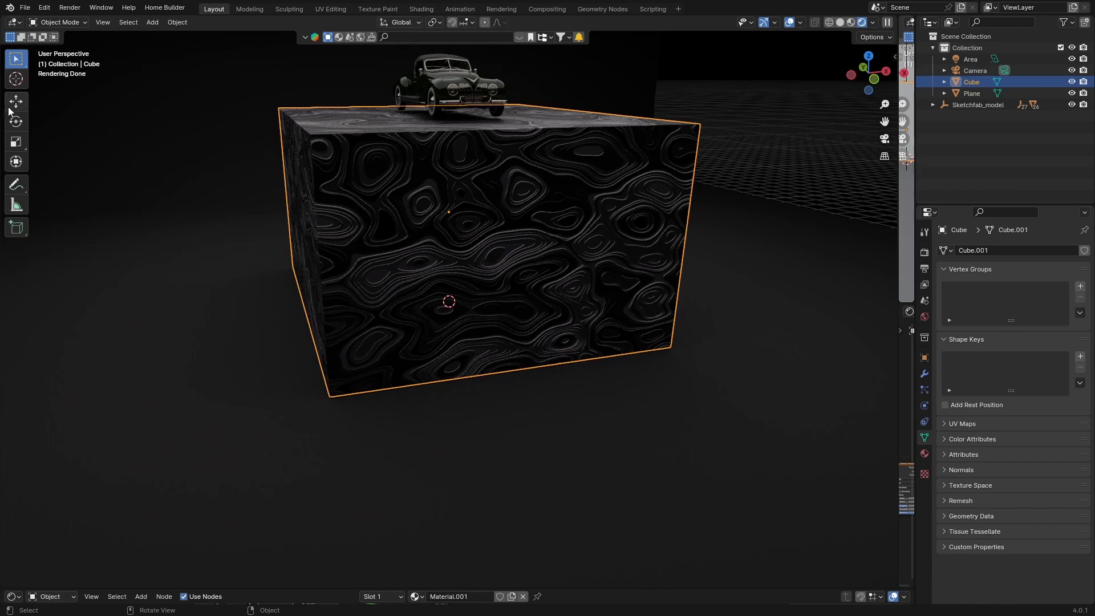
pyautogui.click(16, 142)
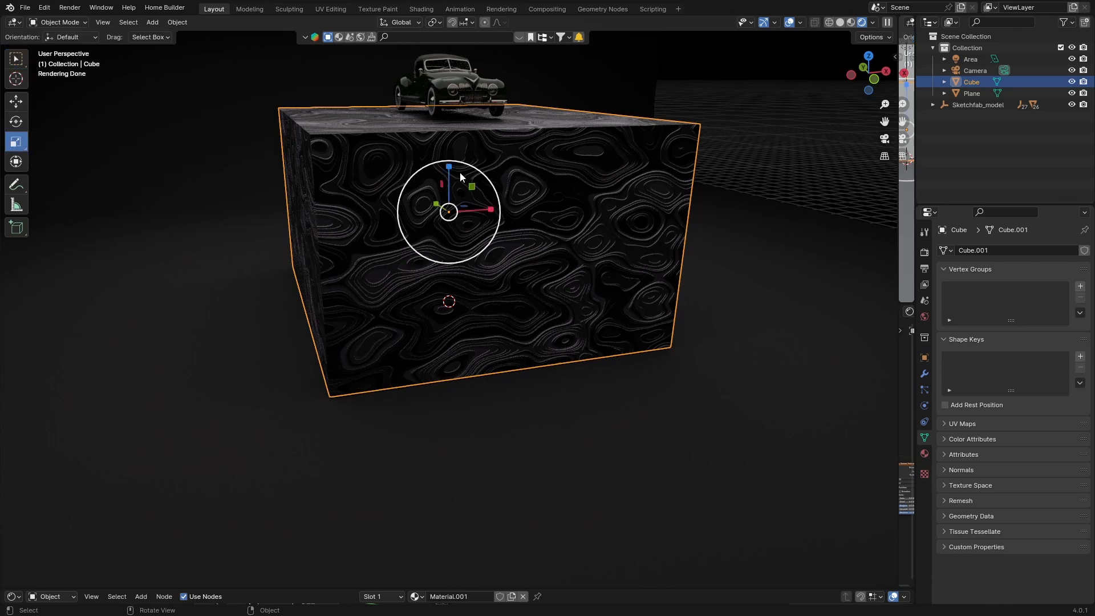
pyautogui.moveTo(453, 169); pyautogui.dragTo(448, 203)
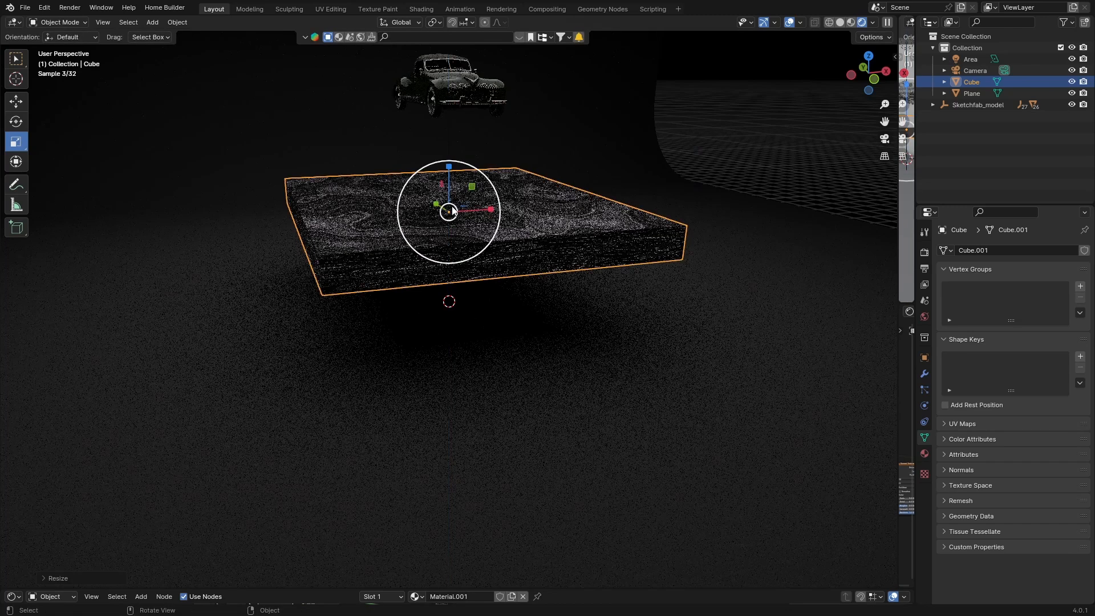
# - Lower the Sketchfab_model car along the Z axis onto the top of the slab, working in the right orthographic view
pyautogui.click(973, 103)
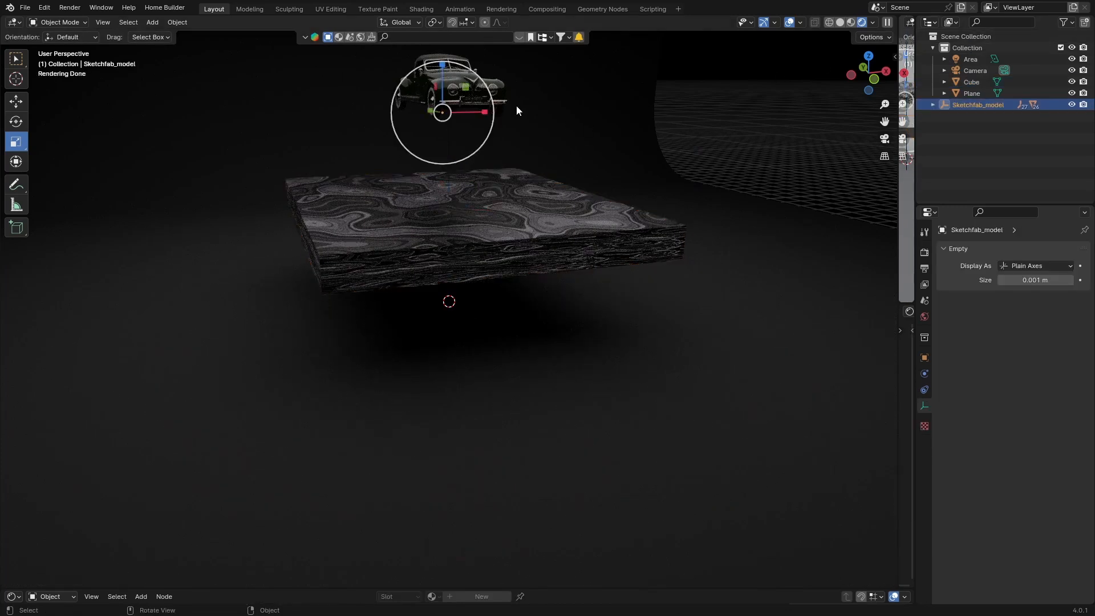
pyautogui.click(885, 71)
pyautogui.press('g')
pyautogui.press('z')
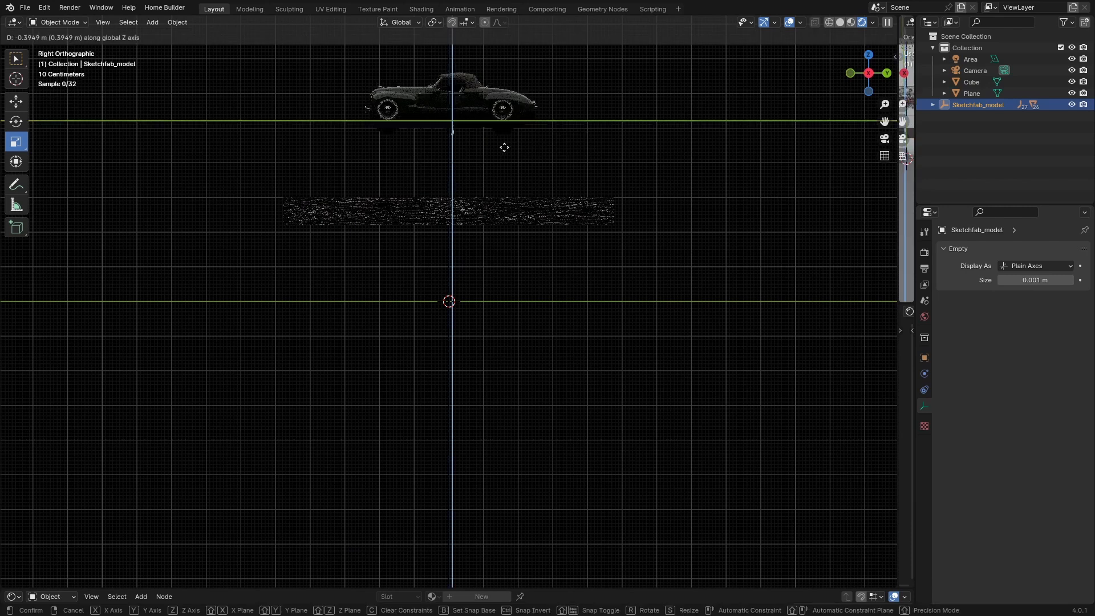
pyautogui.click(507, 204)
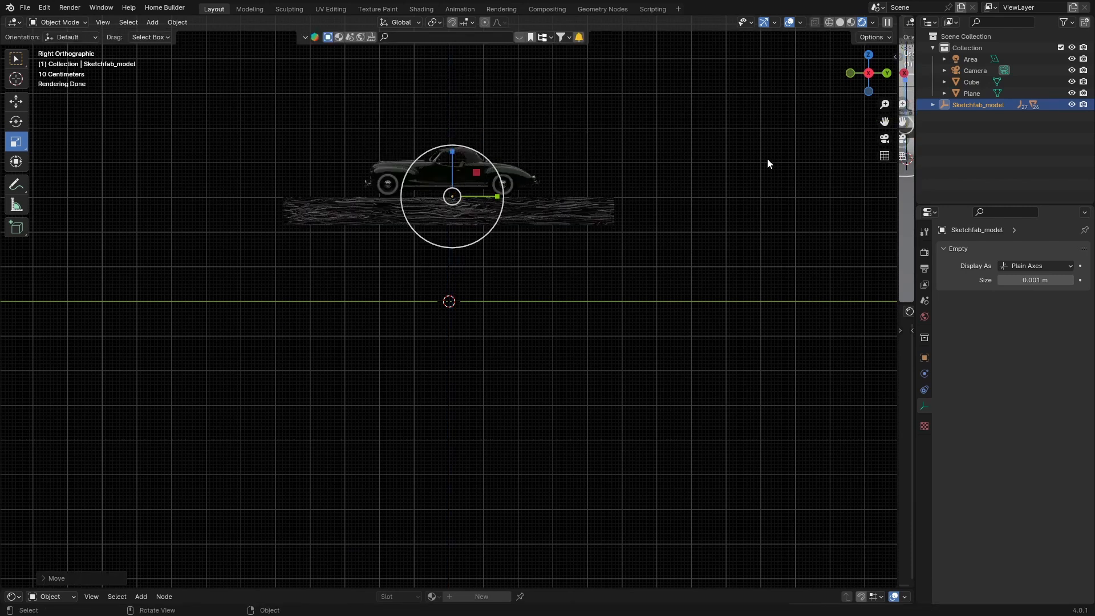
# - Check the car on its slab, stretch the backdrop plane along the X axis in solid shading, and return to rendered shading
pyautogui.click(882, 143)
pyautogui.scroll(3, 386, 299)
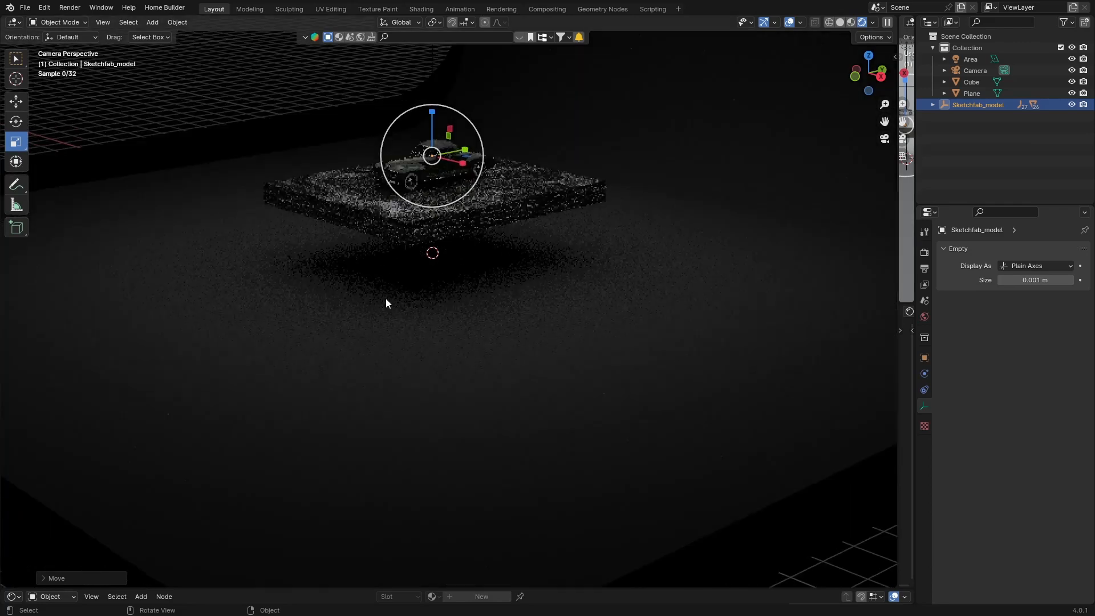
pyautogui.moveTo(336, 285); pyautogui.dragTo(444, 235, button='middle')
pyautogui.scroll(3, 394, 289)
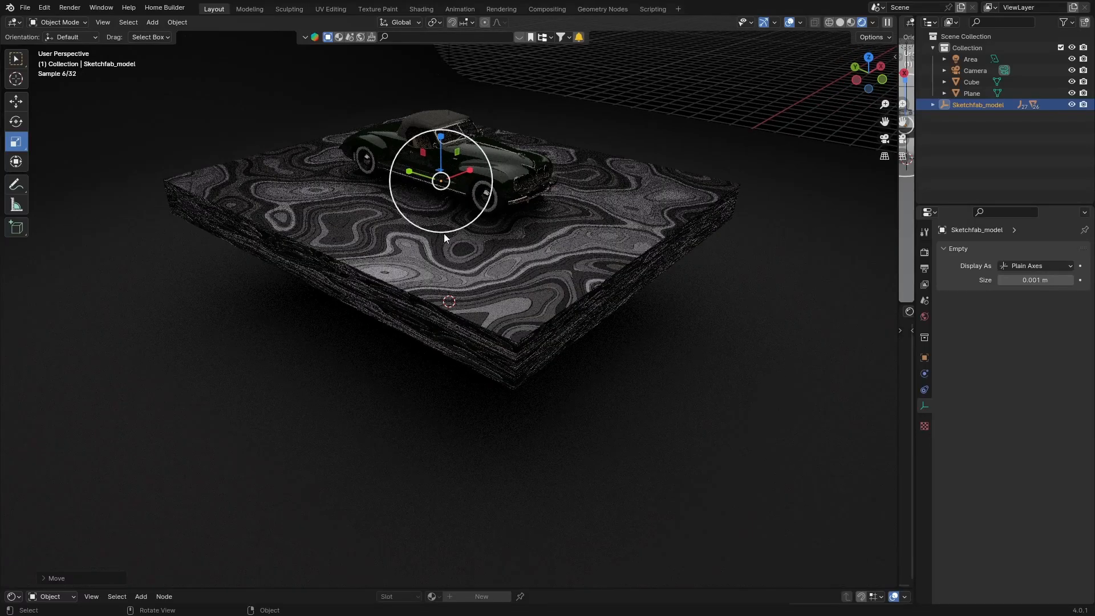
pyautogui.moveTo(512, 263); pyautogui.dragTo(531, 280, button='middle')
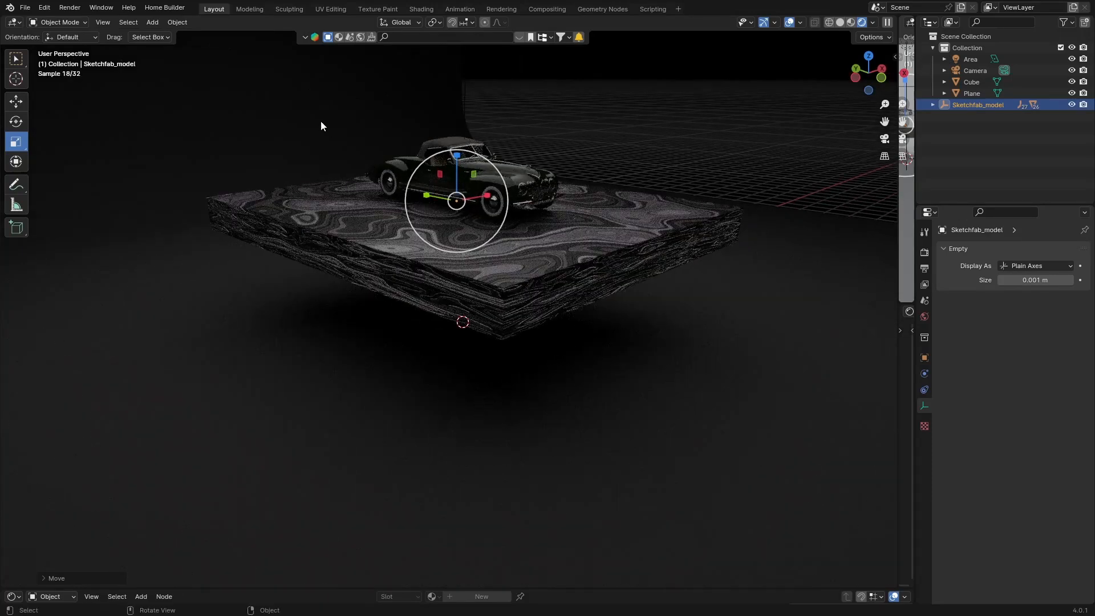
pyautogui.click(841, 23)
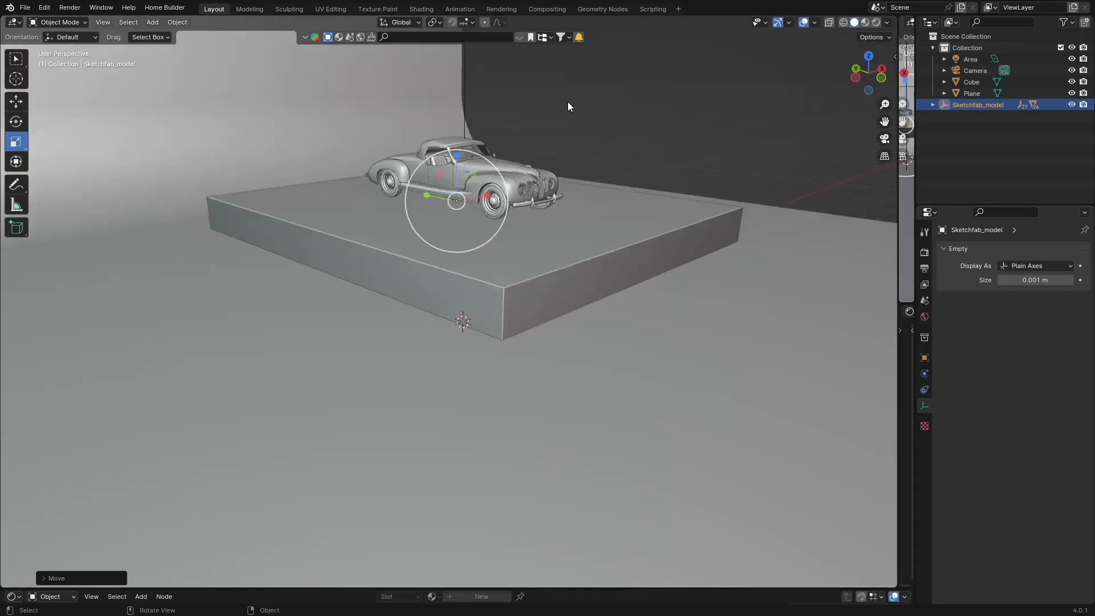
pyautogui.click(214, 129)
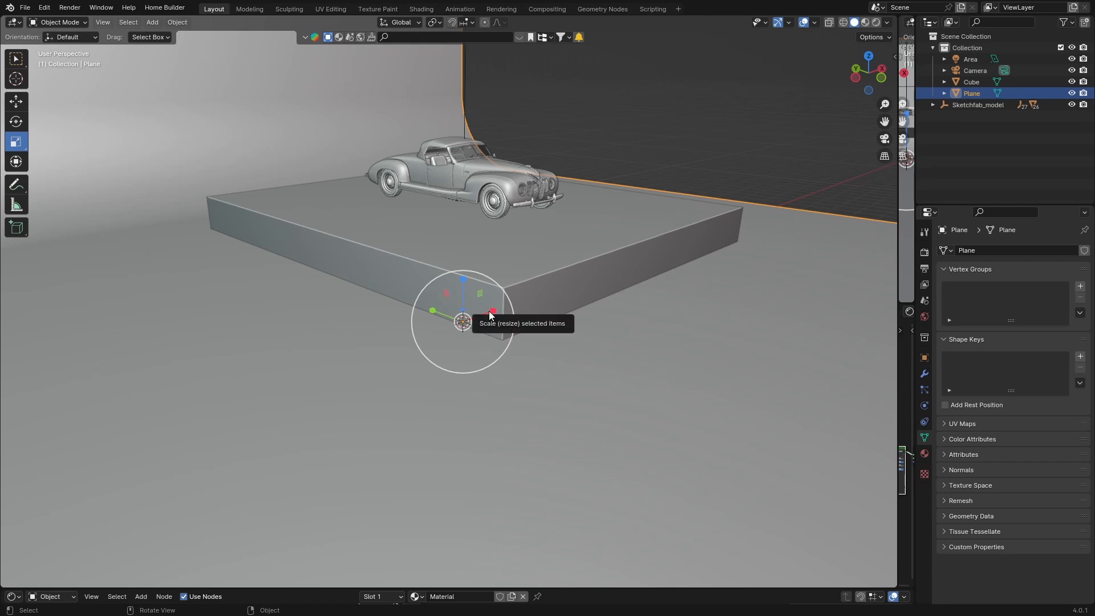
pyautogui.moveTo(490, 310); pyautogui.dragTo(728, 267)
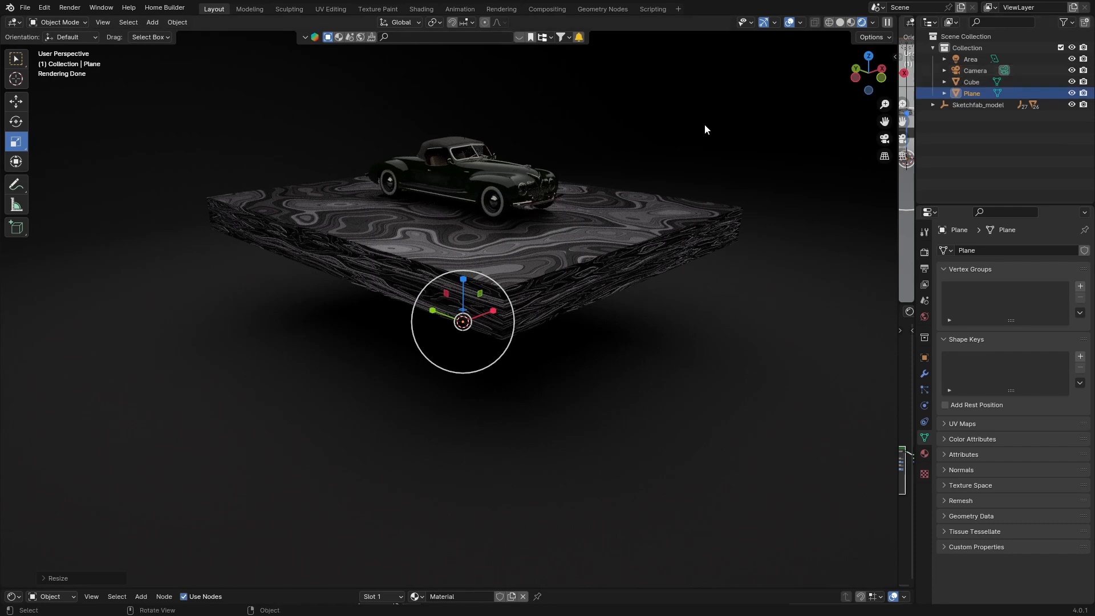
# - Set the camera's lens shift to X 0.020 and Y 0.090 while framing the shot through the camera
pyautogui.click(961, 72)
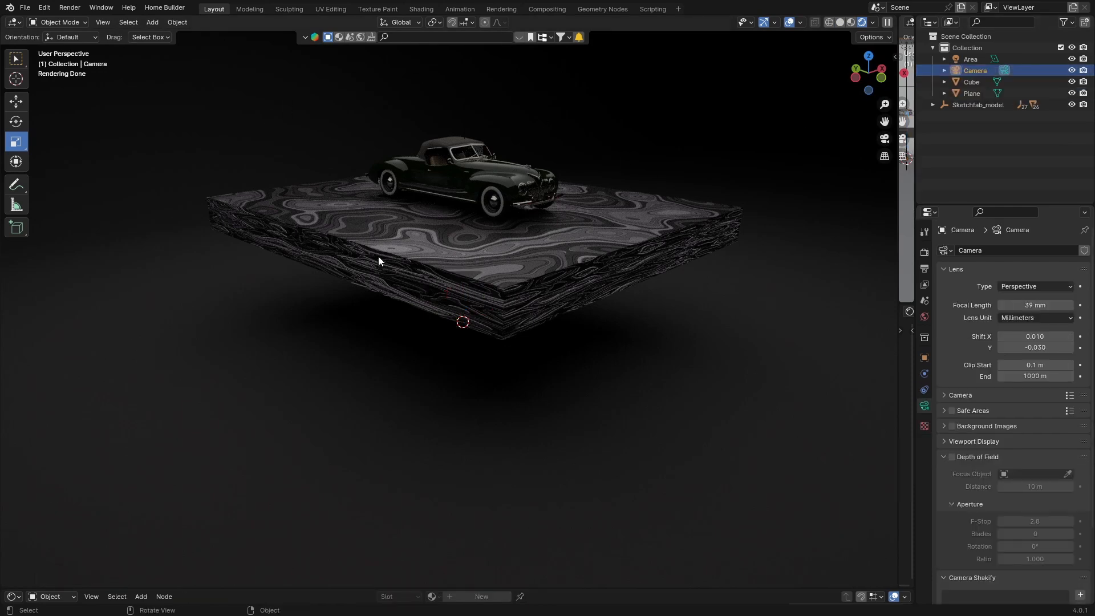
pyautogui.press('ctrl+KP_0')
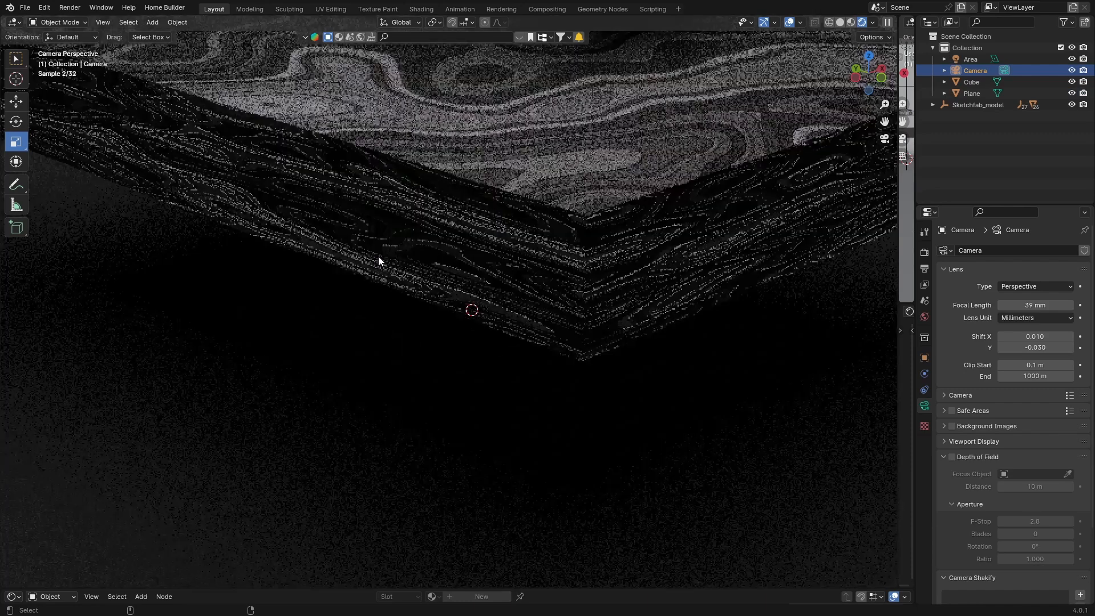
pyautogui.scroll(-6, 485, 181)
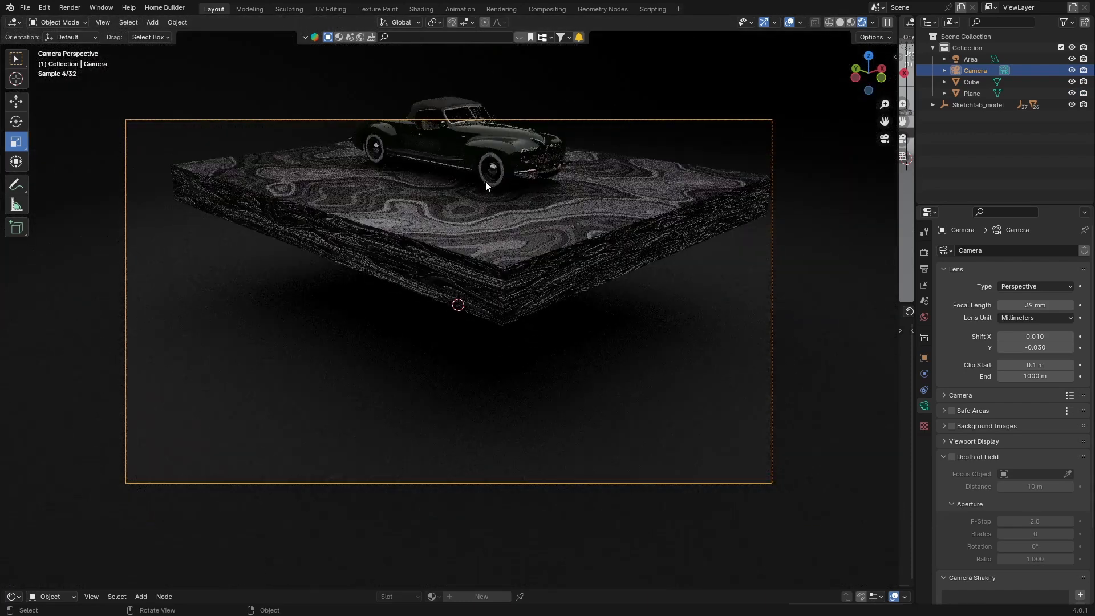
pyautogui.scroll(3, 482, 181)
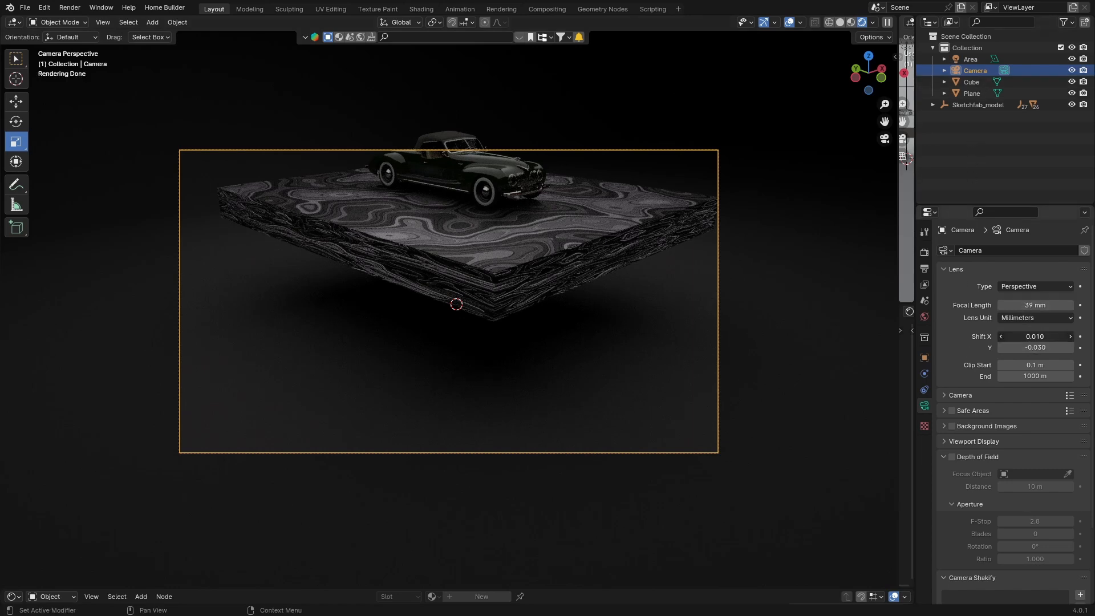
pyautogui.moveTo(1035, 335); pyautogui.dragTo(1087, 347)
# - Scale the cube taller along the Z axis and lower it along Z beneath the car
pyautogui.click(452, 324)
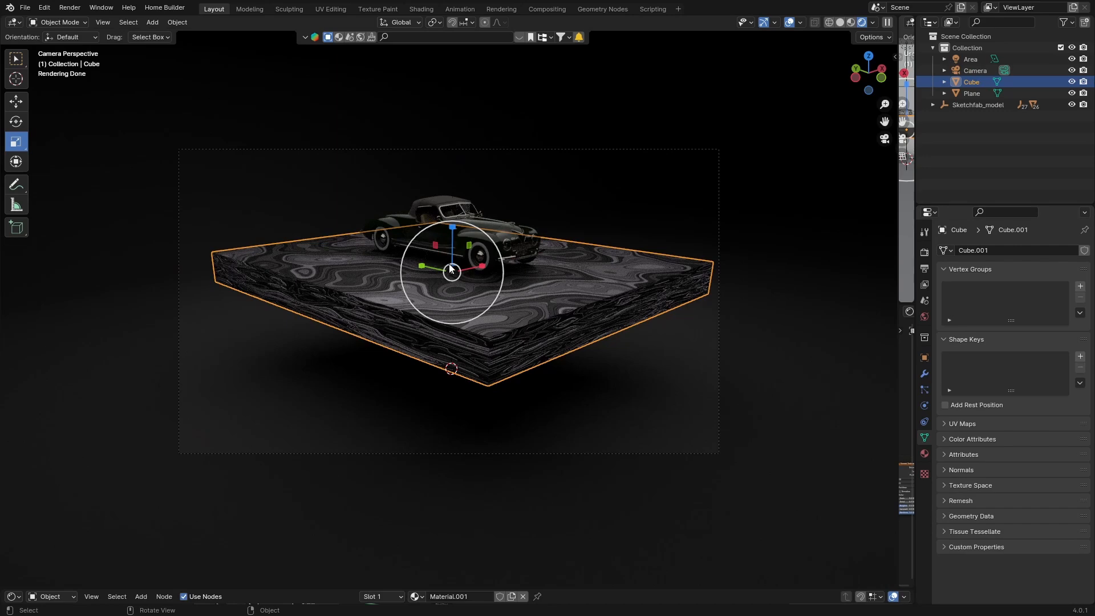
pyautogui.moveTo(453, 229); pyautogui.dragTo(447, 145)
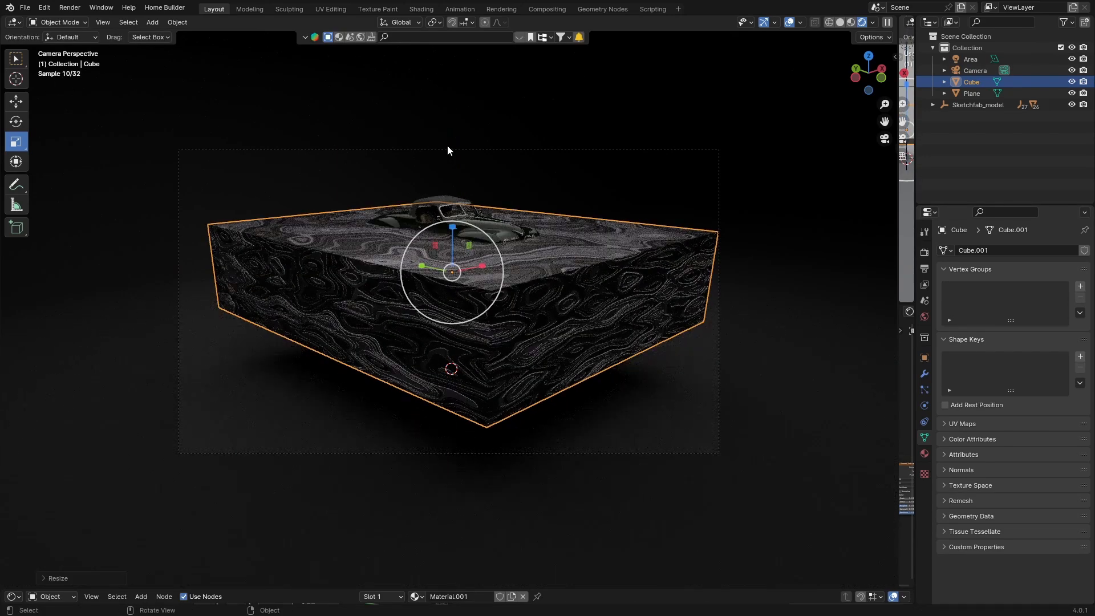
pyautogui.press('g')
pyautogui.press('z')
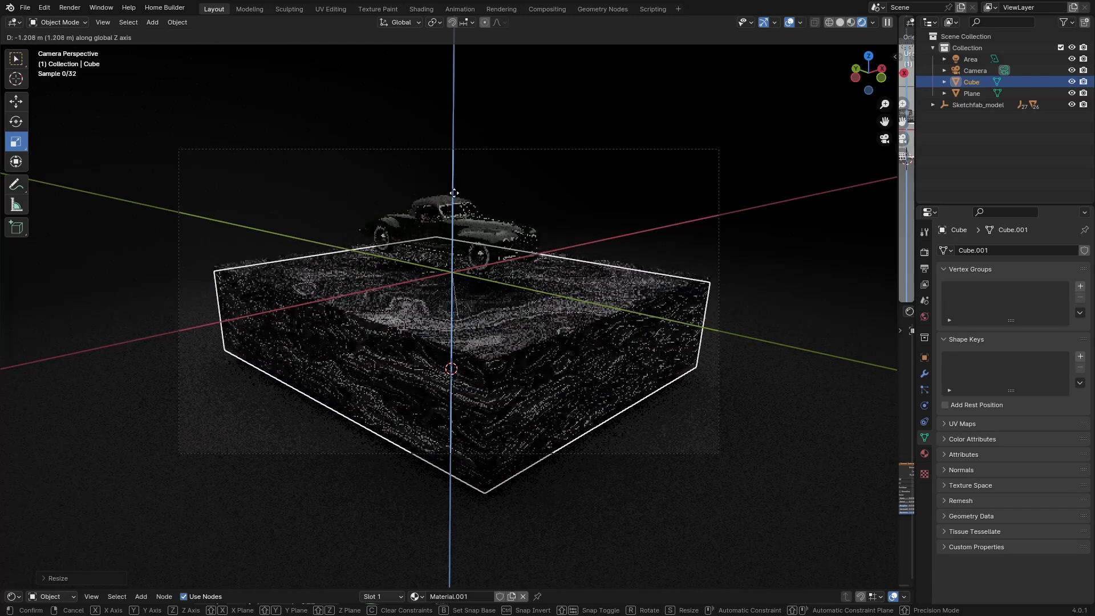
pyautogui.click(454, 201)
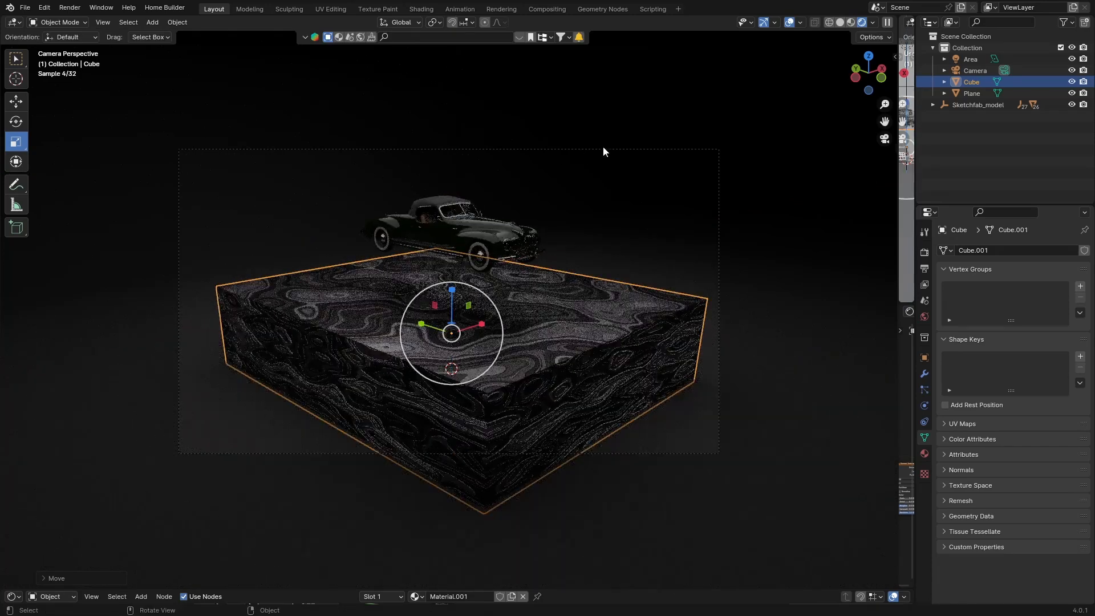
pyautogui.click(531, 296)
# - Lower the Sketchfab_model car along the Z axis onto the top of the thickened cube, working in the right orthographic view
pyautogui.moveTo(537, 363); pyautogui.dragTo(450, 361, button='middle')
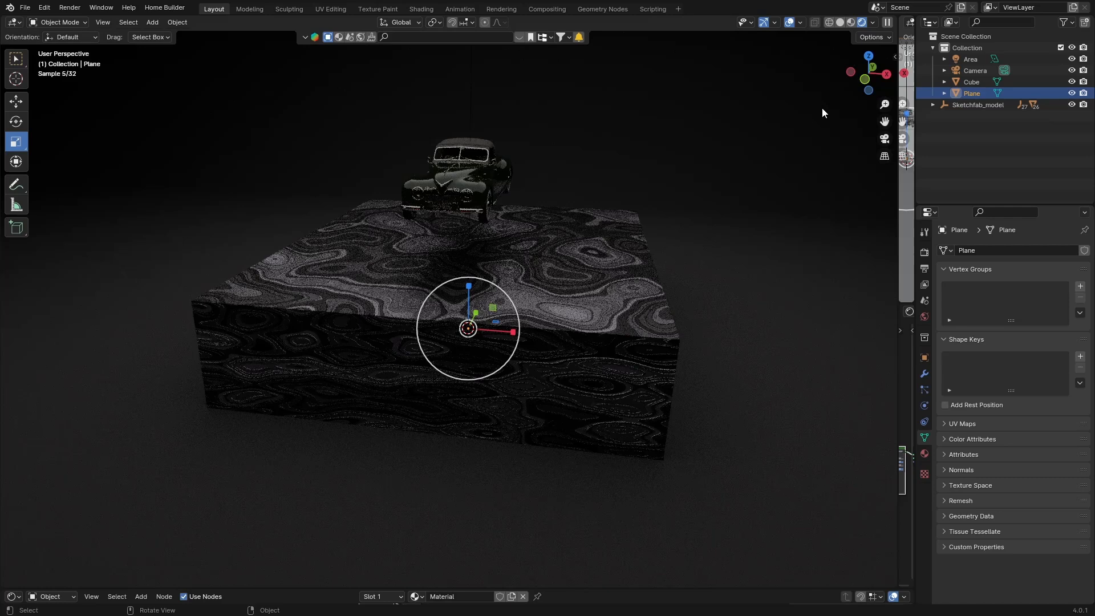
pyautogui.click(886, 74)
pyautogui.click(958, 107)
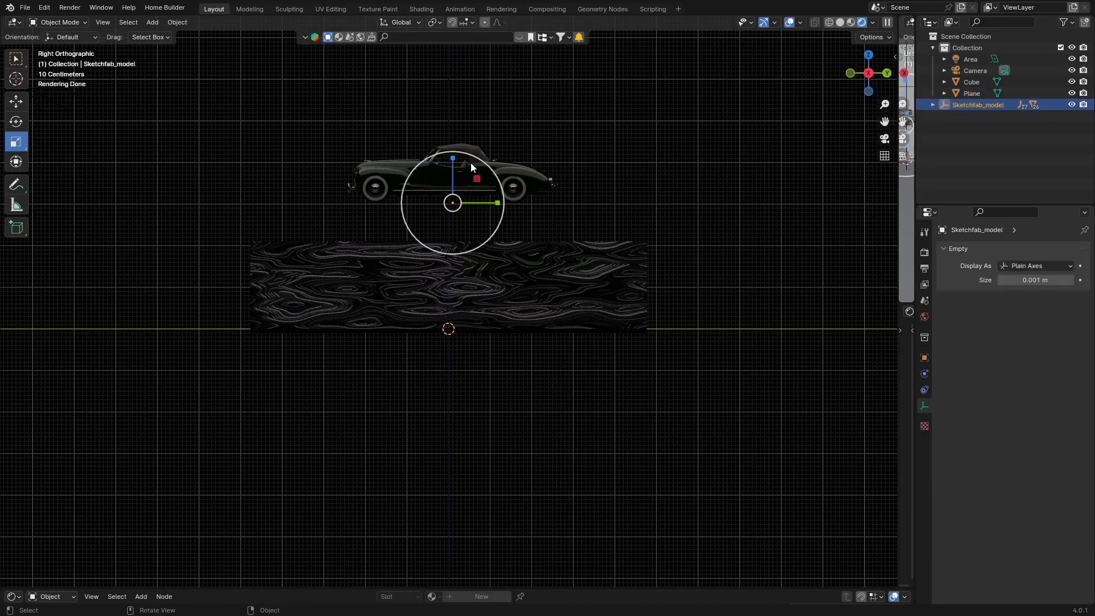
pyautogui.press('g')
pyautogui.press('z')
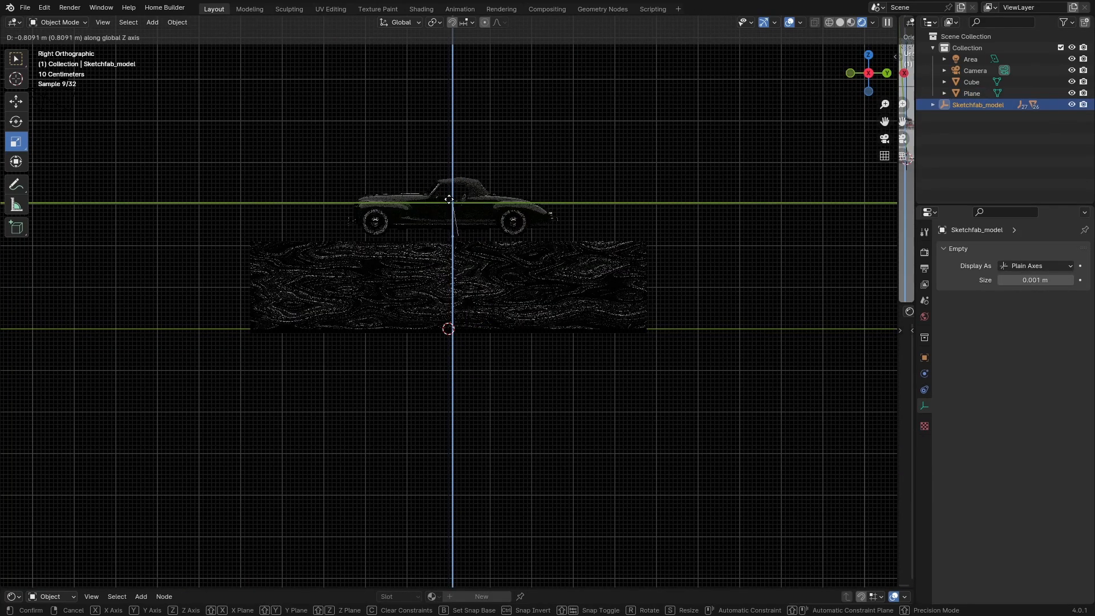
pyautogui.click(447, 206)
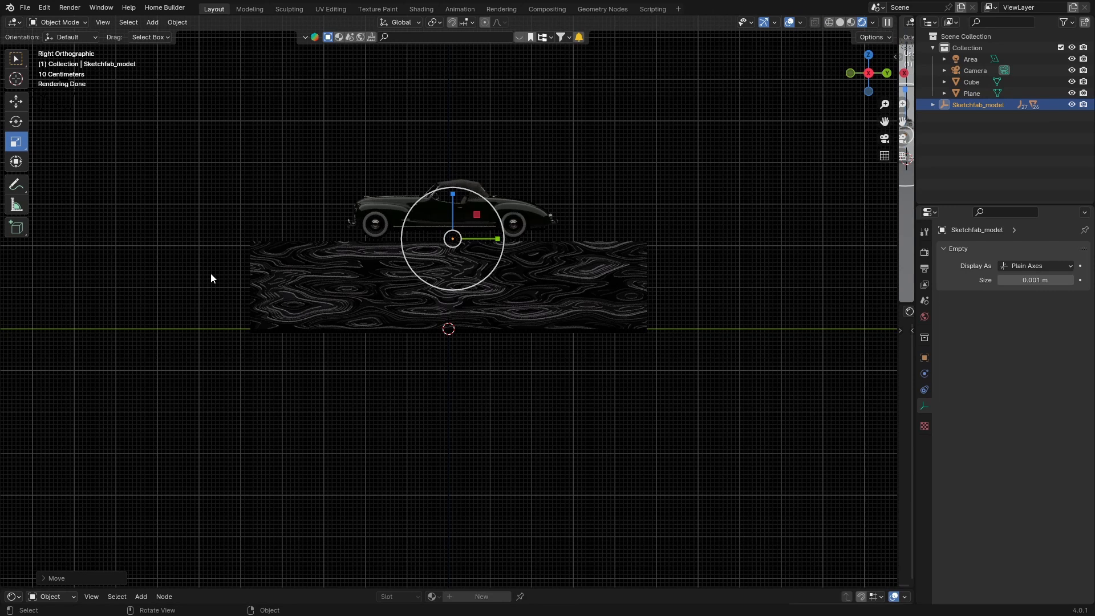
pyautogui.press('g')
pyautogui.press('z')
pyautogui.click(519, 207)
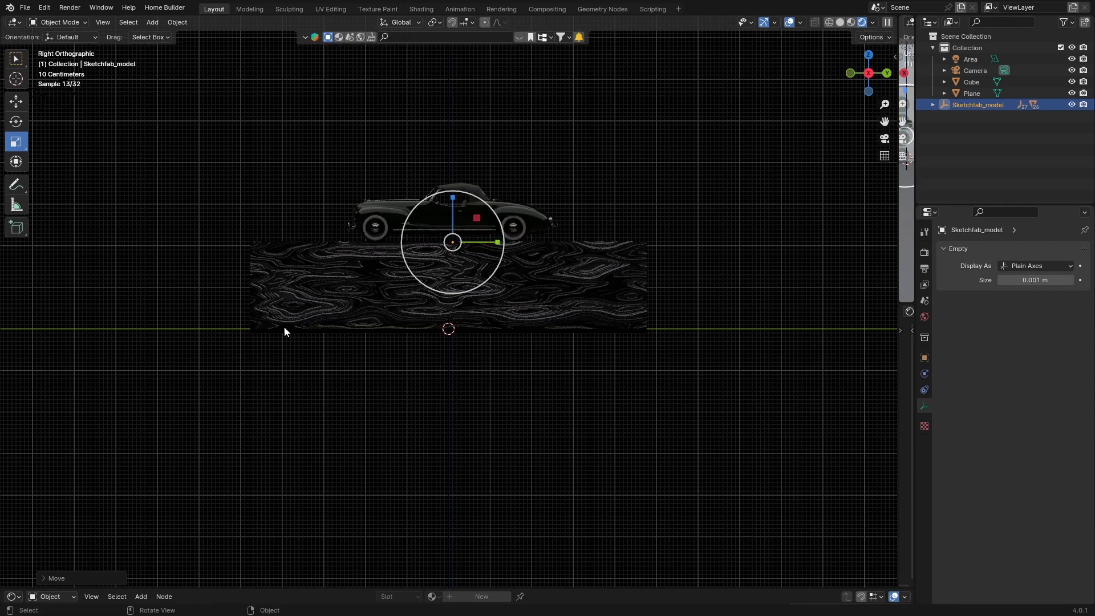
pyautogui.moveTo(283, 330); pyautogui.dragTo(467, 349, button='middle')
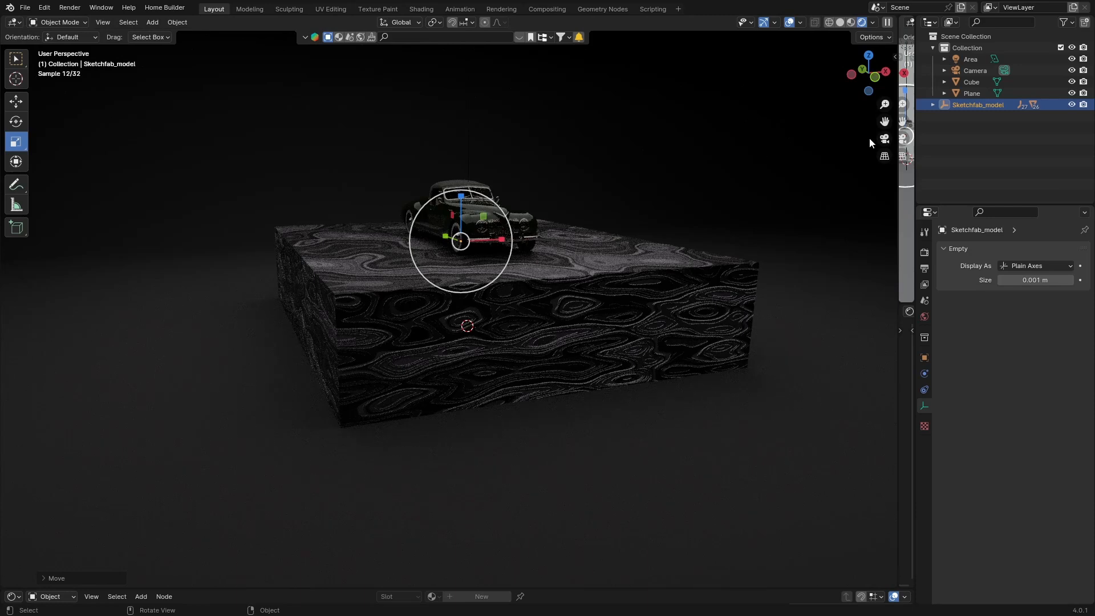
# - Enlarge the Sketchfab_model car uniformly to about 1.74 times its size while looking through the camera
pyautogui.click(884, 139)
pyautogui.click(542, 159)
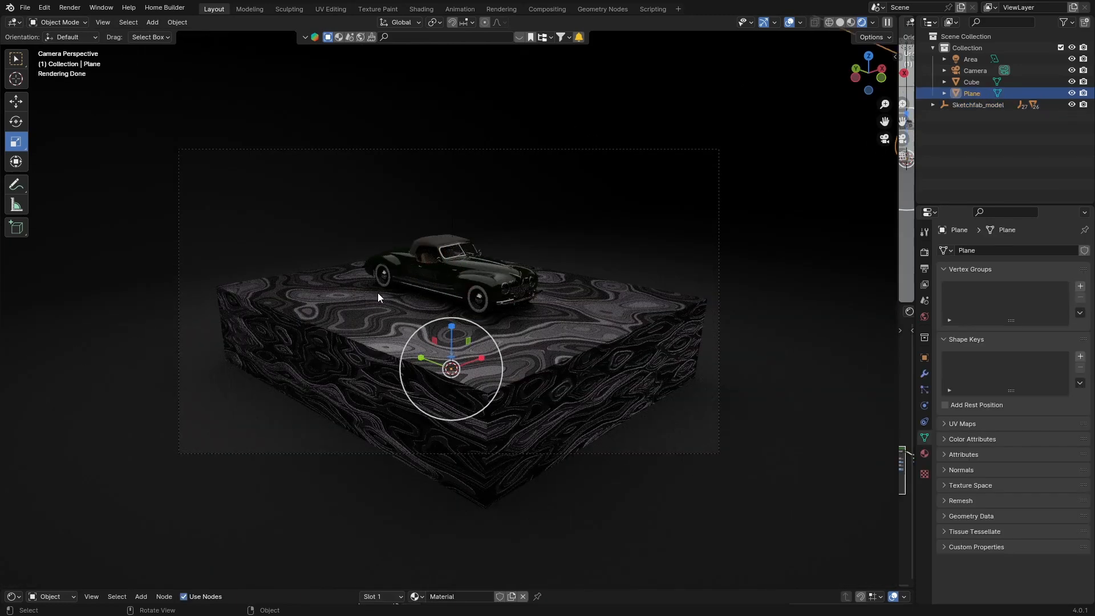
pyautogui.click(970, 105)
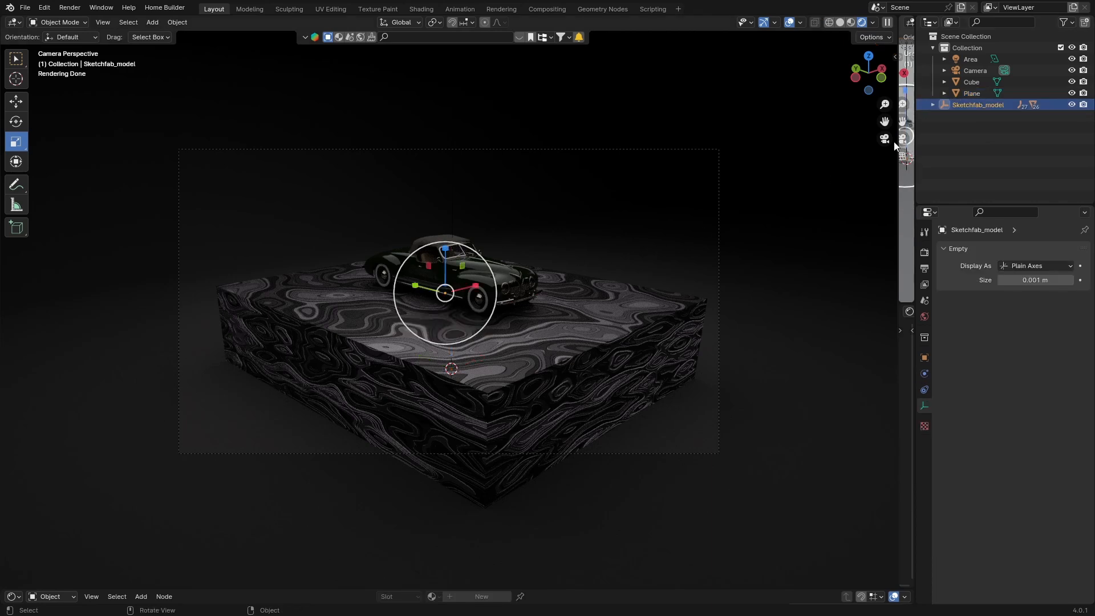
pyautogui.moveTo(453, 269)
pyautogui.mouseDown()
pyautogui.moveTo(457, 260)
pyautogui.moveTo(493, 263)
pyautogui.mouseUp()
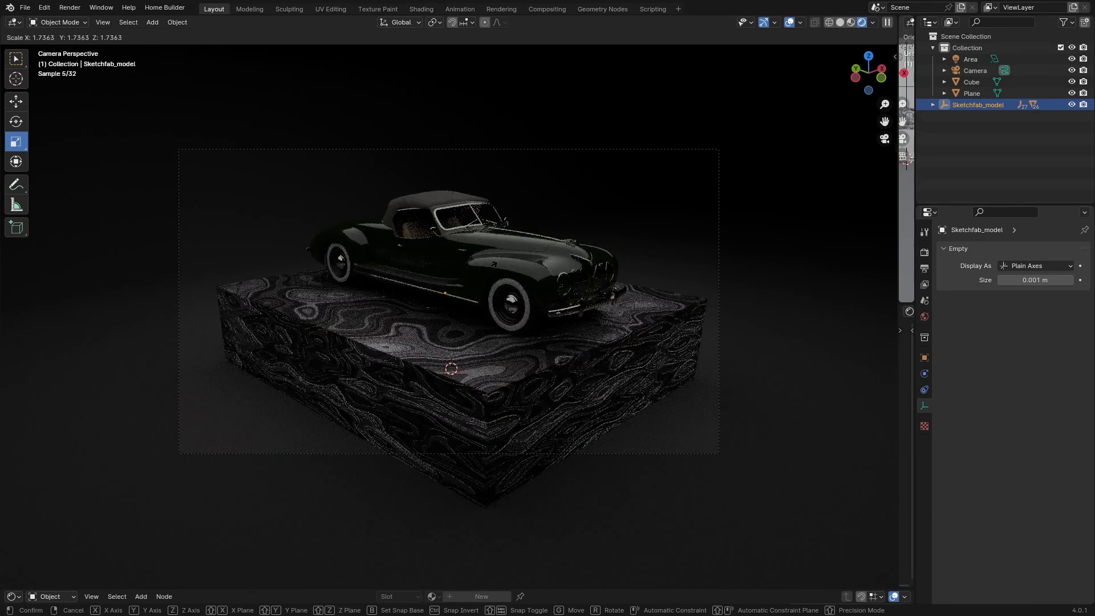
# - Rescale the backdrop plane along the X axis, and stretch the cube along X and Y into a wide floor under the car
pyautogui.click(231, 391)
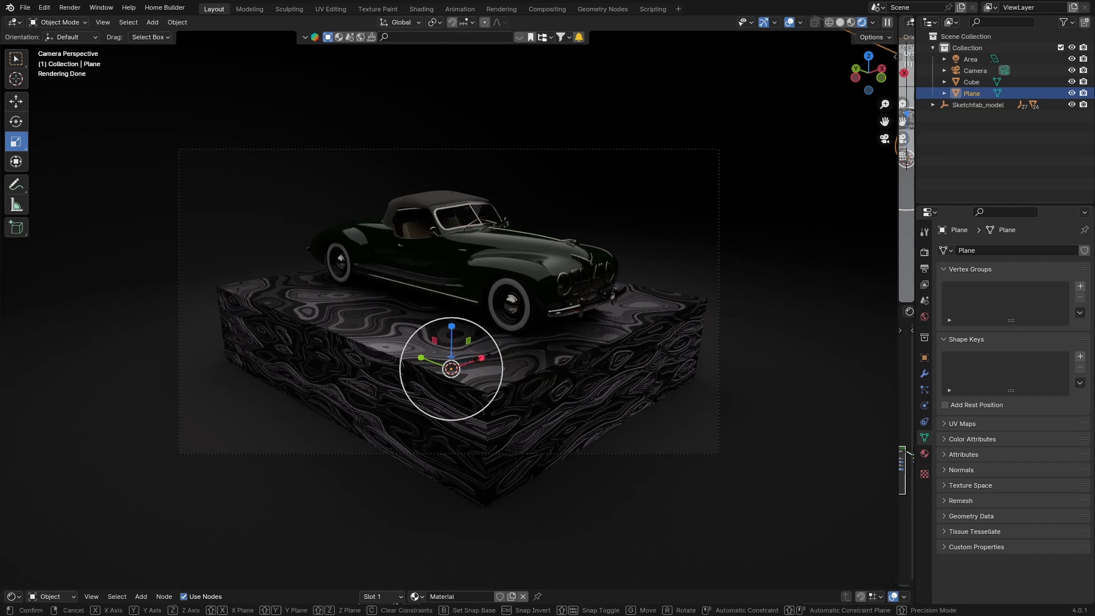
pyautogui.moveTo(480, 358); pyautogui.dragTo(512, 356)
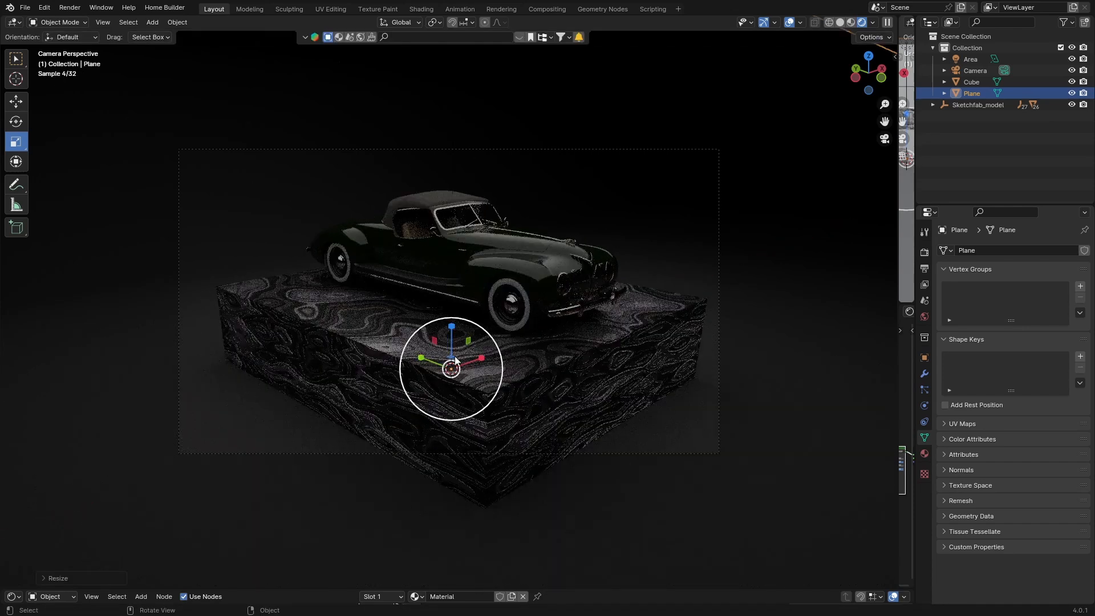
pyautogui.click(970, 82)
pyautogui.moveTo(480, 324); pyautogui.dragTo(513, 314)
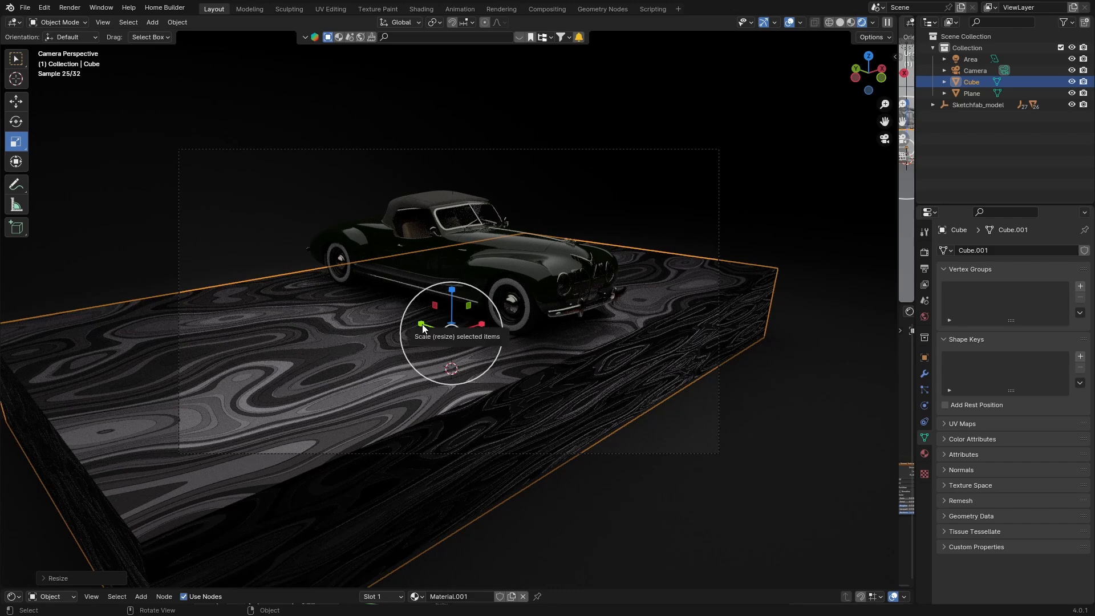
pyautogui.moveTo(427, 330); pyautogui.dragTo(385, 303)
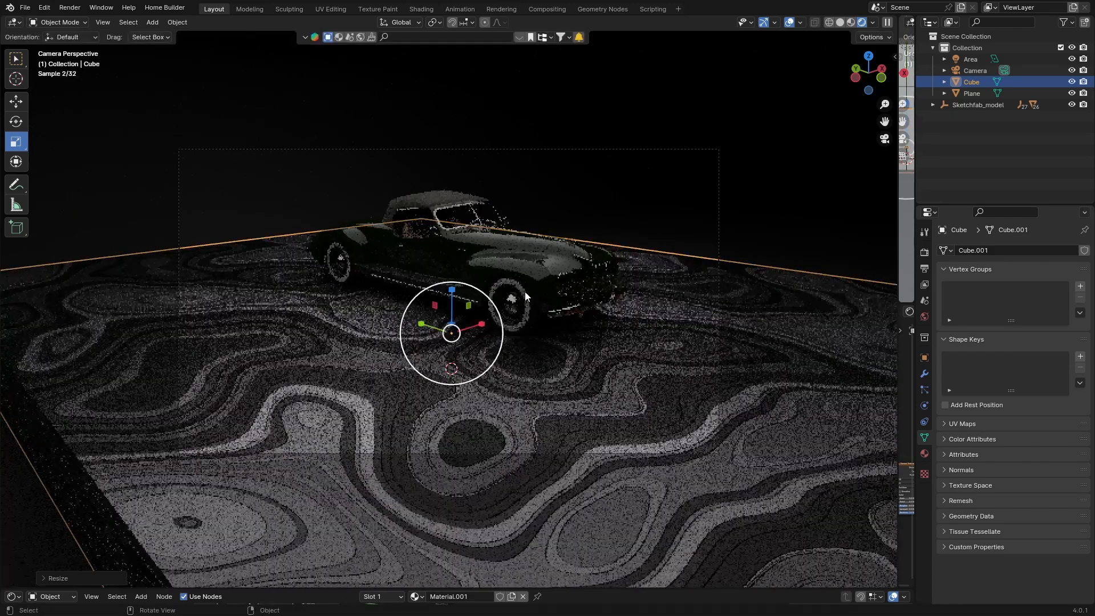
pyautogui.click(643, 210)
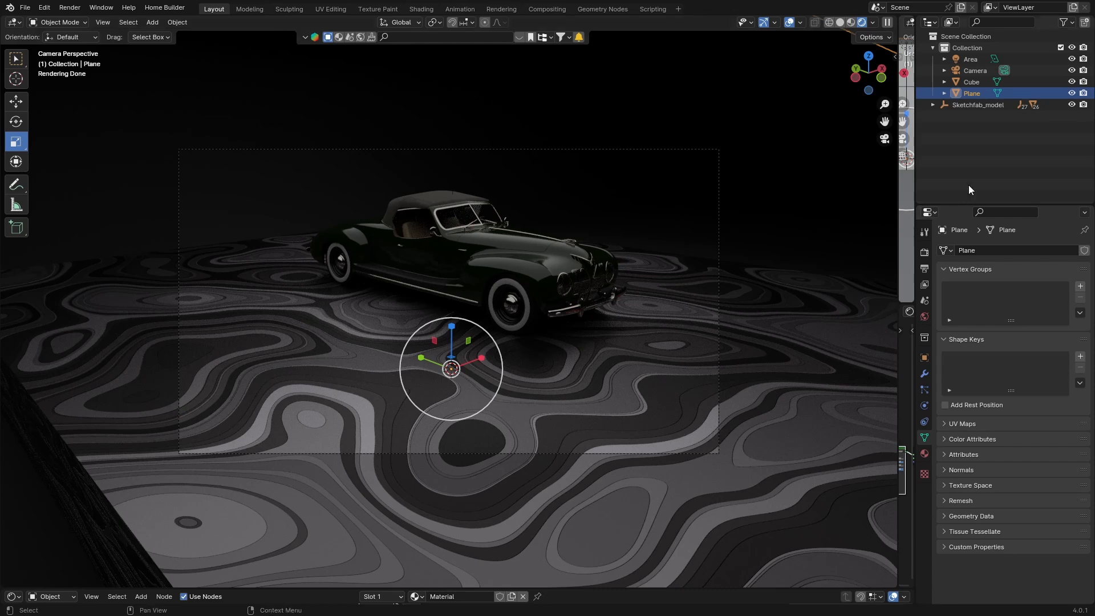
# - Reframe the enlarged car by setting the camera's lens shift to X 0.060 and Y 0.190
pyautogui.click(971, 70)
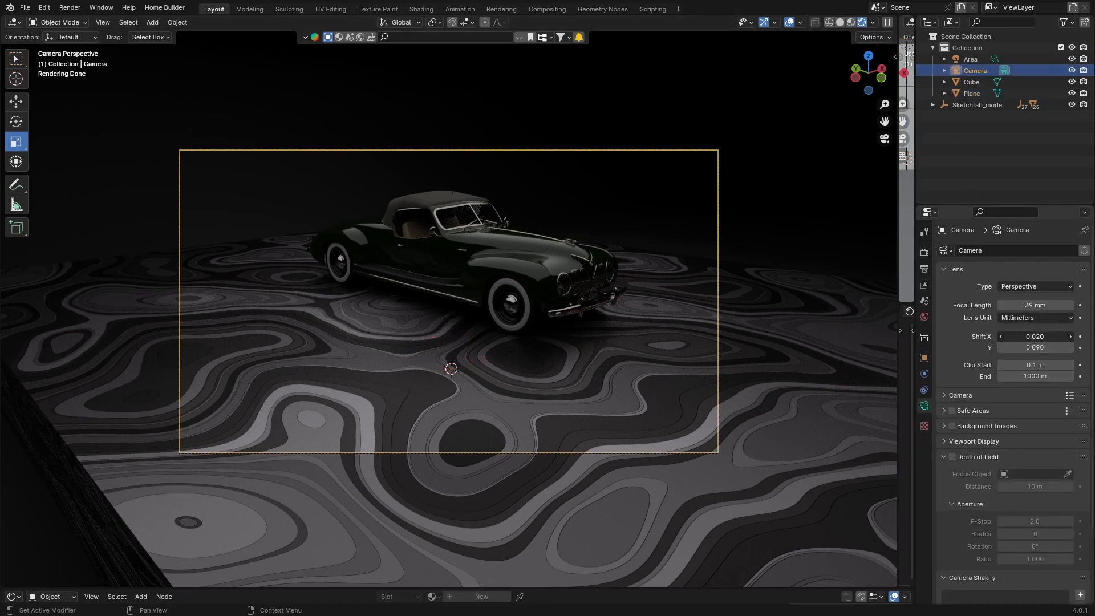
pyautogui.moveTo(1028, 337); pyautogui.dragTo(1039, 351)
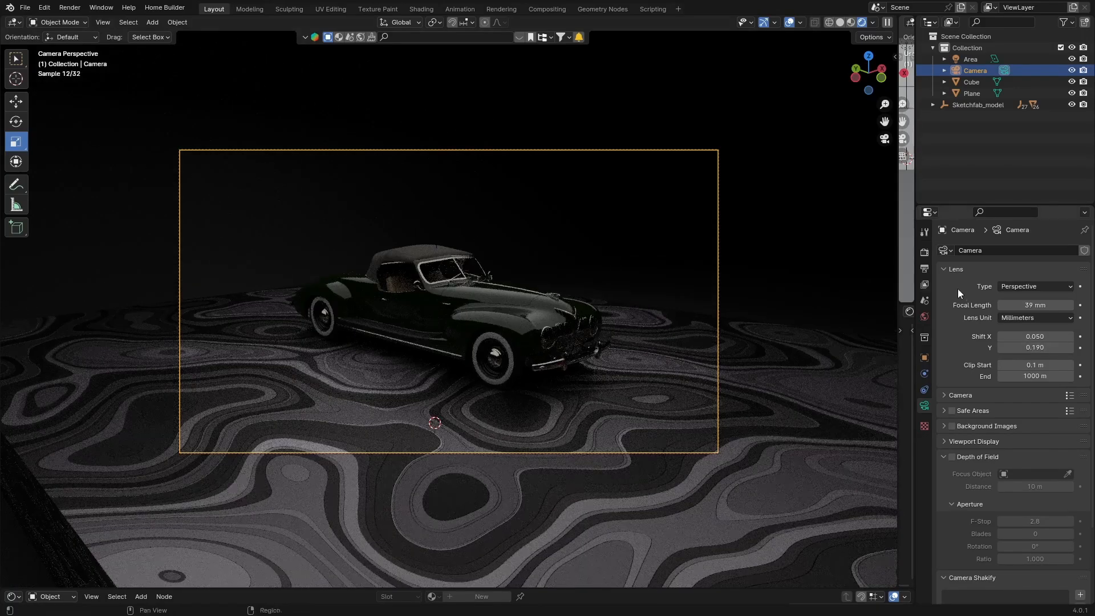
pyautogui.click(1067, 337)
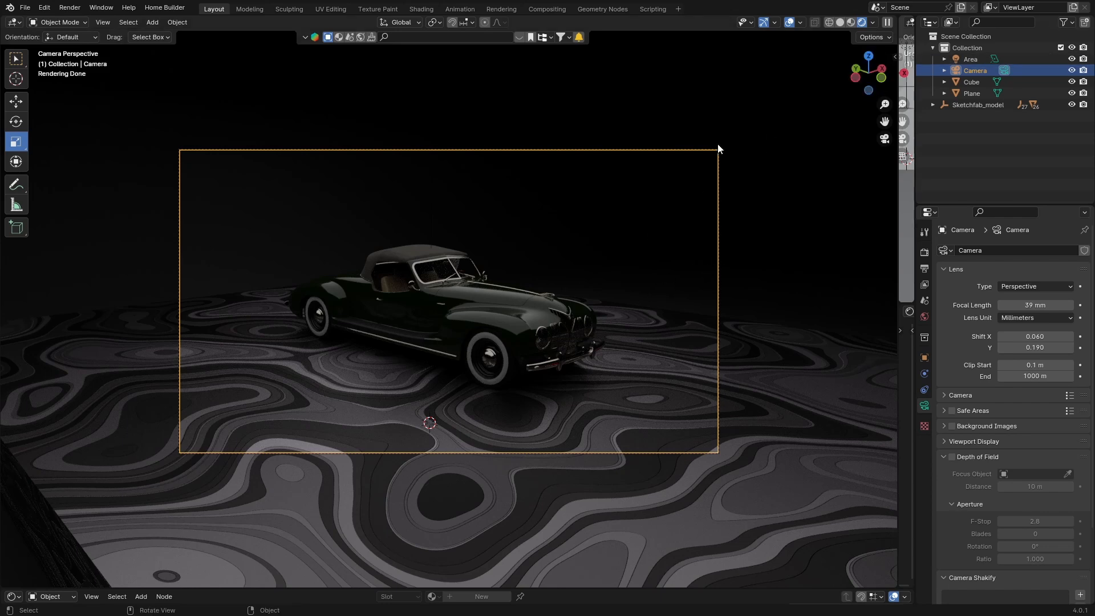
# - Switch the viewport to solid shading, leave the camera view and add a second area light to the scene
pyautogui.click(840, 23)
pyautogui.press('KP_0')
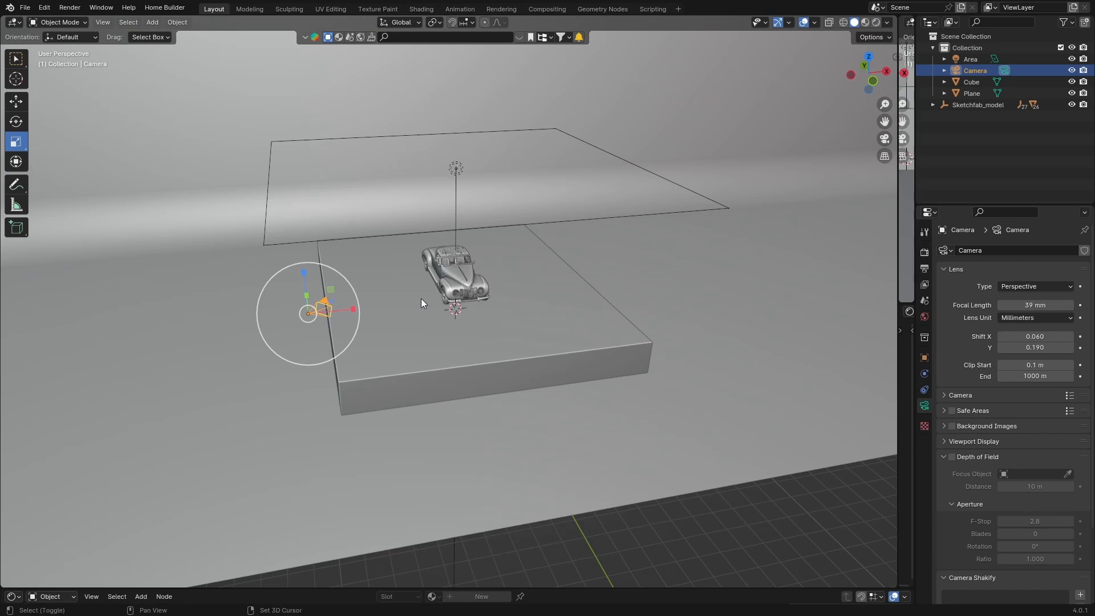
pyautogui.hotkey('shift', 'a')
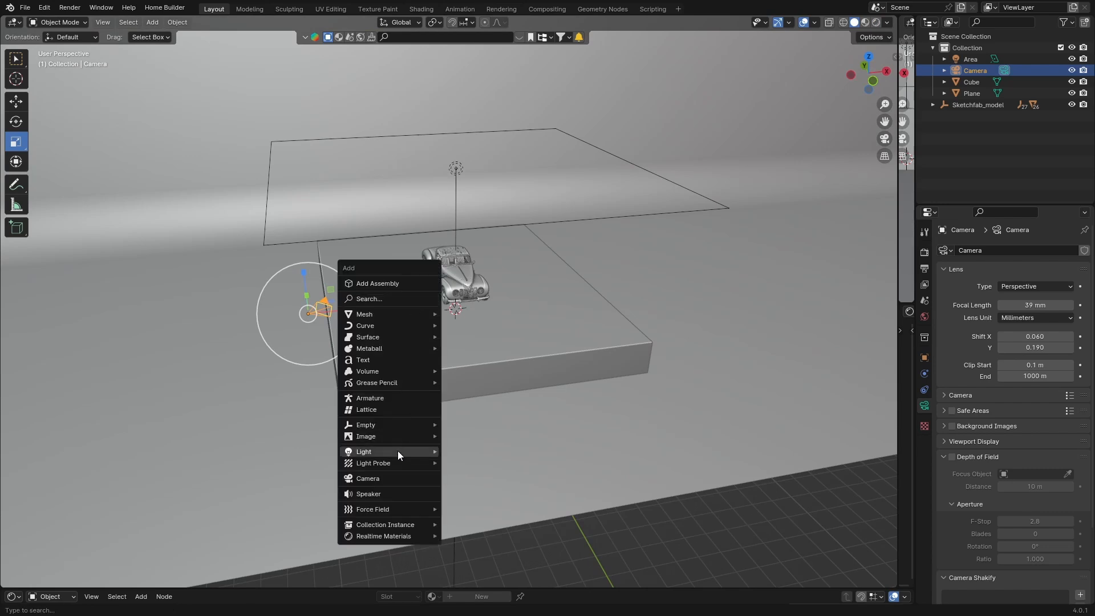
pyautogui.moveTo(398, 451)
pyautogui.click(470, 488)
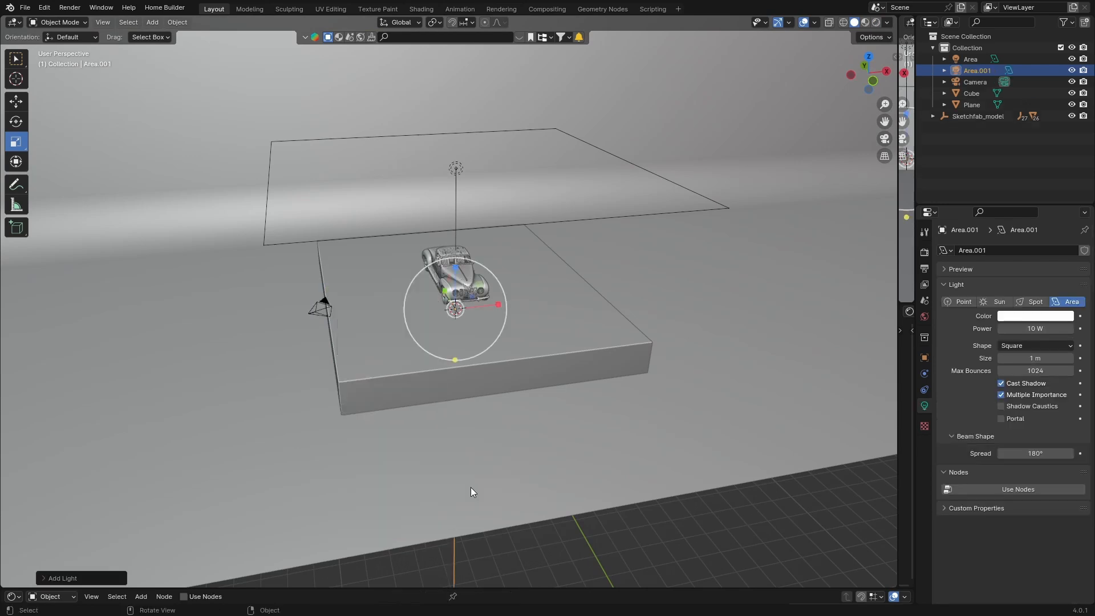
# - Raise the new area light along the Z axis to the existing area light's height, using the right orthographic view
pyautogui.click(887, 69)
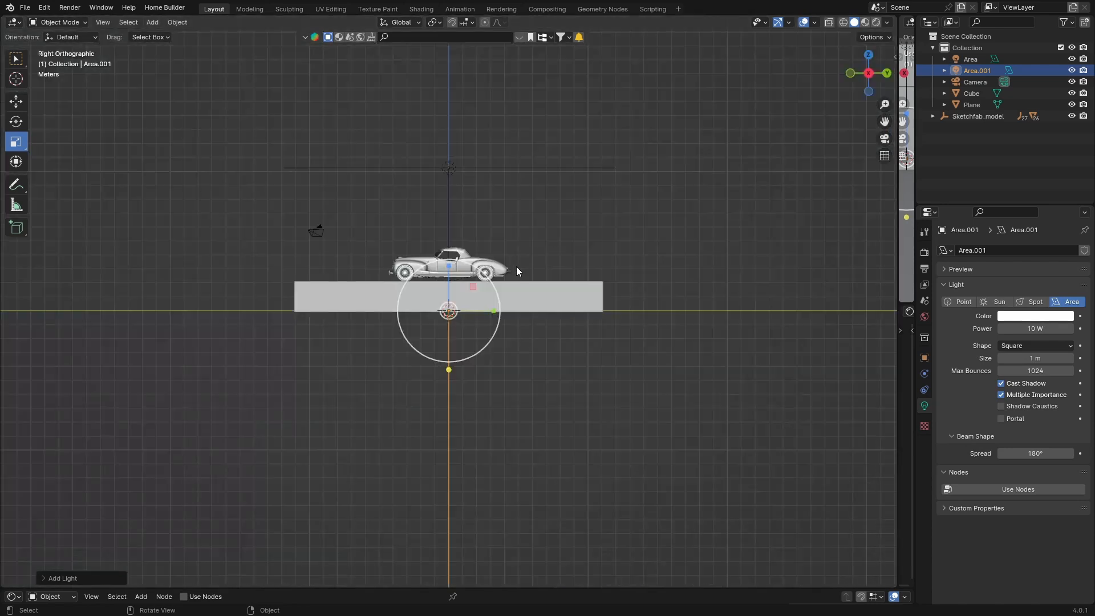
pyautogui.press('g')
pyautogui.press('z')
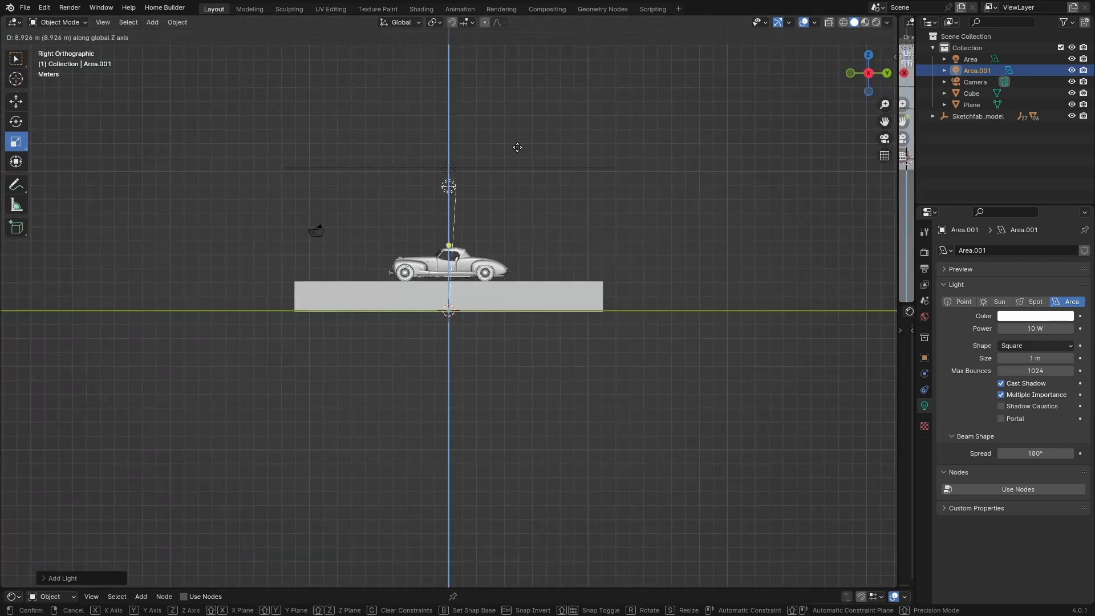
pyautogui.click(516, 133)
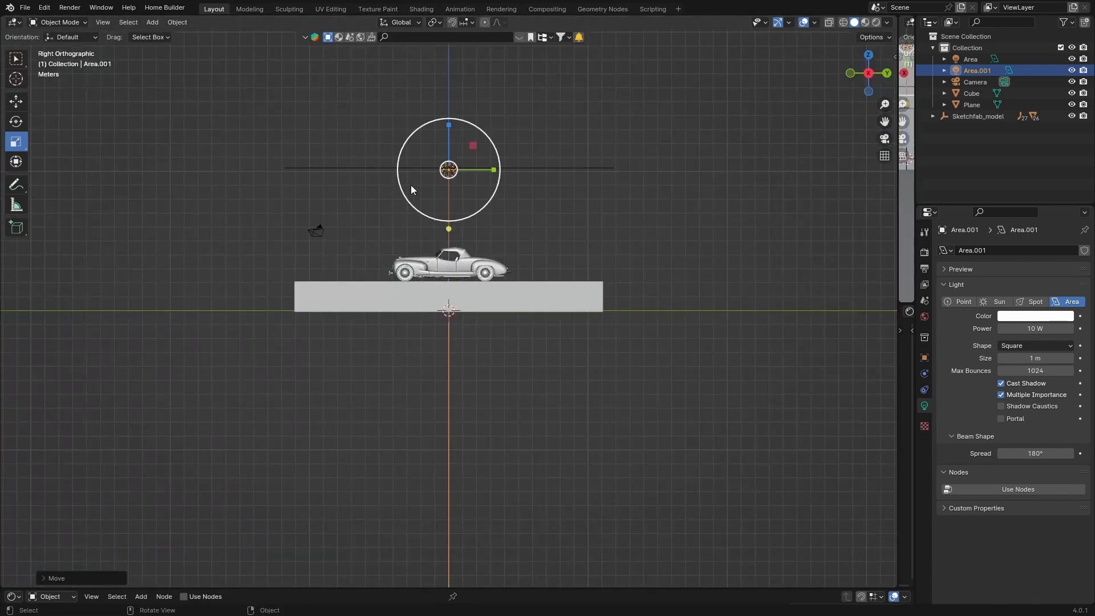
# - In the top orthographic view, move the new area light along positive X beyond the cube's edge and shift it toward the car's front end
pyautogui.click(868, 55)
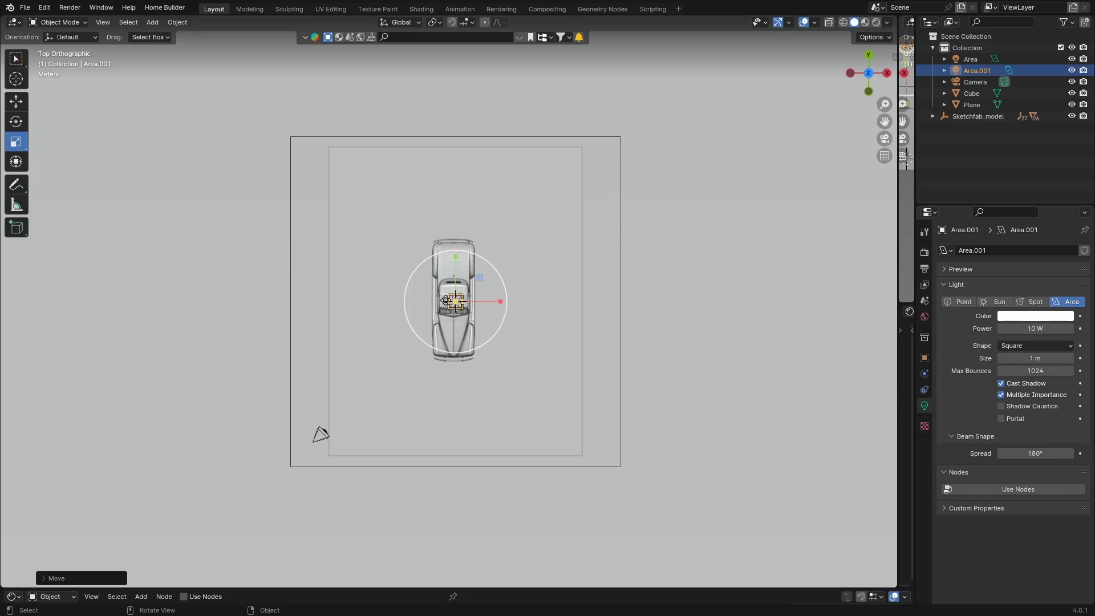
pyautogui.press('g')
pyautogui.press('x')
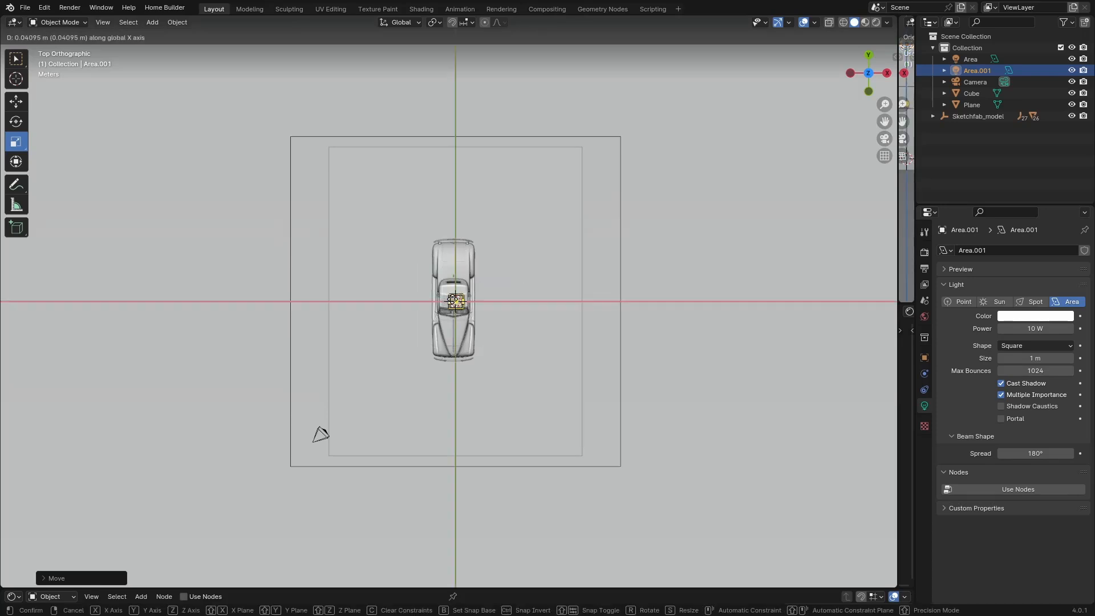
pyautogui.click(619, 298)
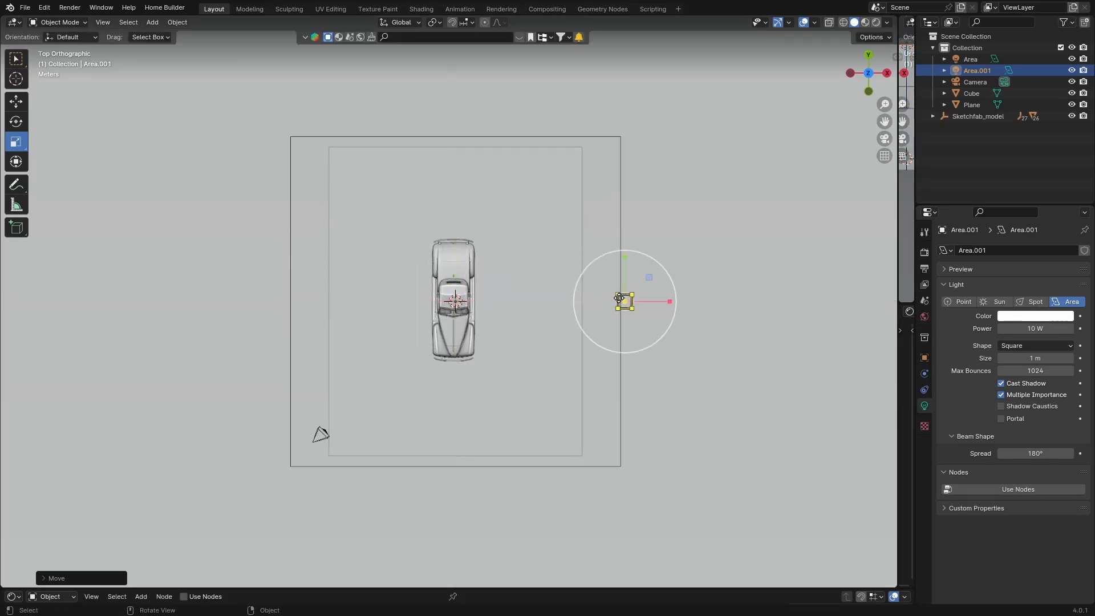
pyautogui.press('g')
pyautogui.moveTo(622, 299); pyautogui.dragTo(629, 404, button='middle')
pyautogui.click(630, 404)
# - Enlarge the new area light to roughly three quarters of the cube's width and rotate it freely to aim at the car
pyautogui.press('s')
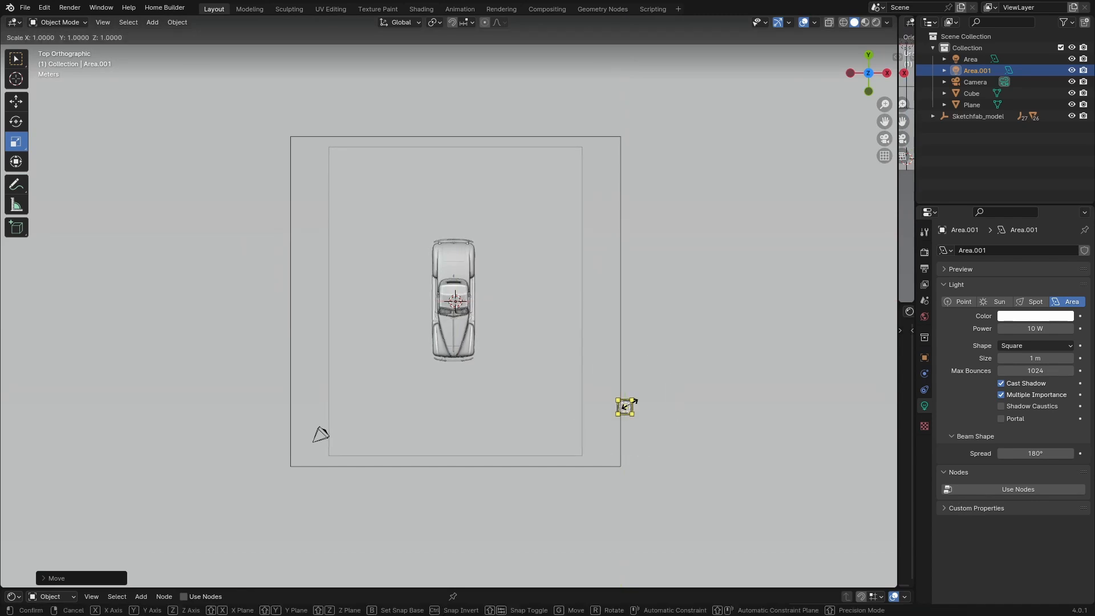
pyautogui.click(693, 471)
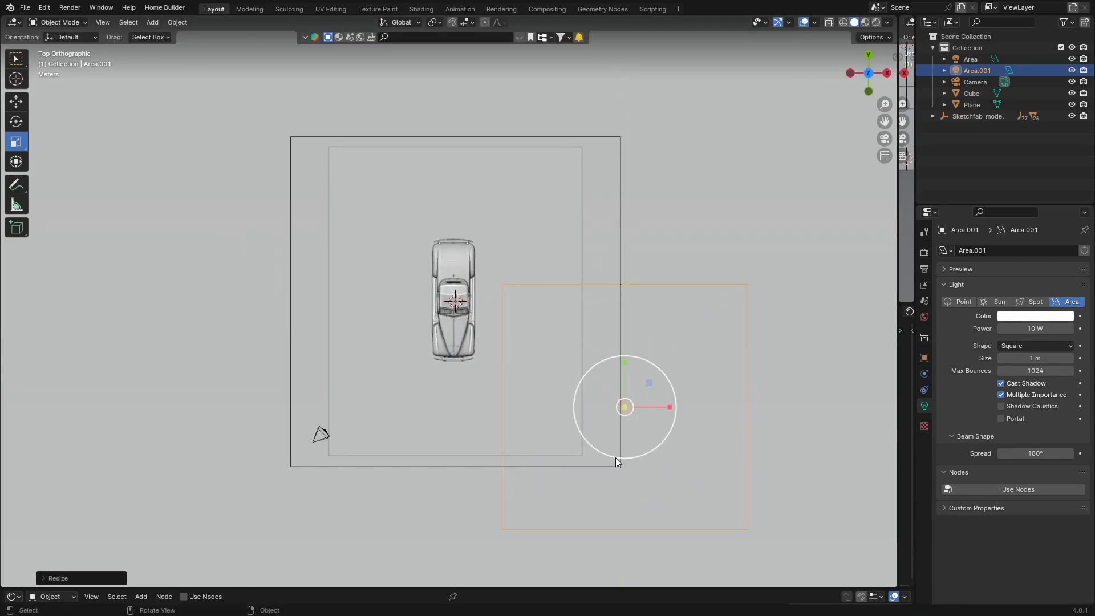
pyautogui.moveTo(638, 429); pyautogui.dragTo(634, 336, button='middle')
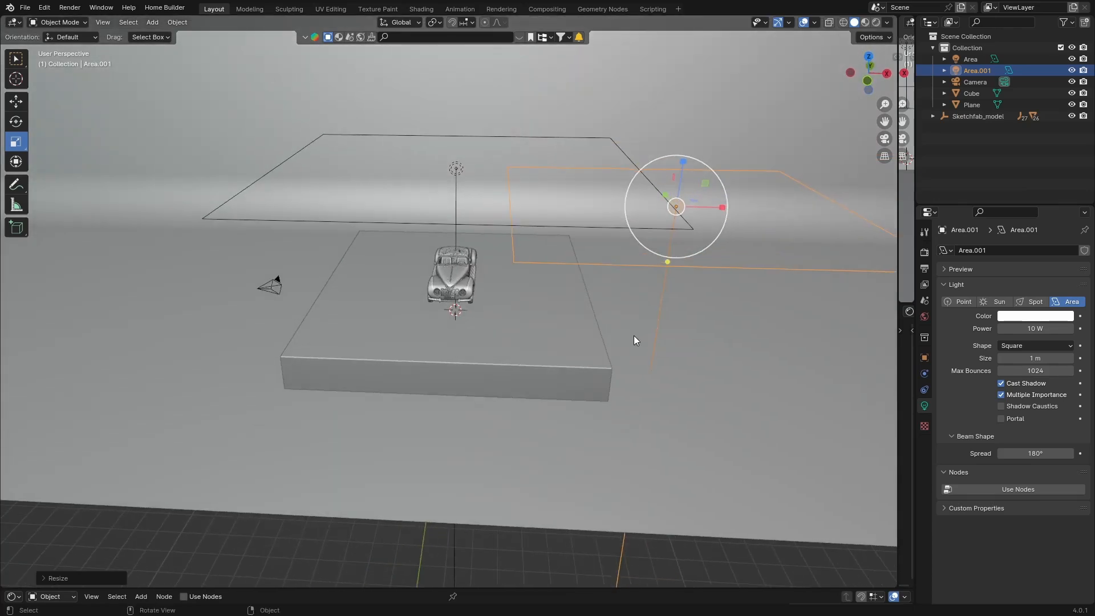
pyautogui.press('r')
pyautogui.press('r')
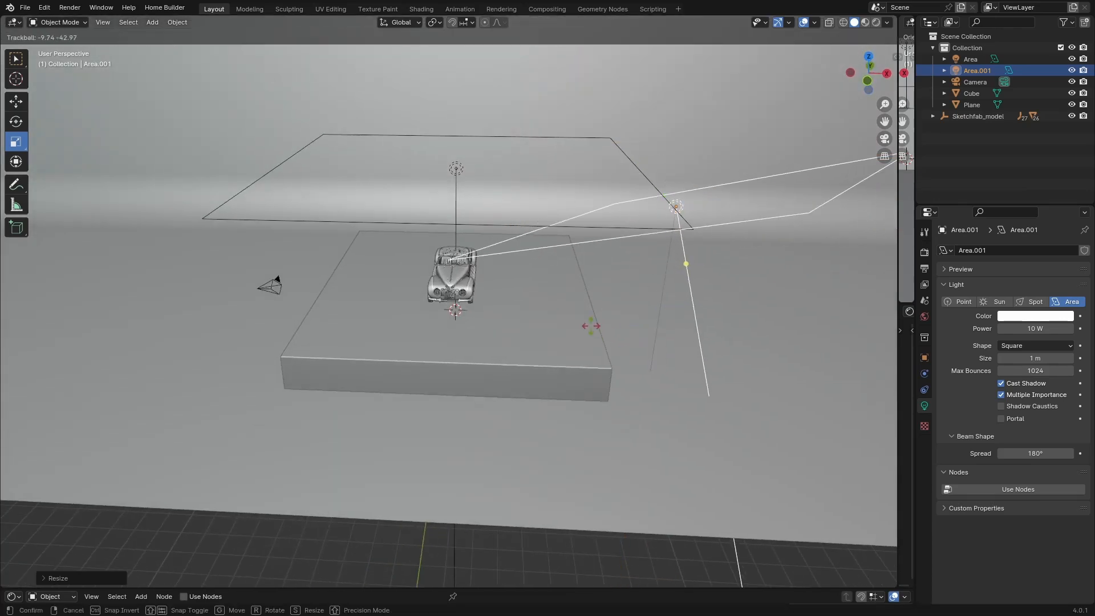
pyautogui.click(699, 400)
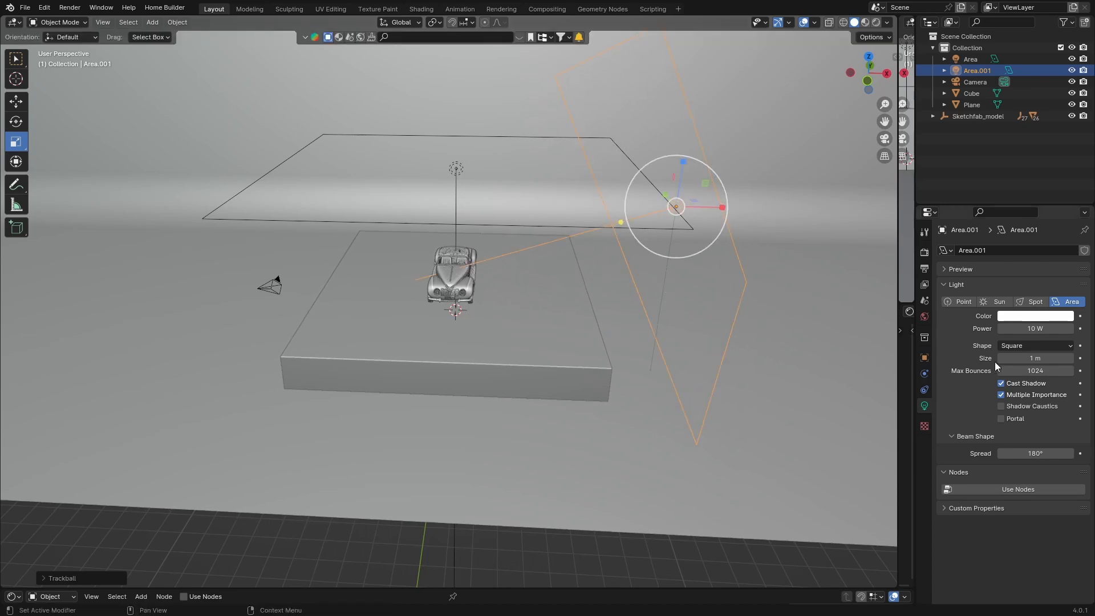
# - Set the new area light's power to 250 W and show the camera view with rendered shading
pyautogui.click(884, 138)
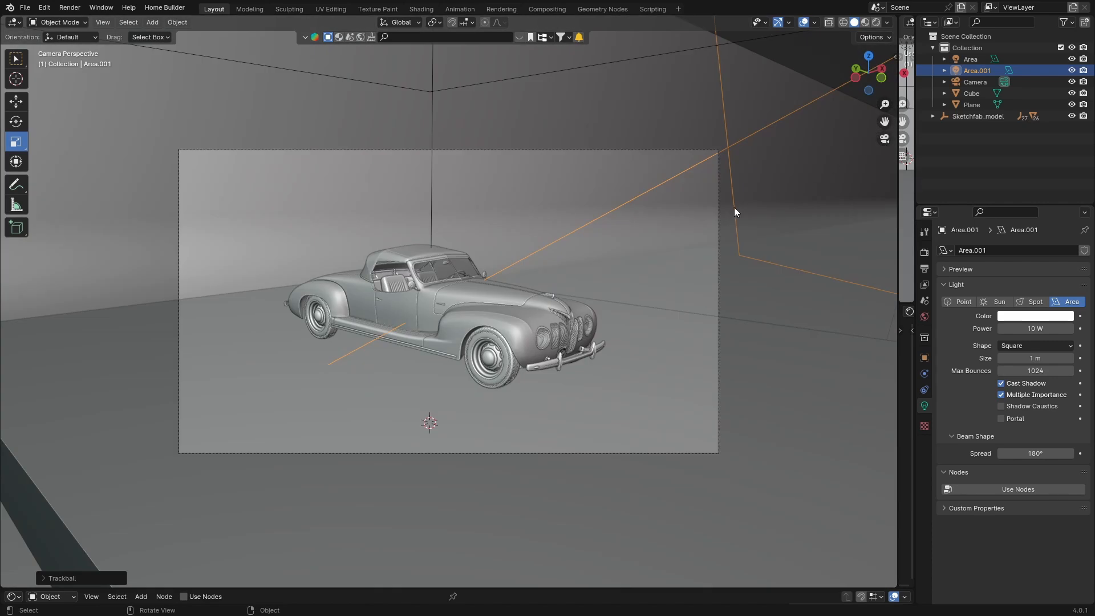
pyautogui.click(1020, 328)
pyautogui.press('BackSpace')
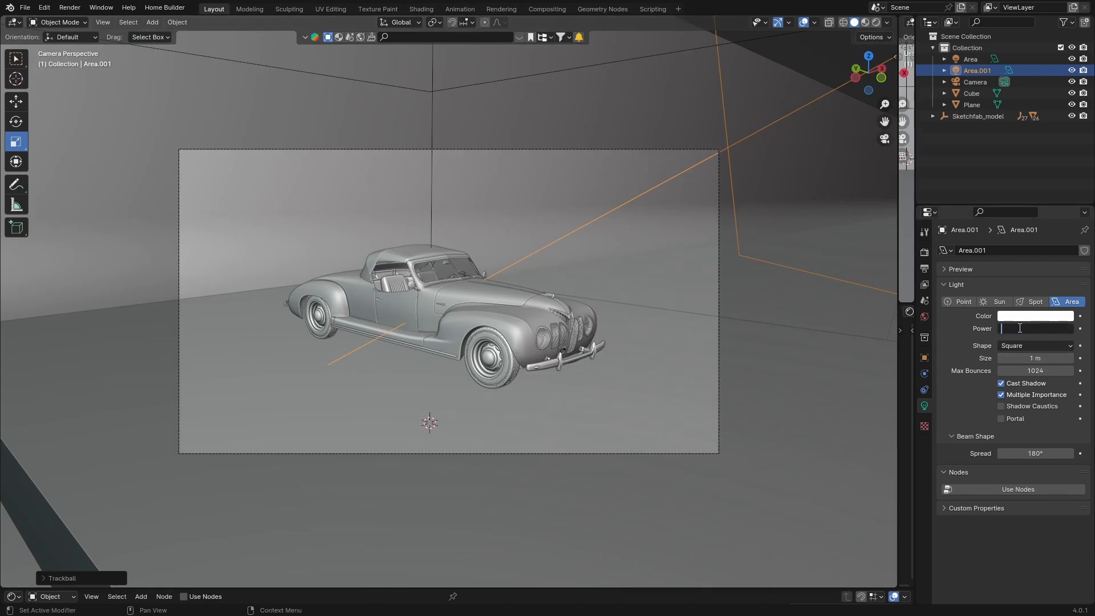
pyautogui.write('250 W')
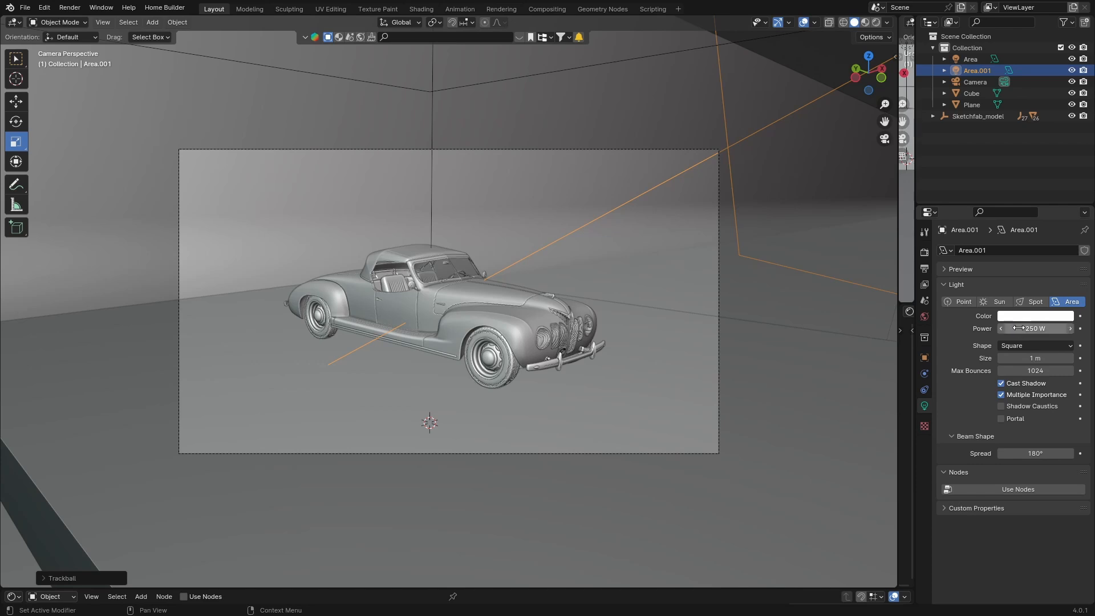
pyautogui.press('Return')
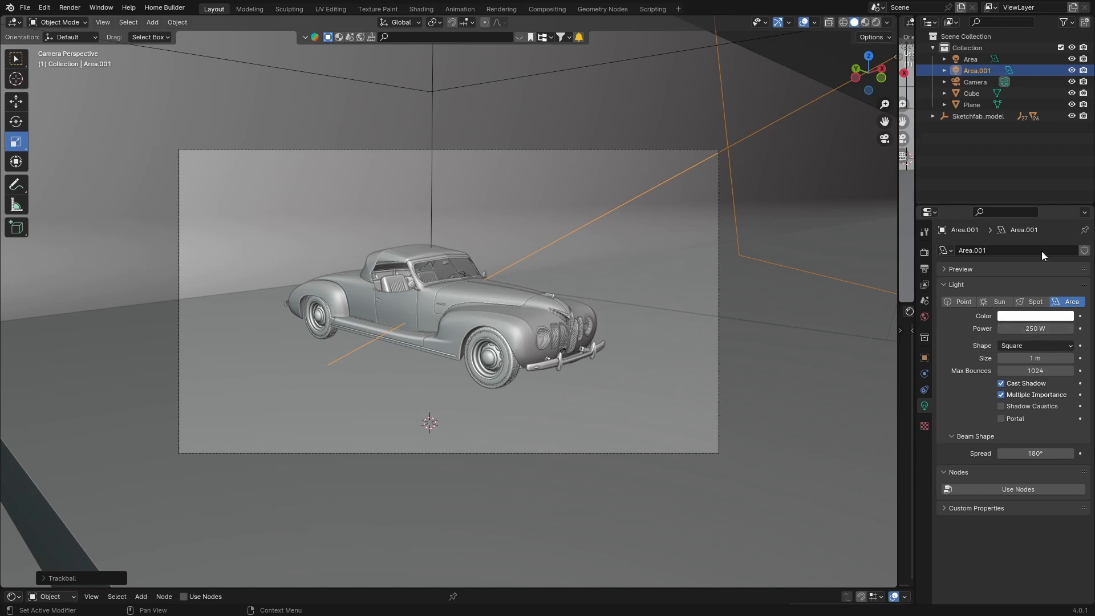
pyautogui.click(875, 23)
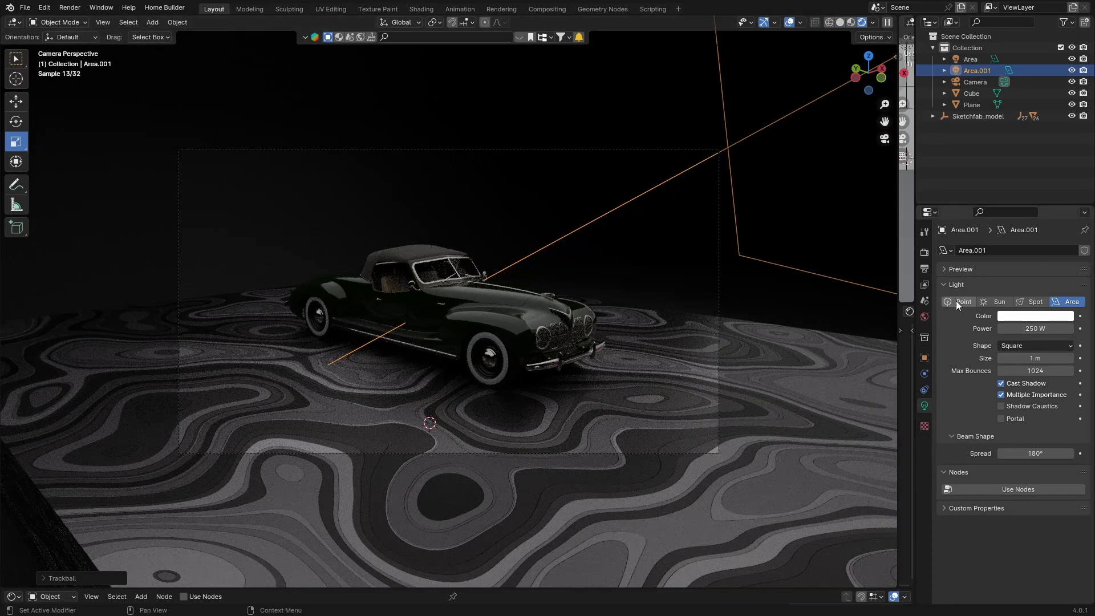
# - Try a power of 1000 W on the new area light and return it to 250 W
pyautogui.click(1020, 329)
pyautogui.press('BackSpace')
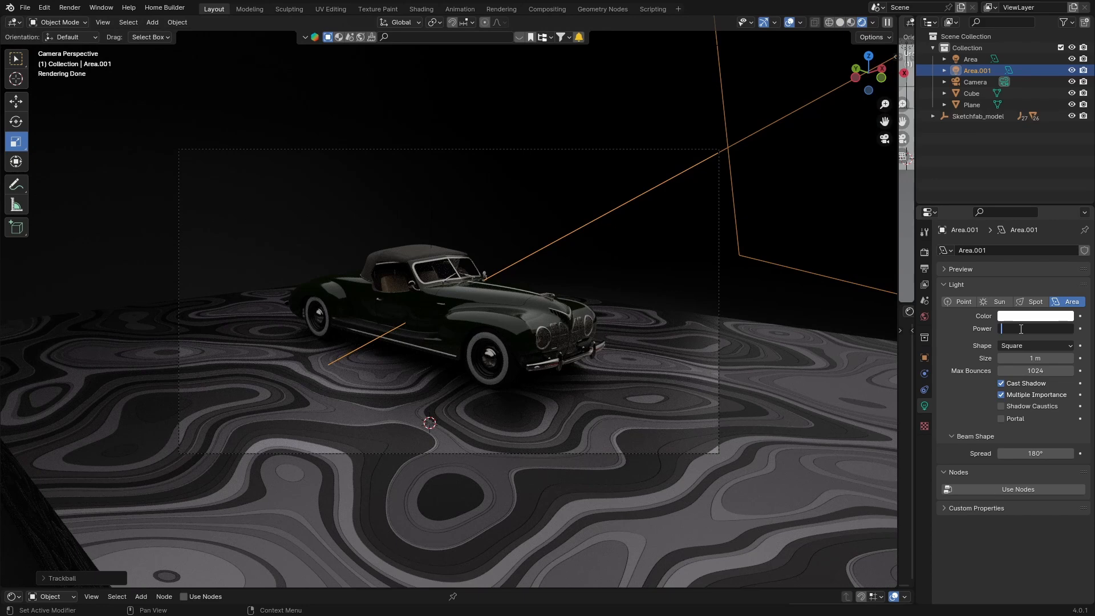
pyautogui.write('1000')
pyautogui.press('Return')
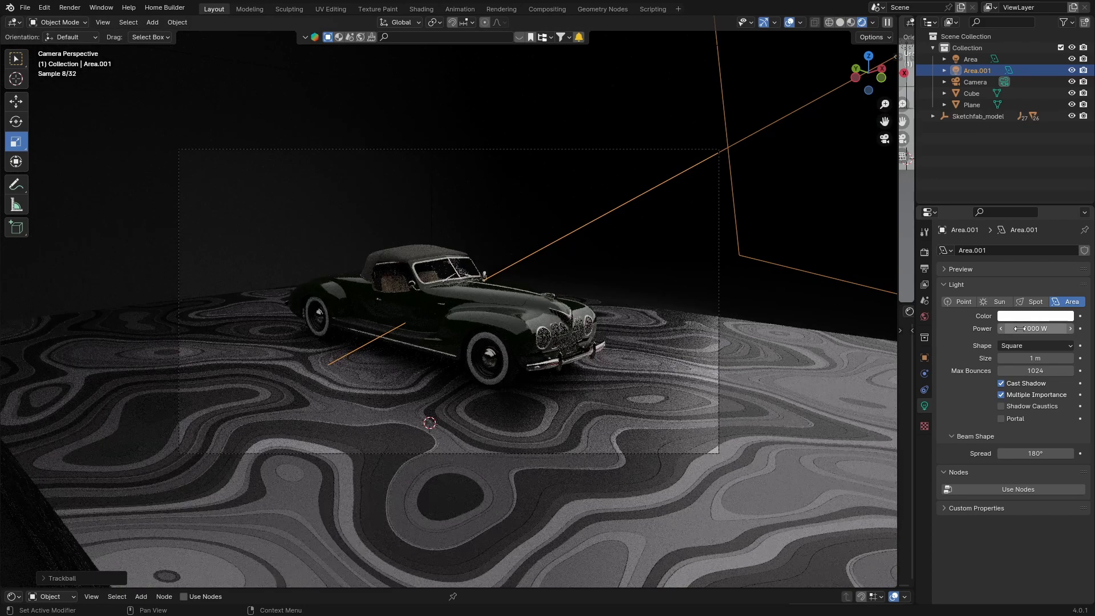
pyautogui.click(1019, 329)
pyautogui.press('BackSpace')
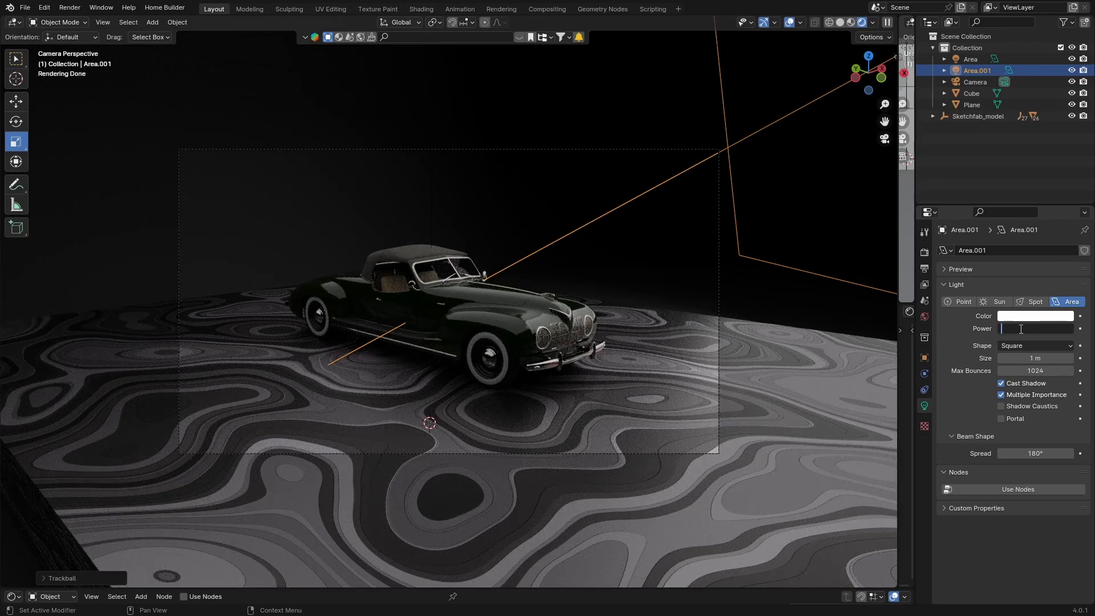
pyautogui.write('250')
pyautogui.press('Return')
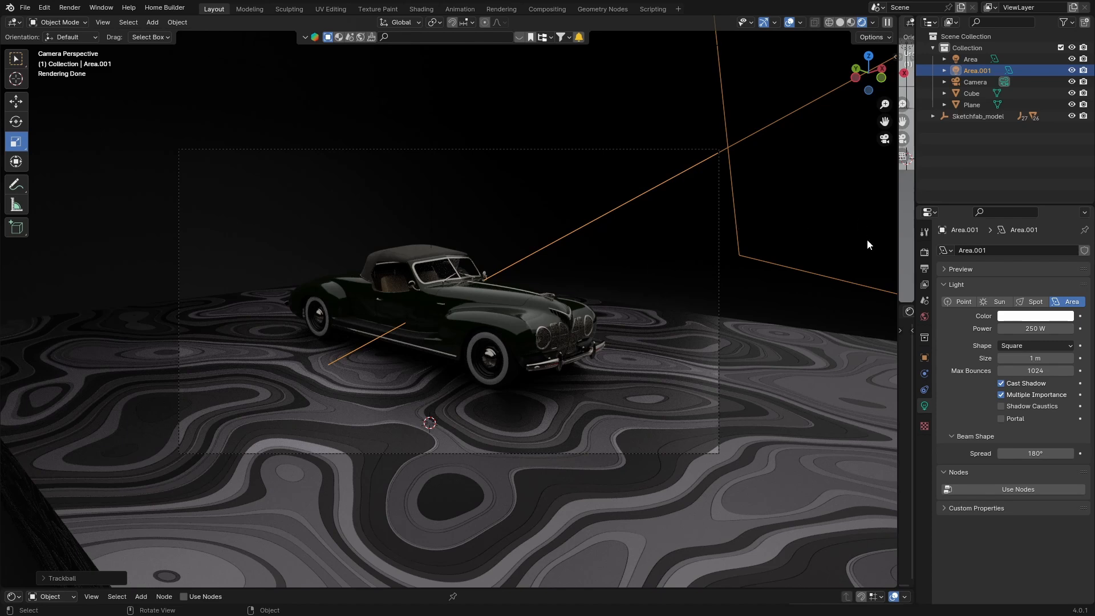
# - Switch to solid shading, leave the camera view and add a mesh plane scaled up about 10.57 times
pyautogui.click(840, 22)
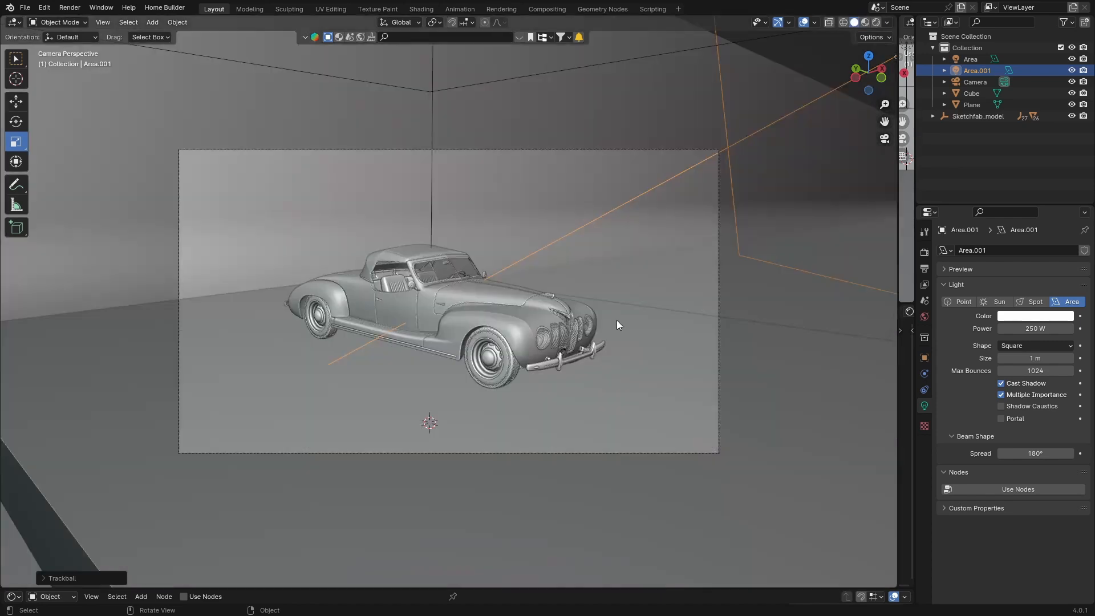
pyautogui.moveTo(617, 320); pyautogui.dragTo(544, 326, button='middle')
pyautogui.click(577, 350)
pyautogui.scroll(-5, 263, 375)
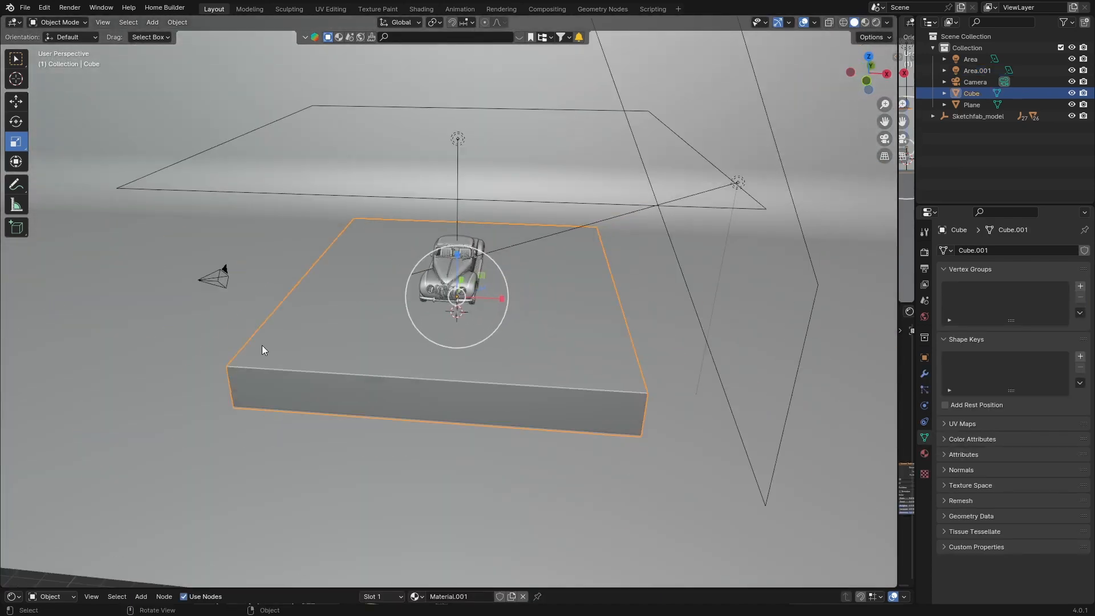
pyautogui.click(77, 369)
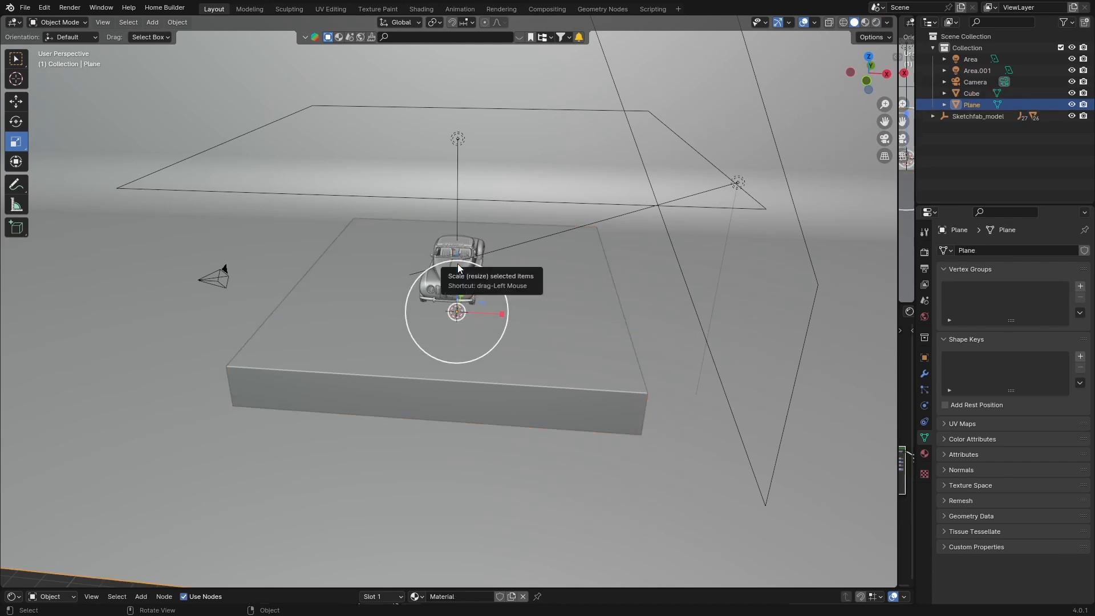
pyautogui.hotkey('shift', 'a')
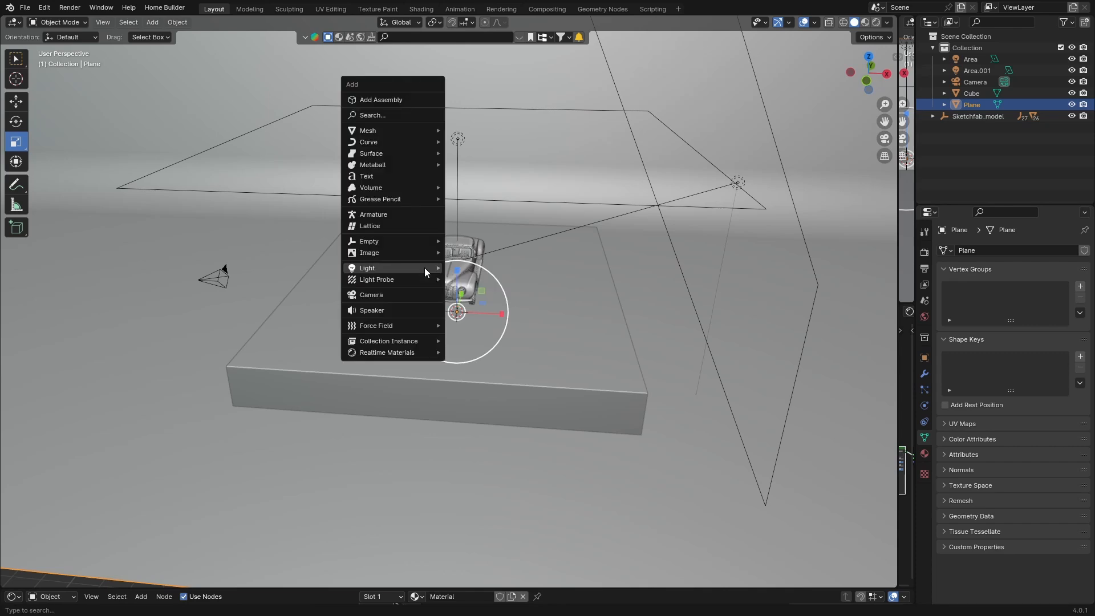
pyautogui.moveTo(383, 130)
pyautogui.click(473, 129)
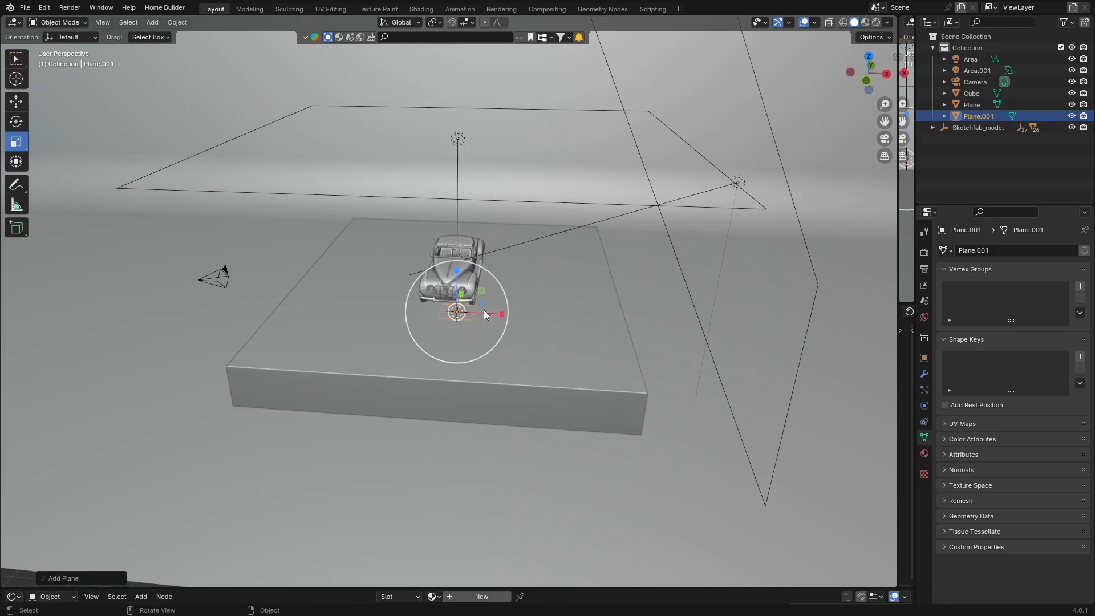
pyautogui.press('s')
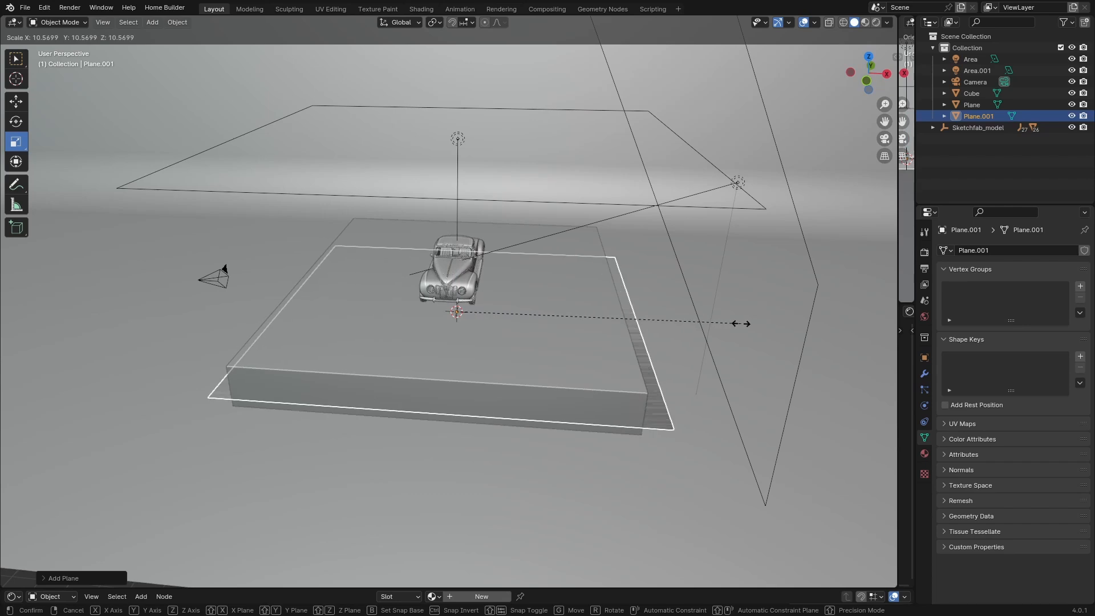
pyautogui.click(740, 323)
# - In the right orthographic view, rotate the new plane about the X axis until it stands almost vertical
pyautogui.click(886, 73)
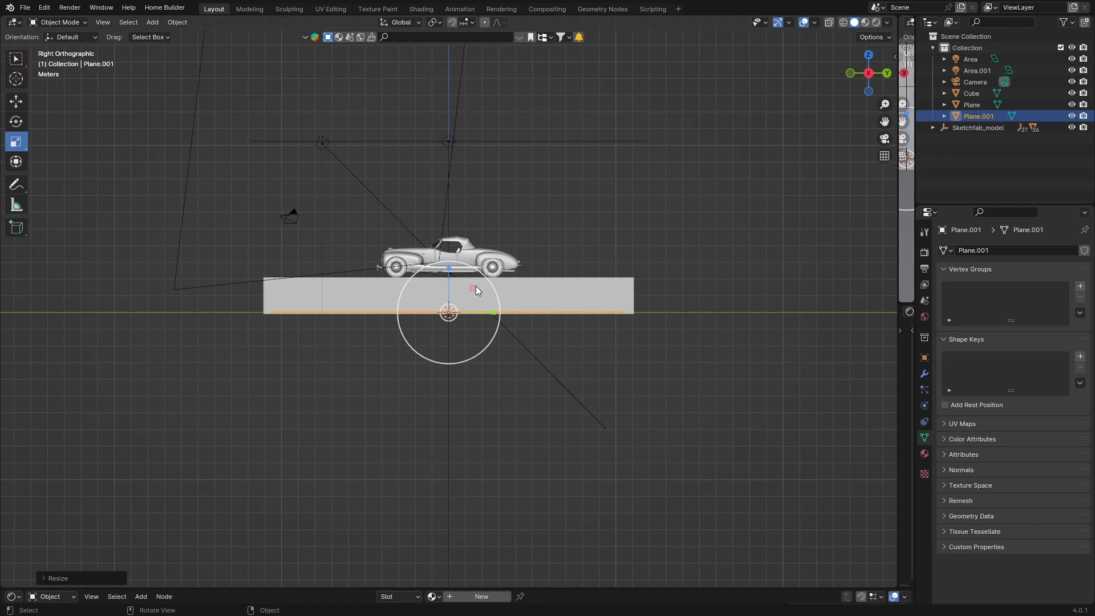
pyautogui.click(17, 121)
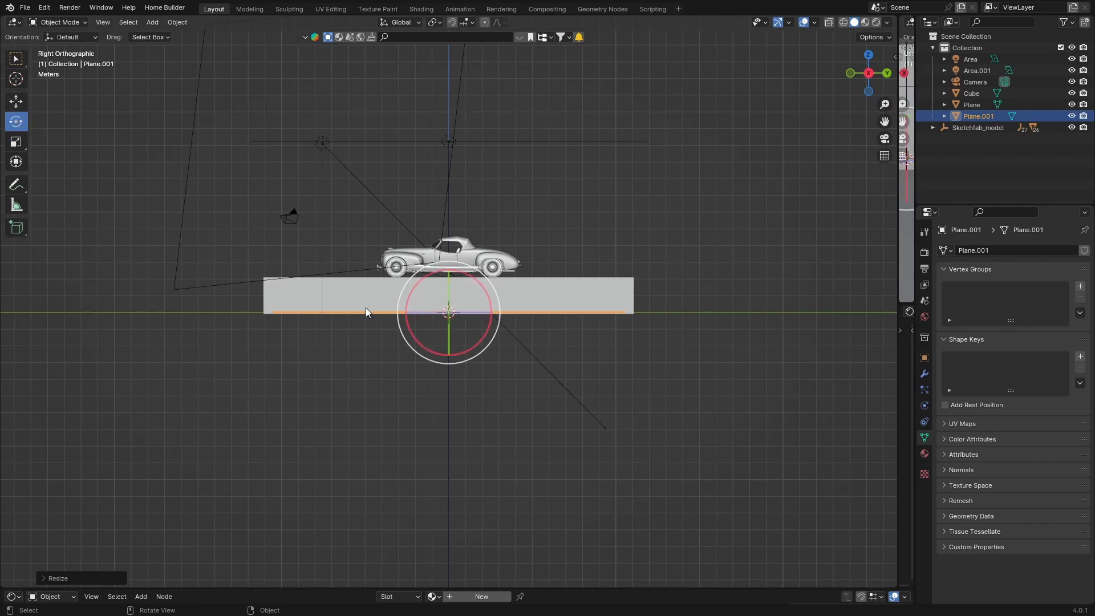
pyautogui.moveTo(418, 281); pyautogui.dragTo(425, 336)
# - Move the upright plane along positive Y just past the cube's rear edge and raise it along Z until most of it is above the ground
pyautogui.press('g')
pyautogui.press('y')
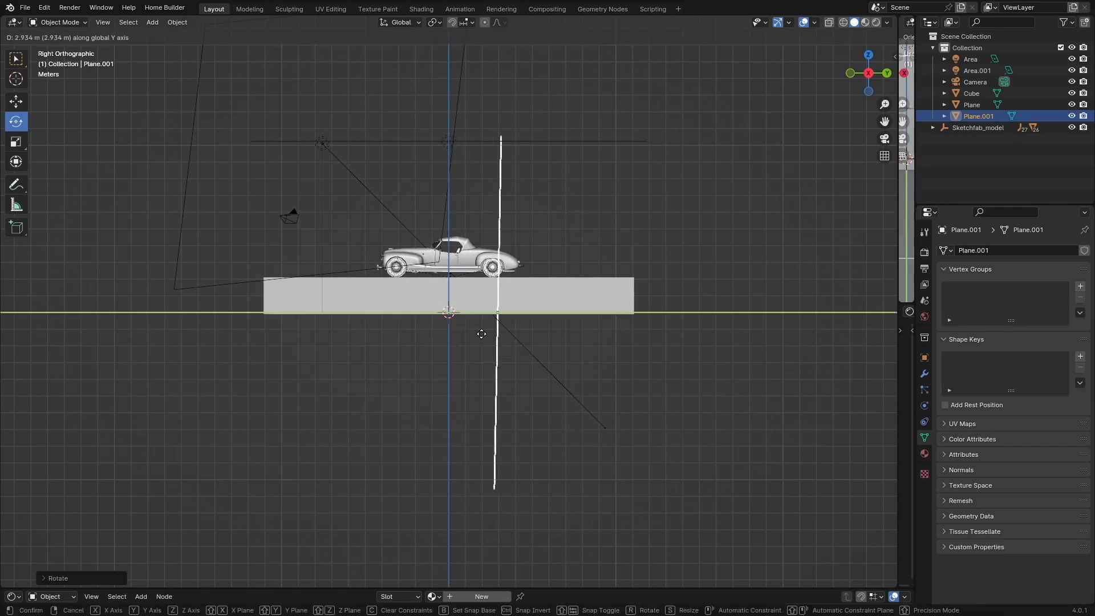
pyautogui.click(616, 335)
pyautogui.press('g')
pyautogui.press('z')
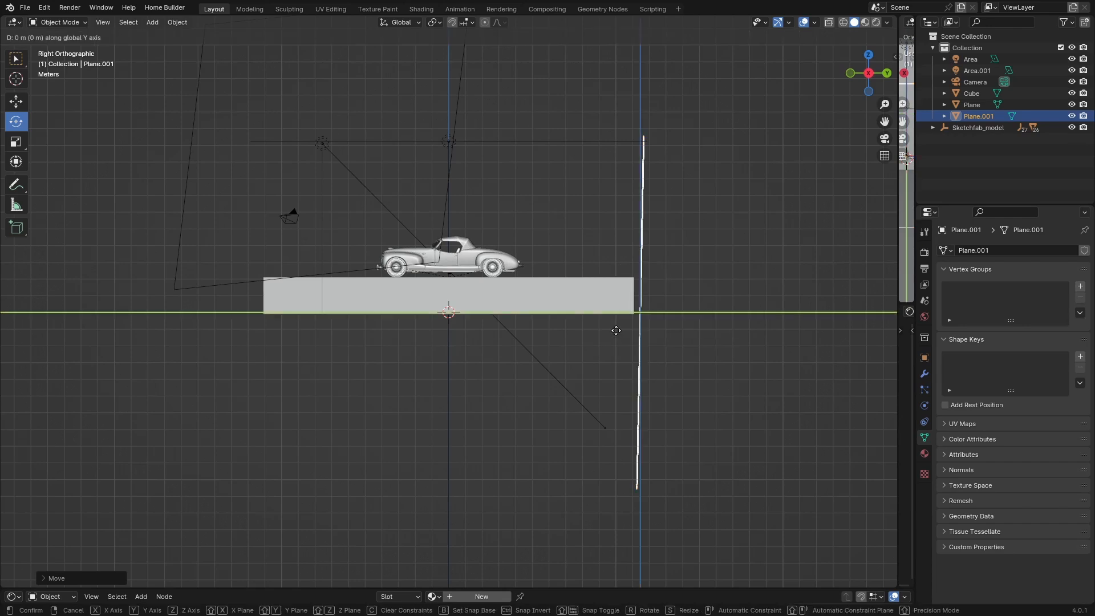
pyautogui.click(627, 187)
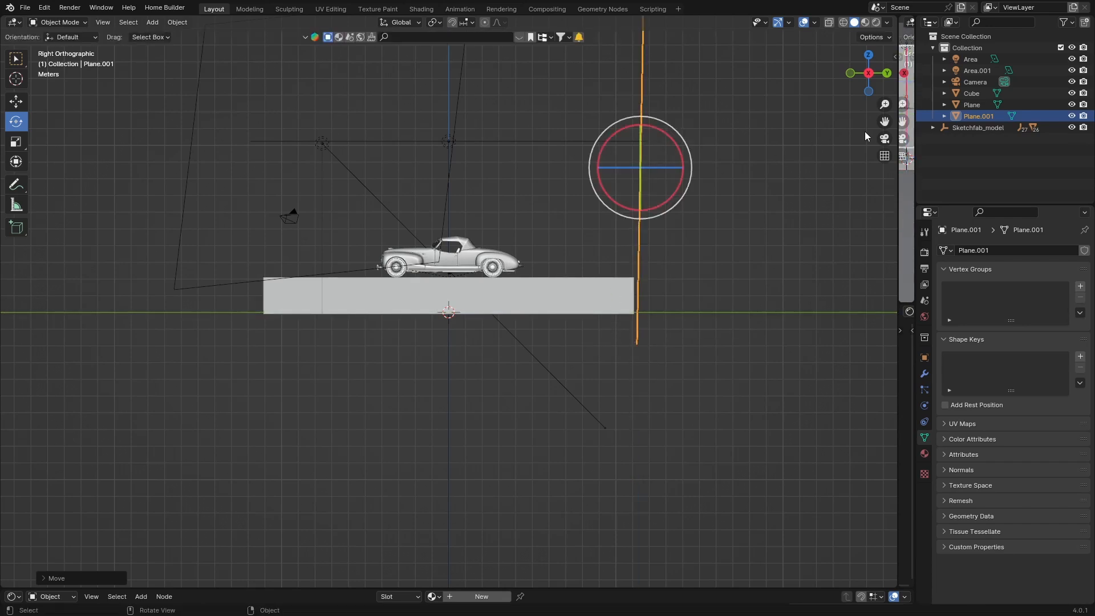
# - In the camera view, move the upright plane along positive X behind the car and scale it up about 1.86 times
pyautogui.click(884, 138)
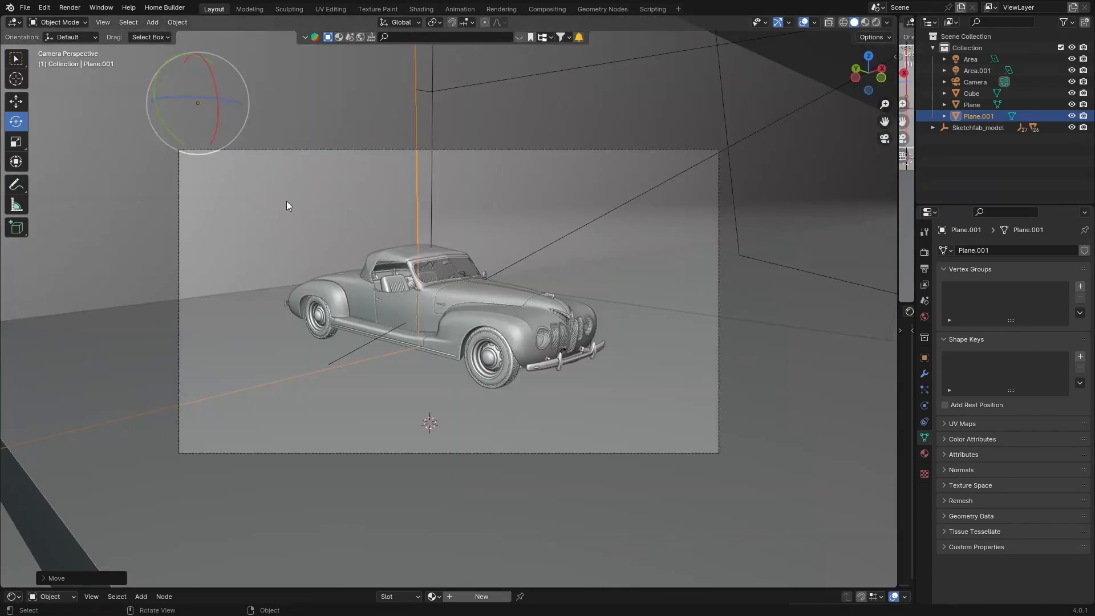
pyautogui.press('g')
pyautogui.press('x')
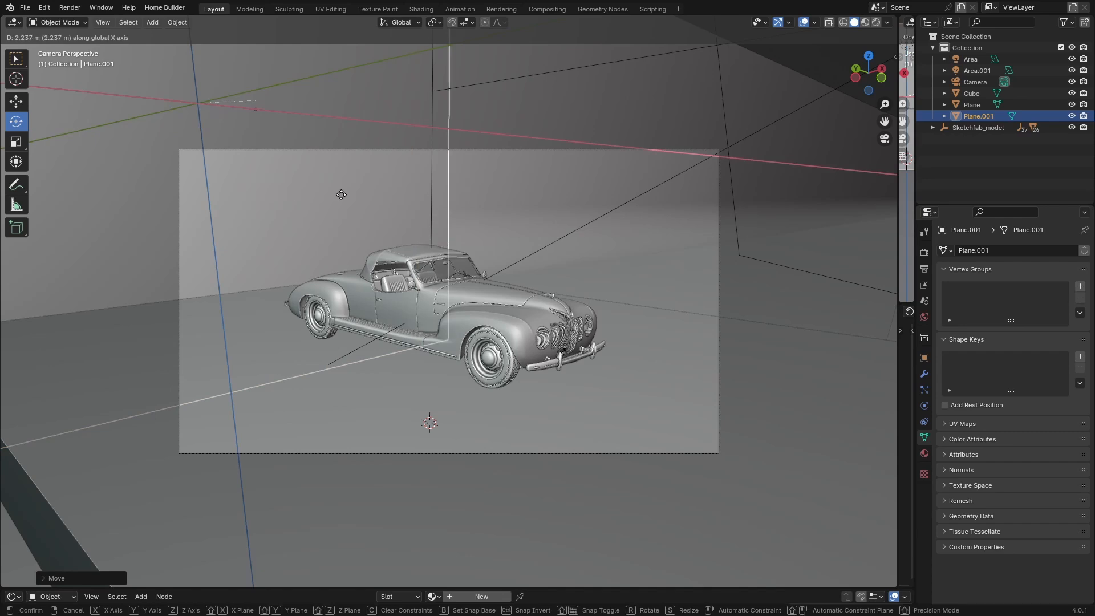
pyautogui.click(528, 199)
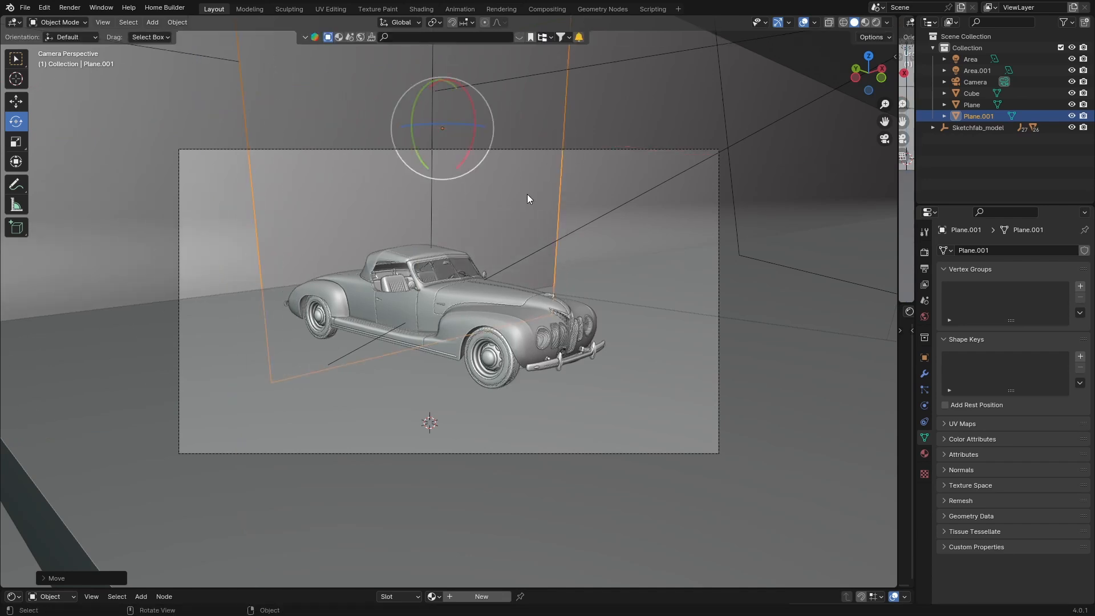
pyautogui.press('s')
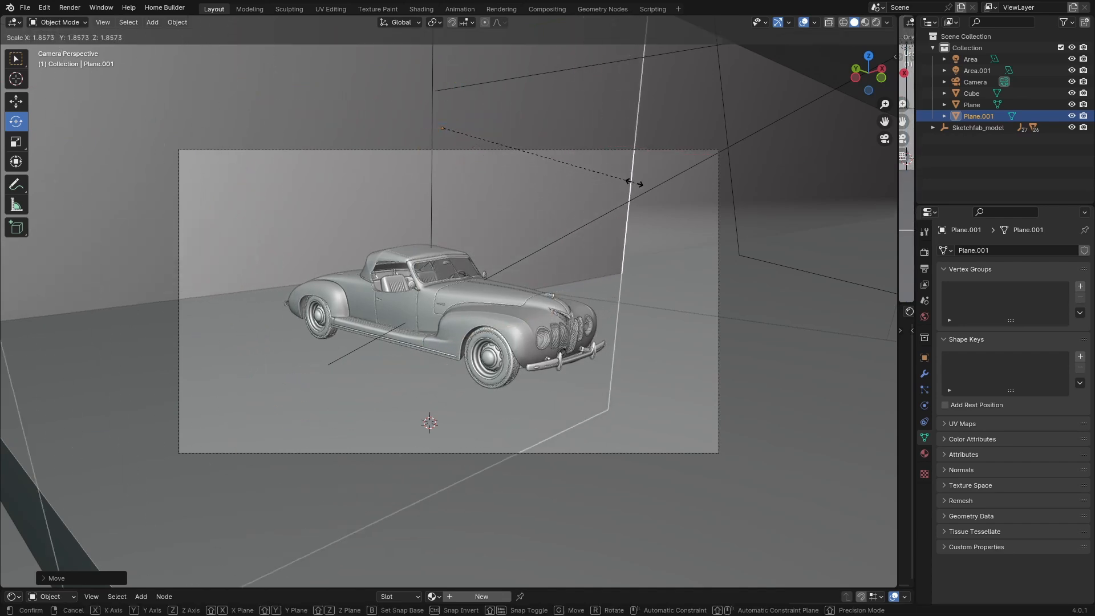
pyautogui.click(635, 183)
# - Switch the camera view to rendered shading and select the patterned floor cube
pyautogui.scroll(-3, 393, 315)
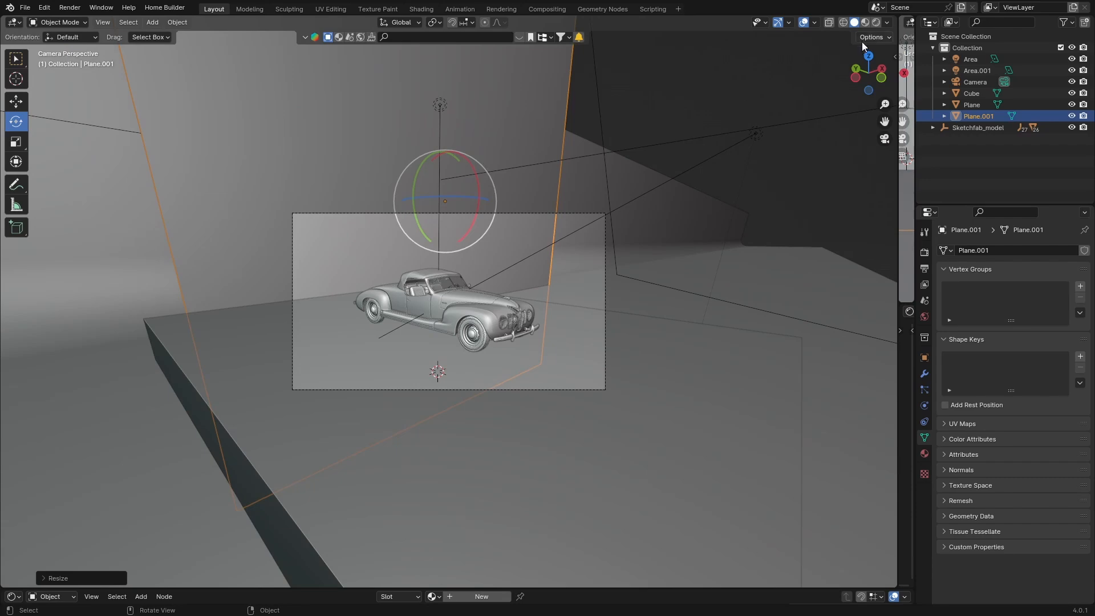
pyautogui.press('z')
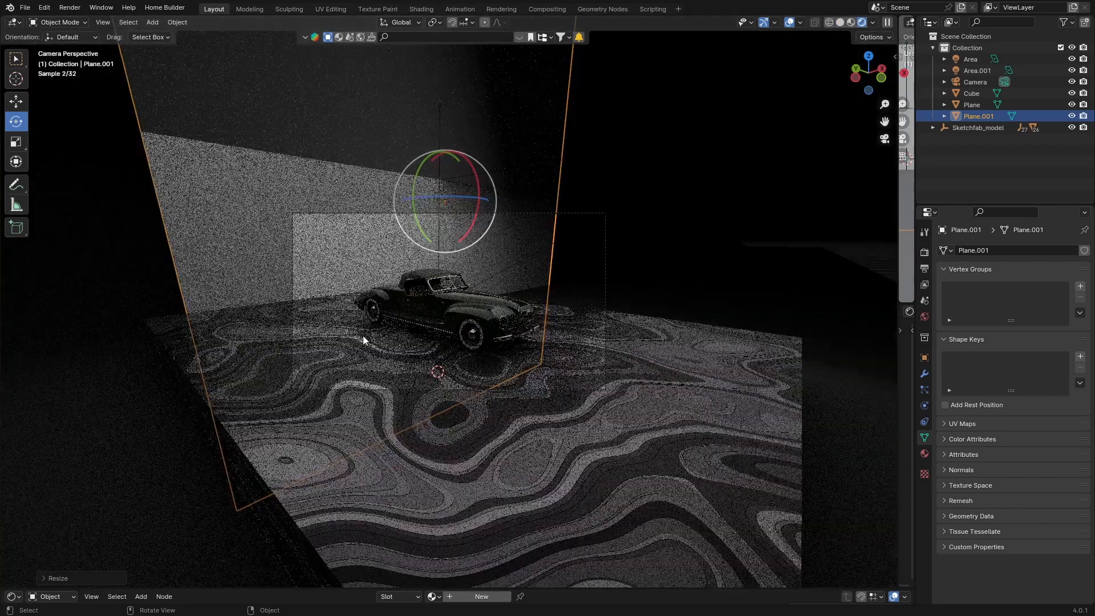
pyautogui.scroll(2, 358, 338)
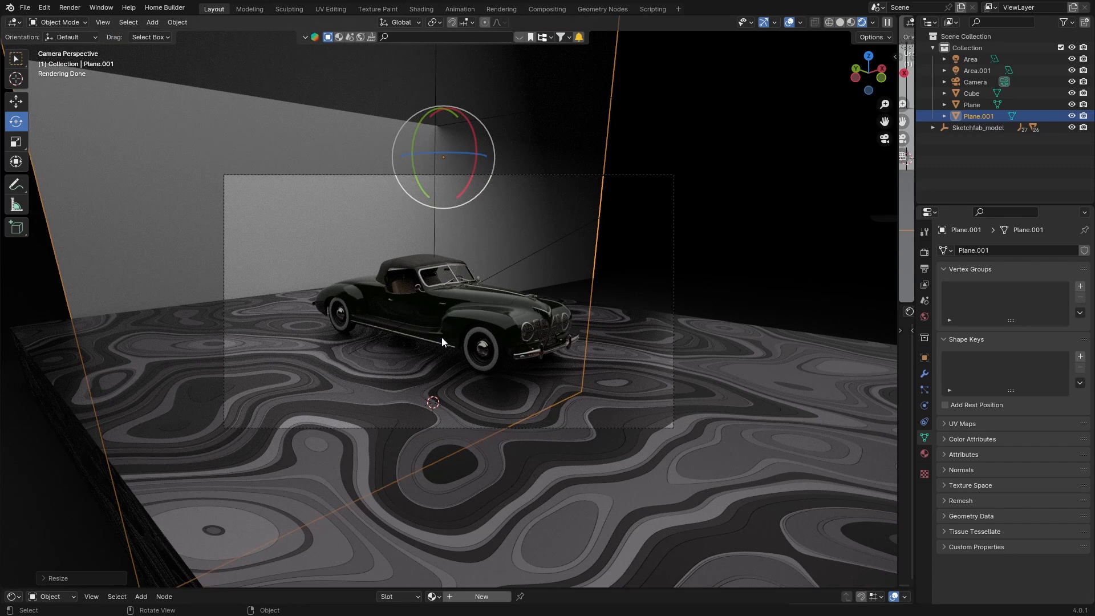
pyautogui.click(598, 430)
pyautogui.click(655, 478)
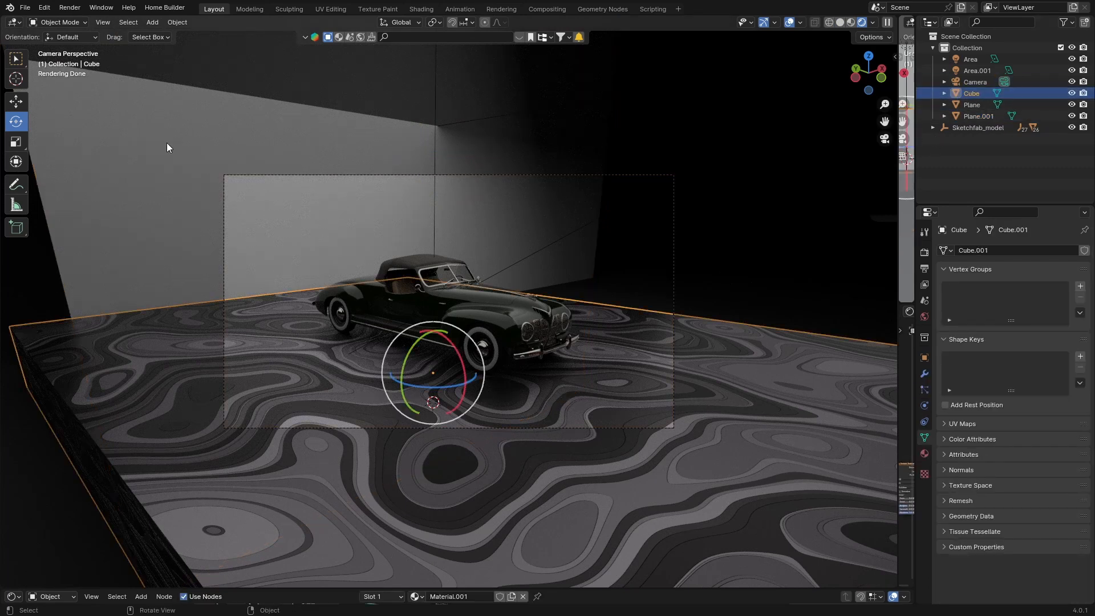
# - Give the upright backdrop plane a material slot and assign the existing Material.001 to it
pyautogui.click(150, 135)
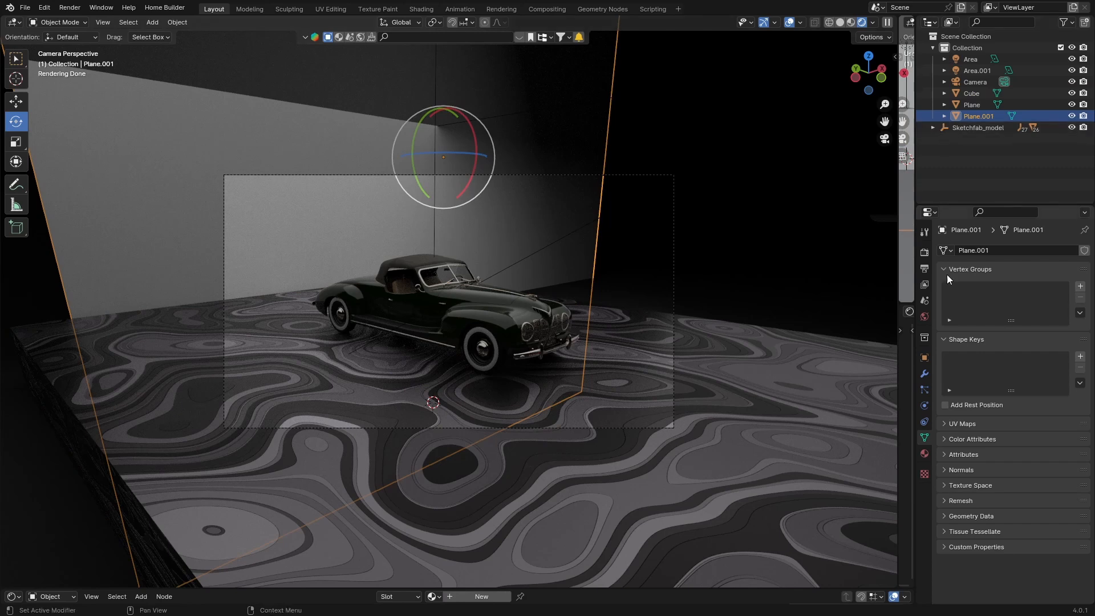
pyautogui.click(924, 455)
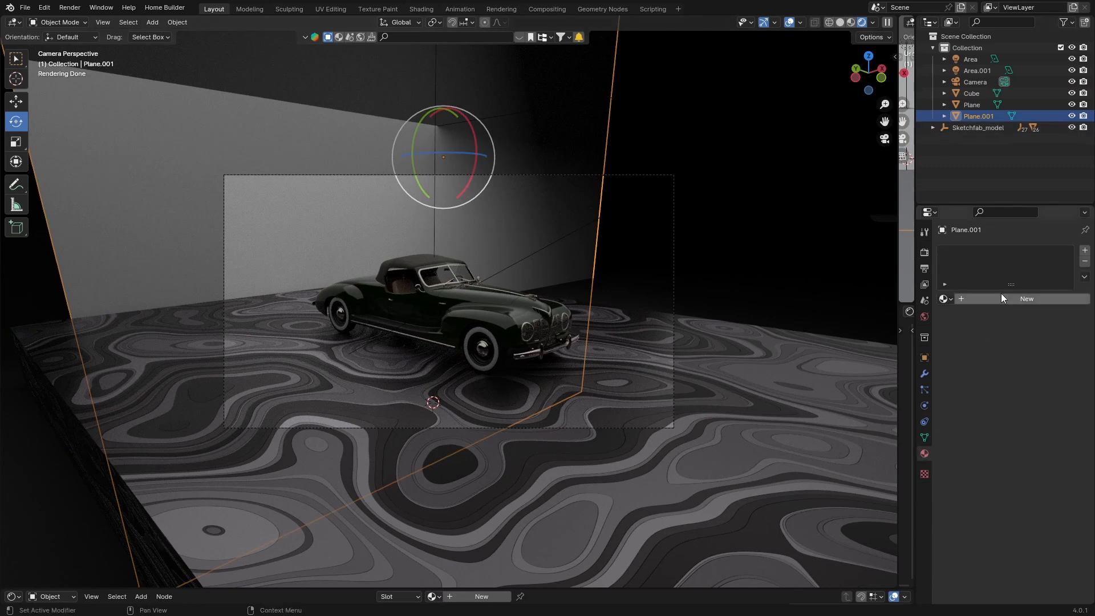
pyautogui.click(1000, 300)
pyautogui.click(947, 299)
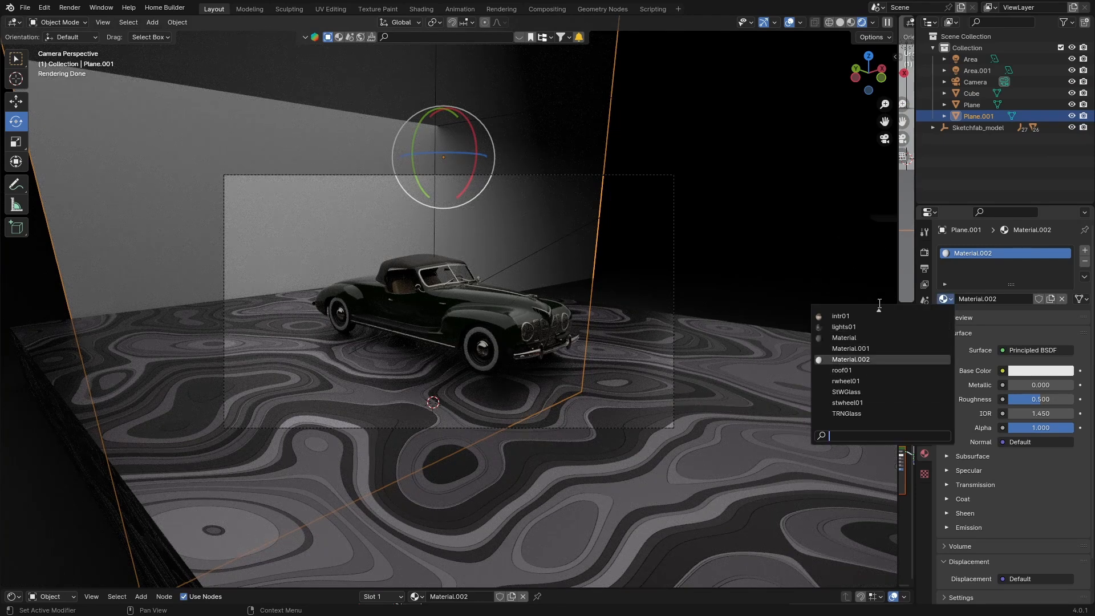
pyautogui.click(814, 345)
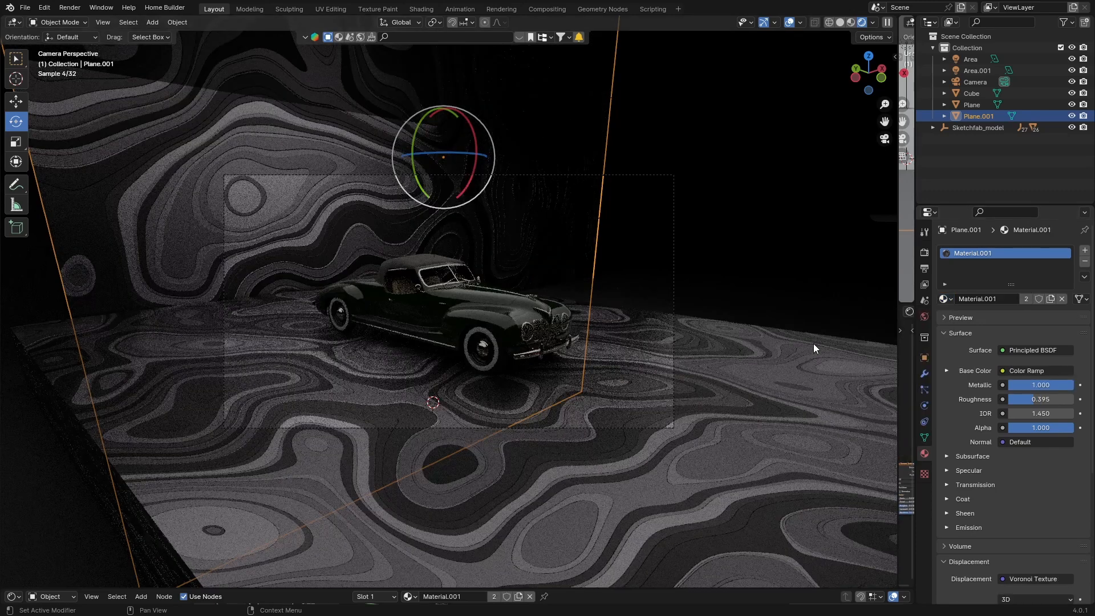
pyautogui.click(787, 218)
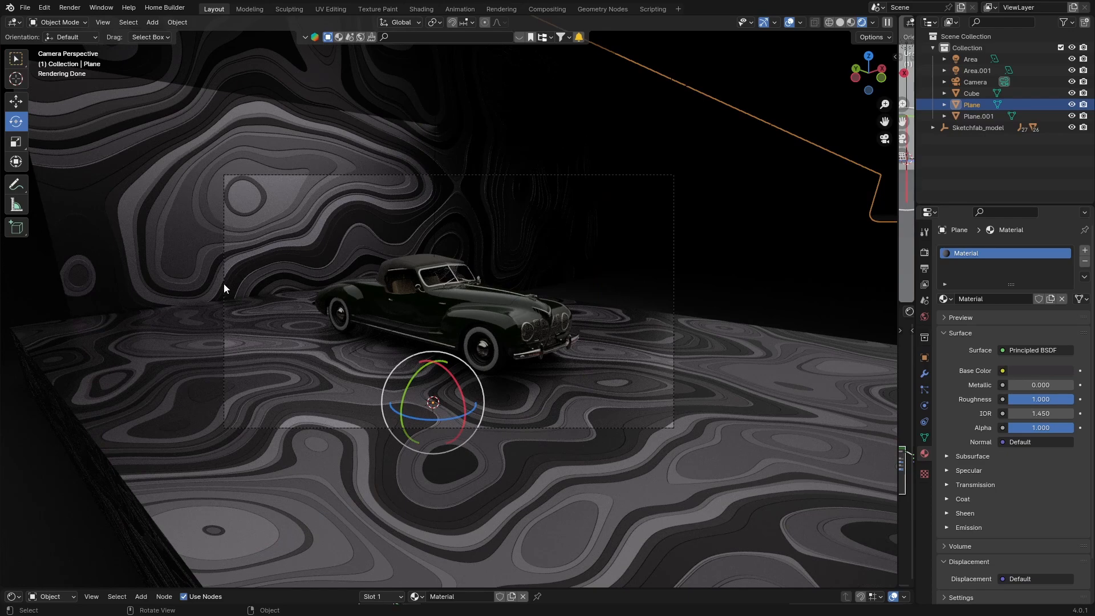
# - Move the floor cube about 3.64 m along positive X
pyautogui.scroll(3, 430, 284)
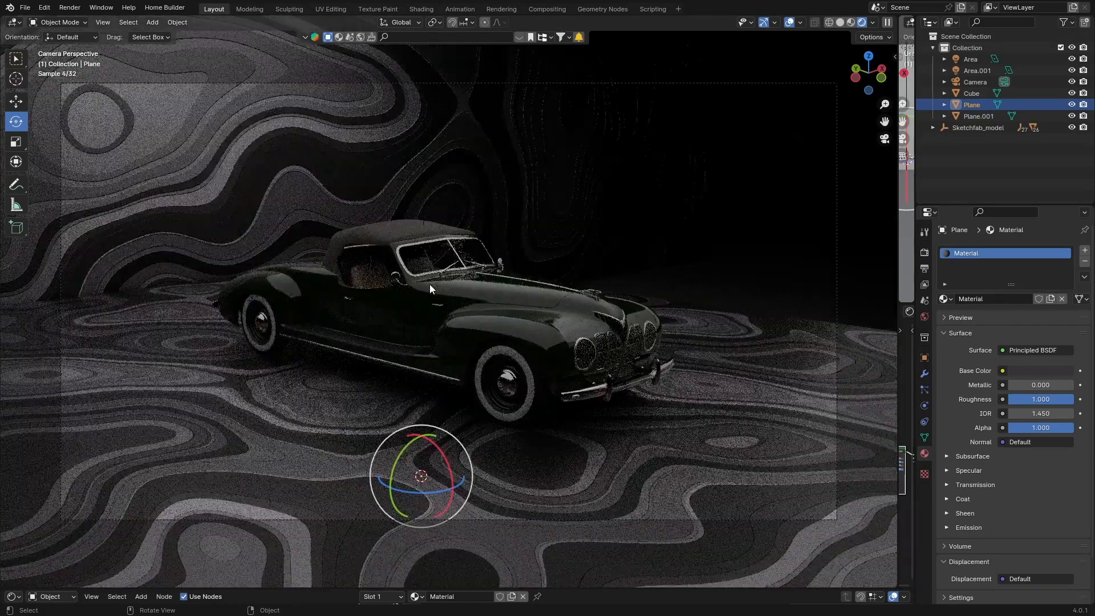
pyautogui.scroll(-1, 429, 284)
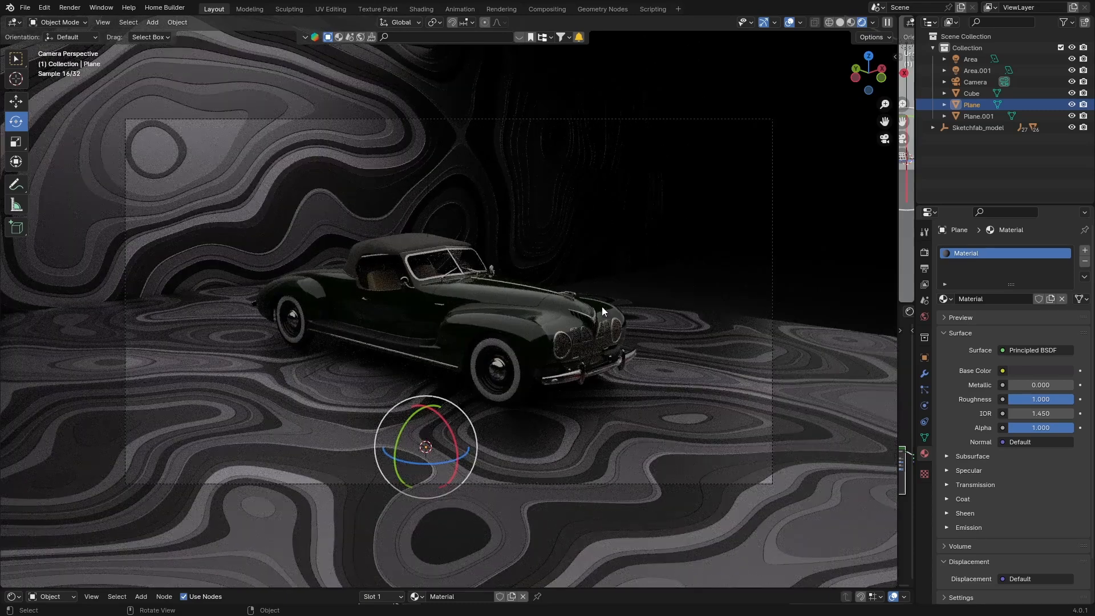
pyautogui.click(667, 327)
pyautogui.press('g')
pyautogui.press('x')
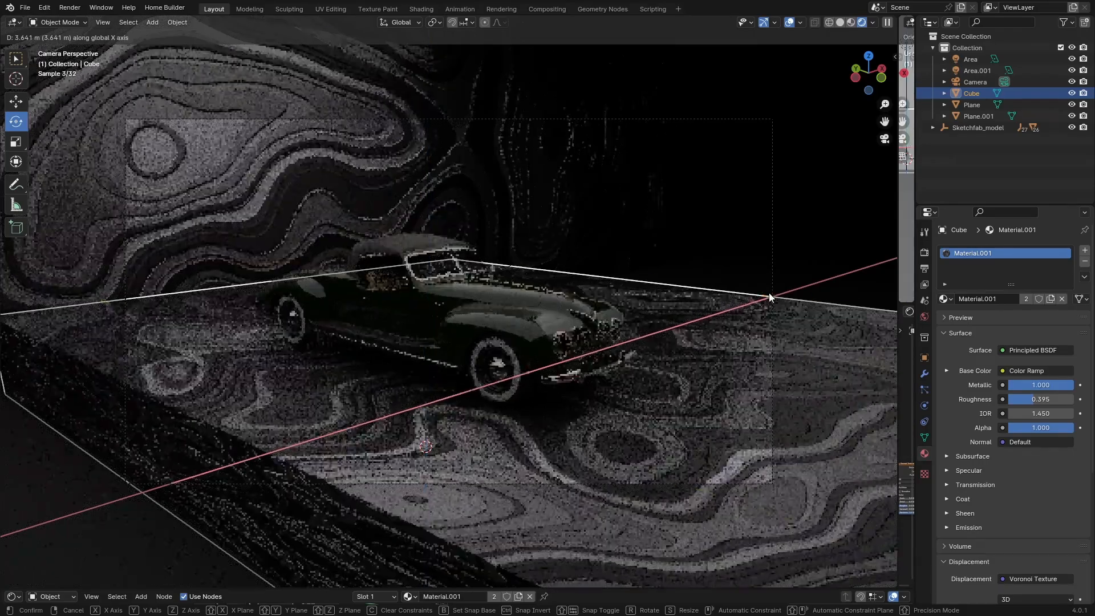
pyautogui.click(770, 295)
pyautogui.click(804, 223)
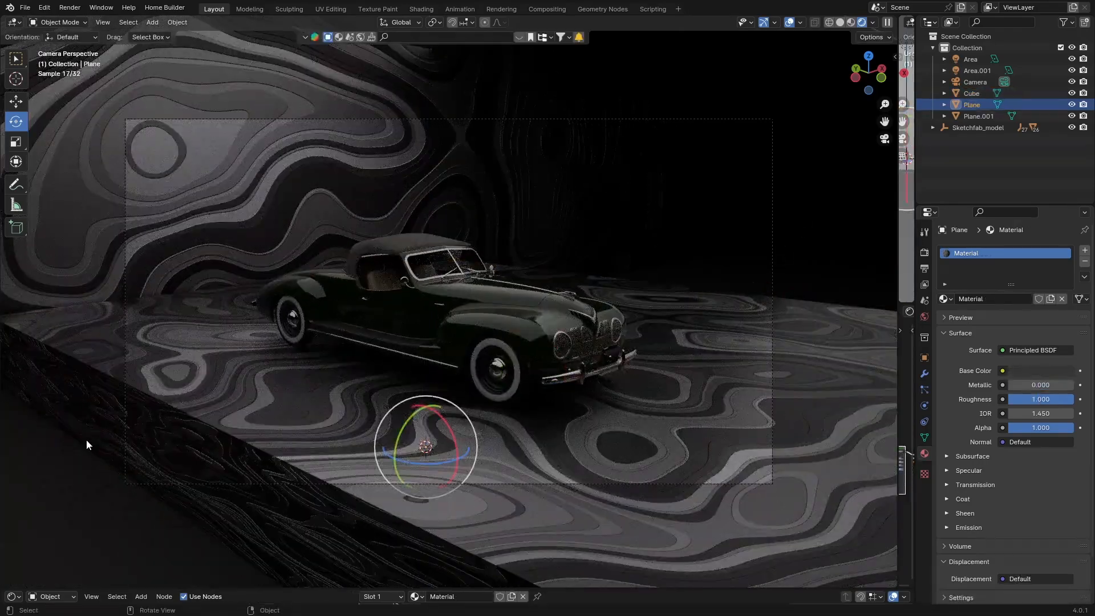
# - Scale the floor cube up along X until it fills the foreground of the camera frame
pyautogui.scroll(-2, 86, 439)
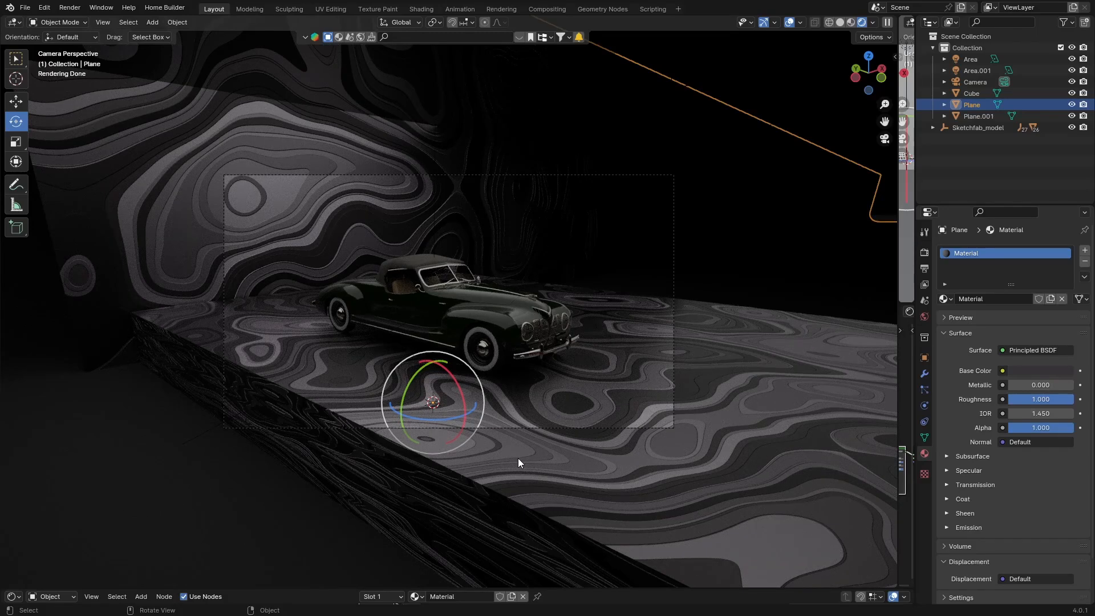
pyautogui.click(365, 440)
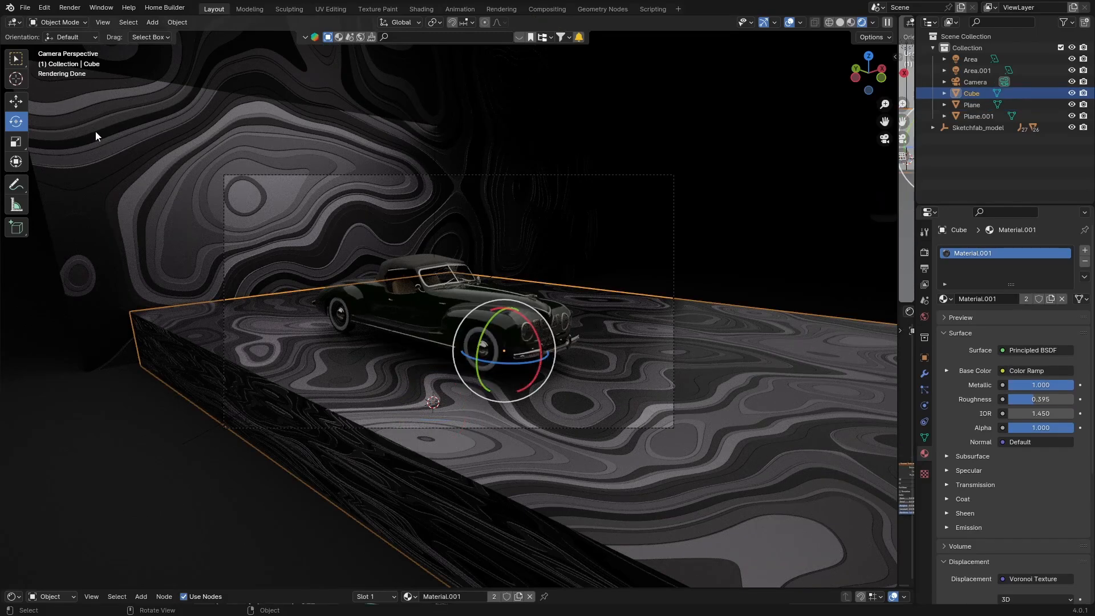
pyautogui.click(23, 142)
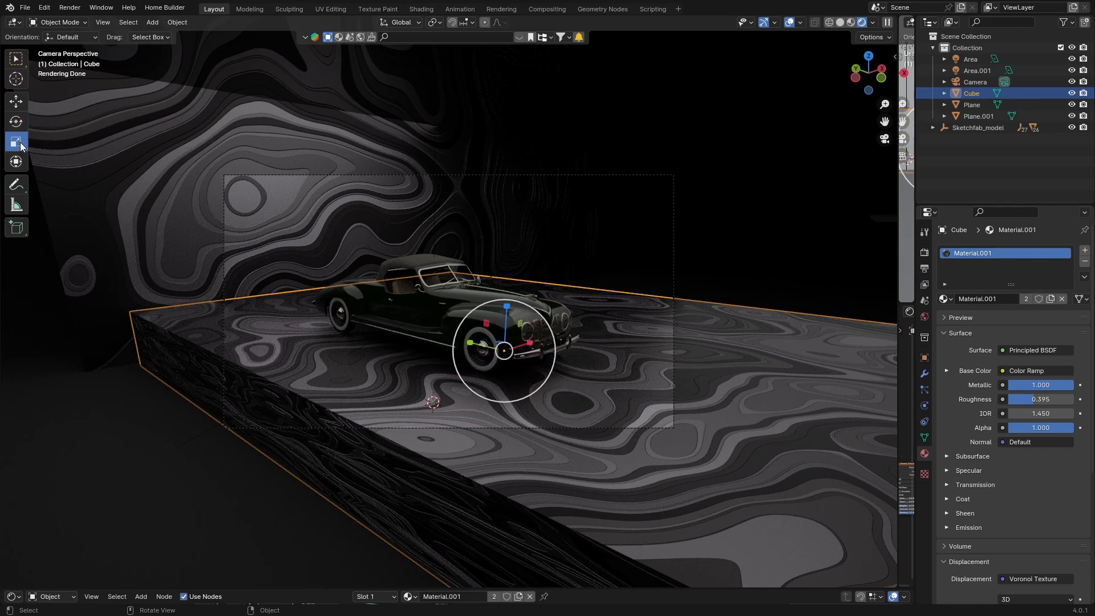
pyautogui.moveTo(522, 342); pyautogui.dragTo(528, 341)
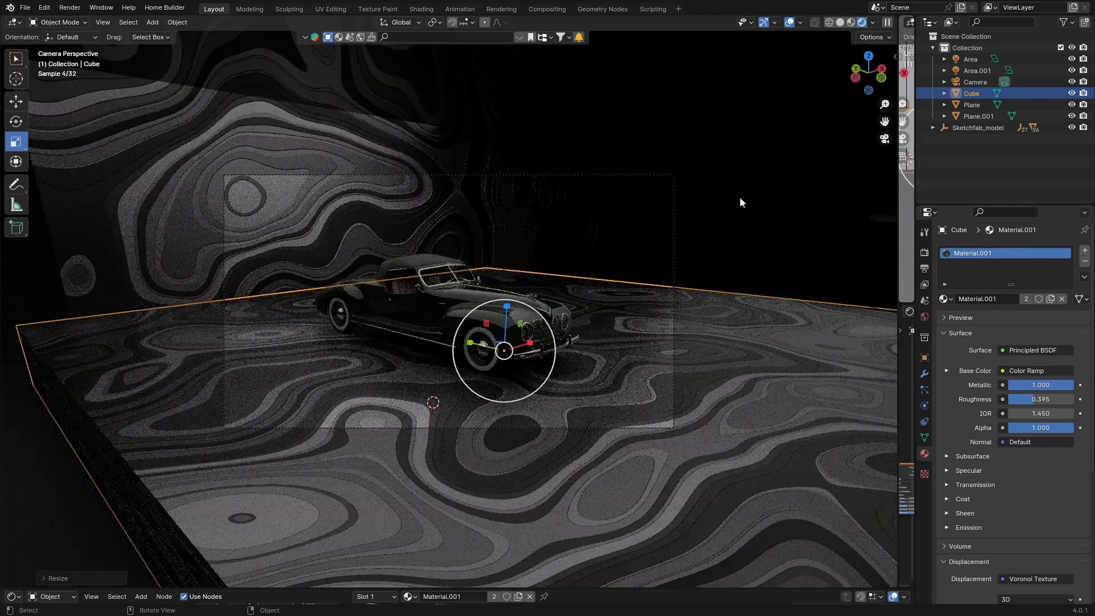
pyautogui.click(314, 435)
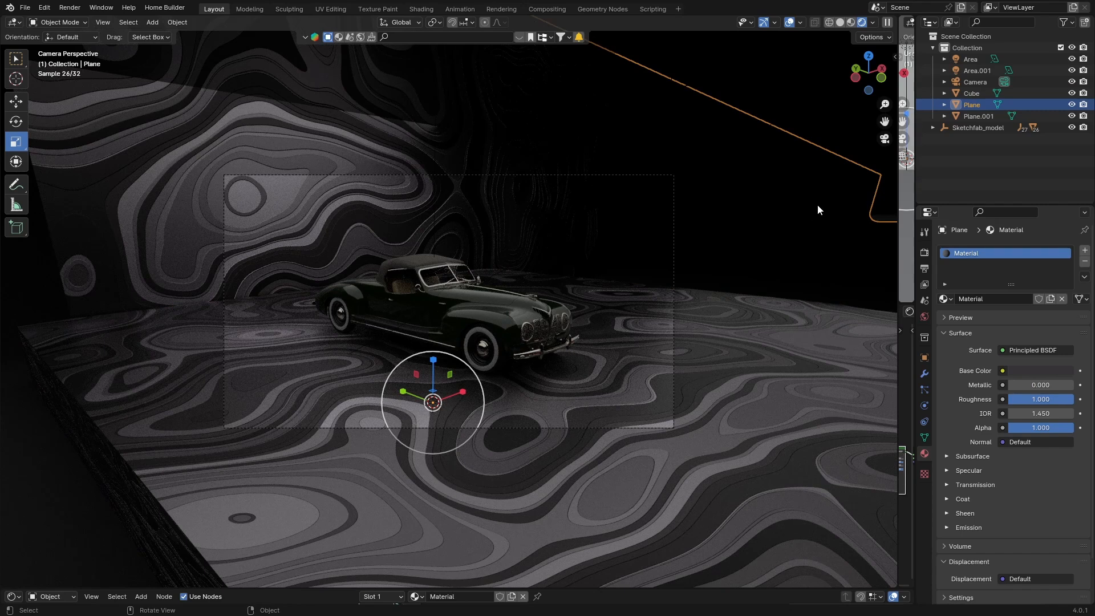
# - Return to the selection tool and set the final render's maximum samples to 200
pyautogui.scroll(2, 713, 211)
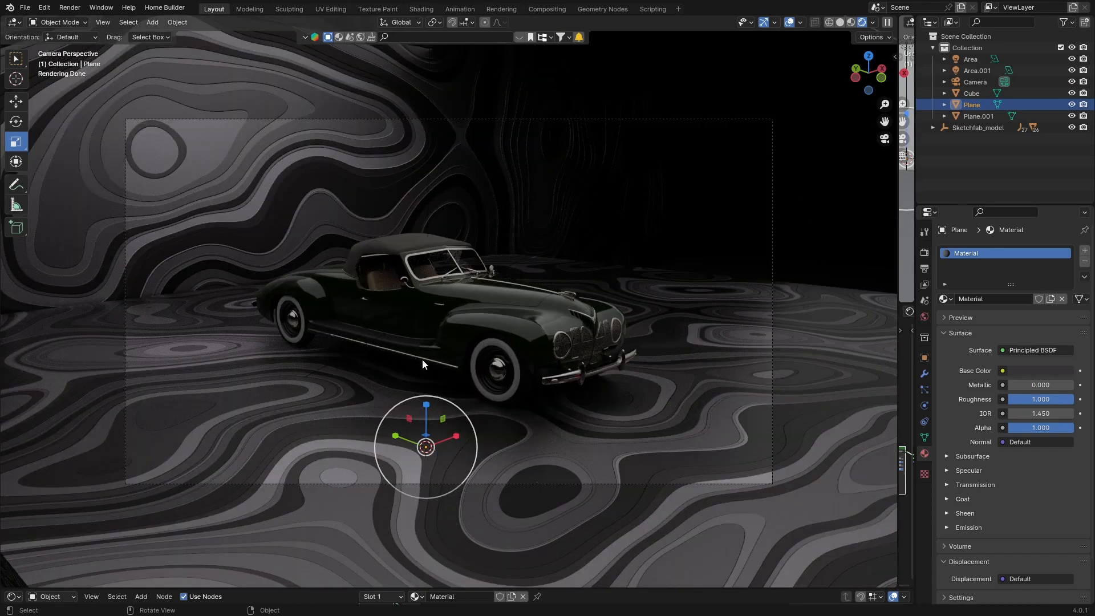
pyautogui.click(16, 58)
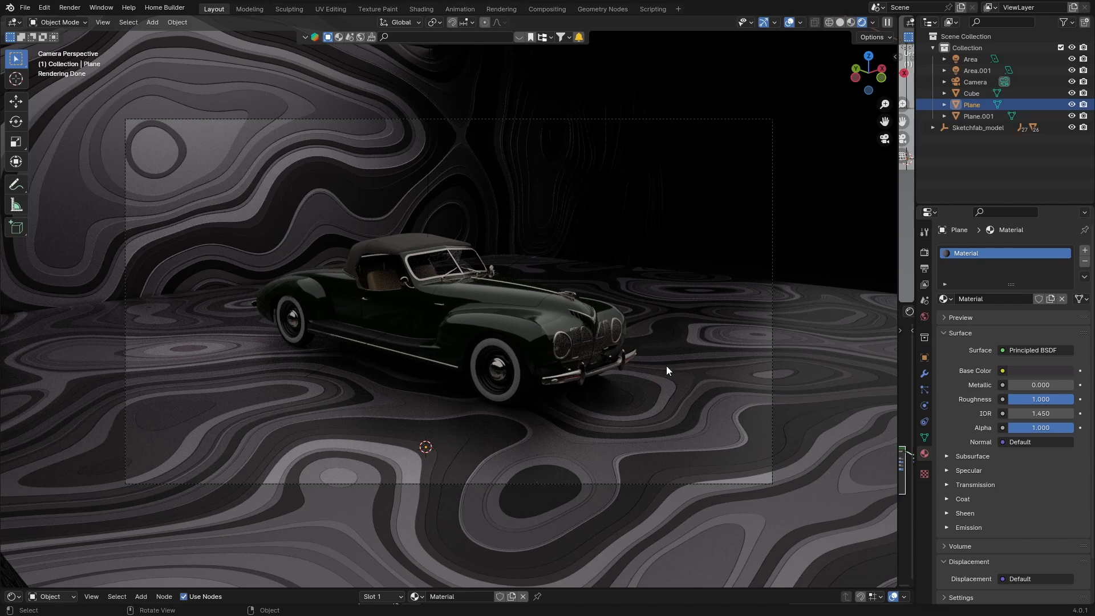
pyautogui.click(925, 252)
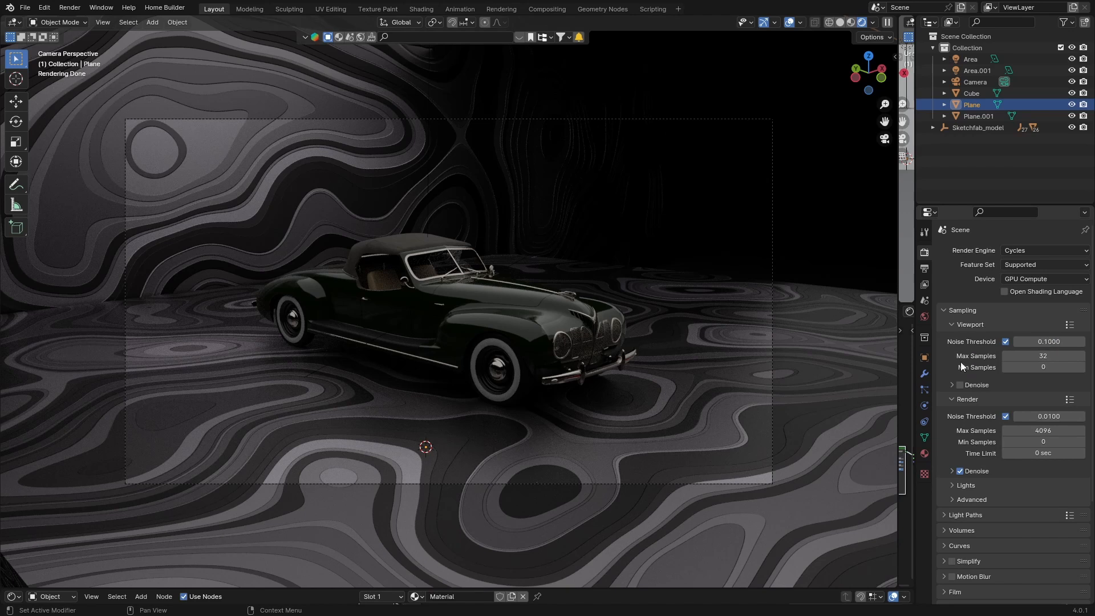
pyautogui.click(1032, 431)
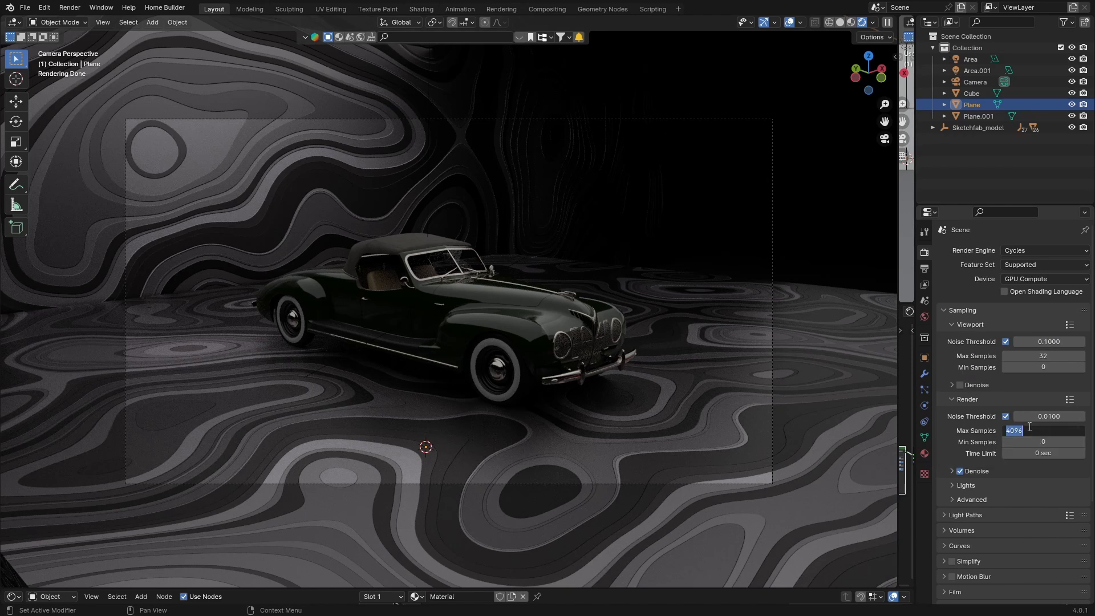
pyautogui.press('BackSpace')
pyautogui.write('200')
pyautogui.press('Return')
# - In the render performance settings, set the tile size to 256 and enable Persistent Data
pyautogui.scroll(-2, 965, 490)
pyautogui.scroll(-2, 965, 491)
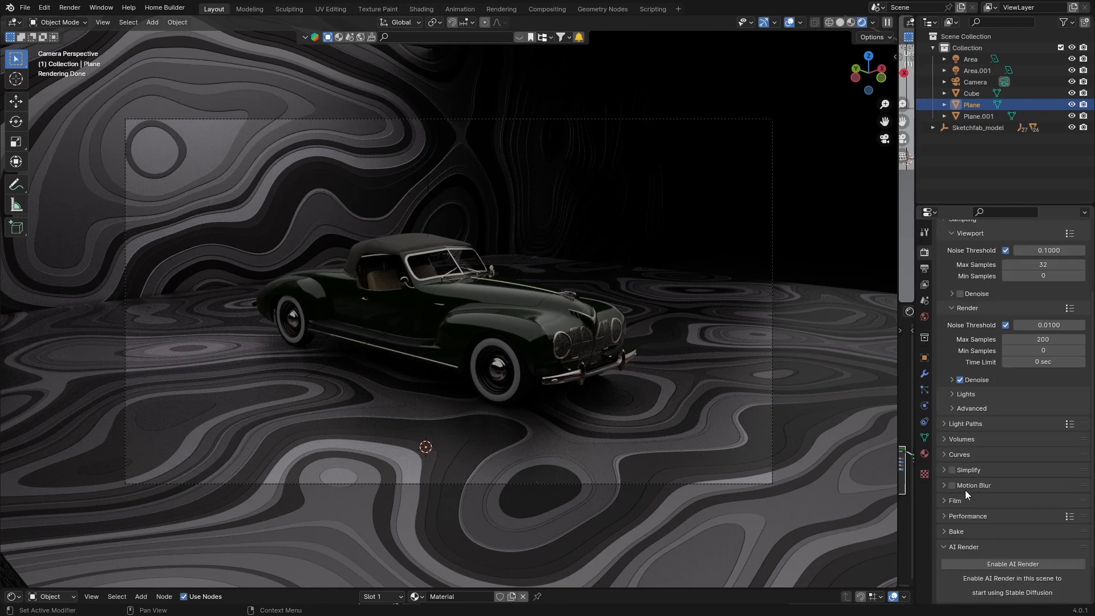
pyautogui.scroll(-1, 965, 491)
pyautogui.click(950, 494)
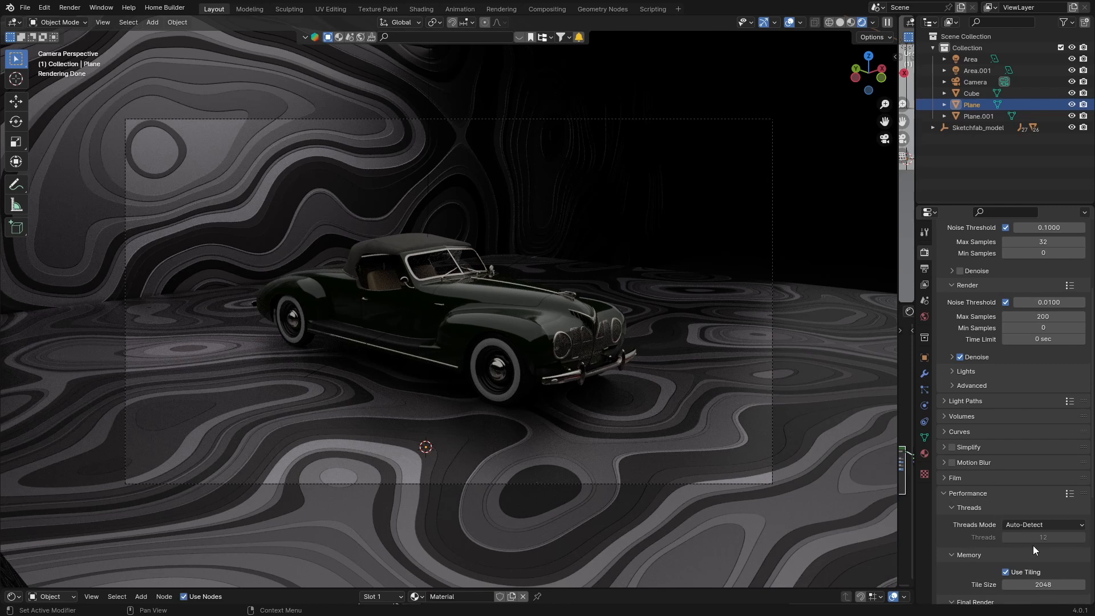
pyautogui.scroll(-3, 1032, 545)
pyautogui.click(1038, 518)
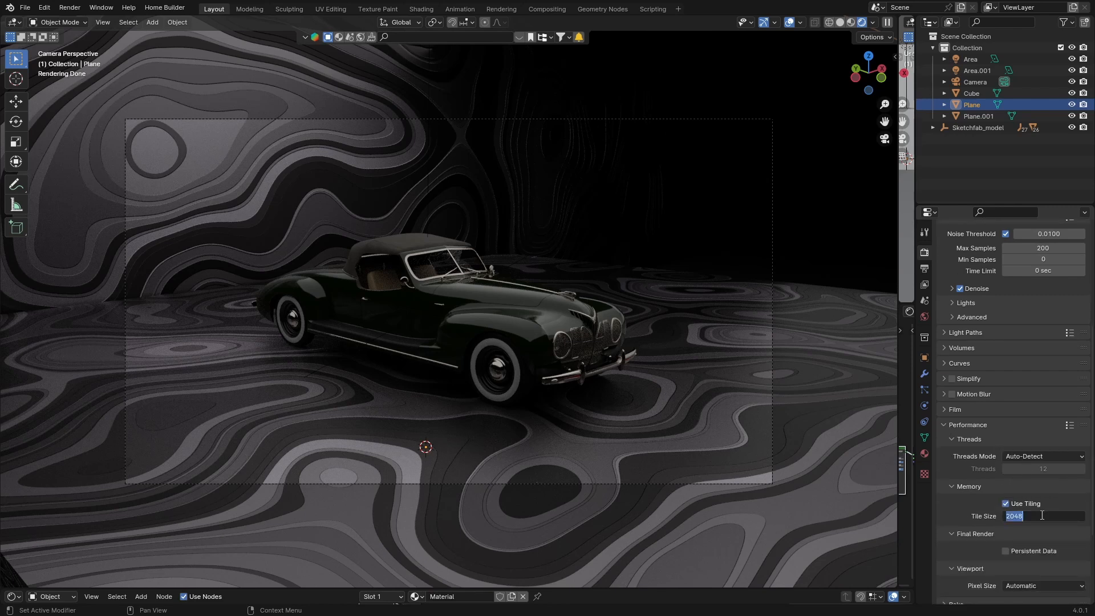
pyautogui.write('256')
pyautogui.press('Return')
pyautogui.click(1006, 551)
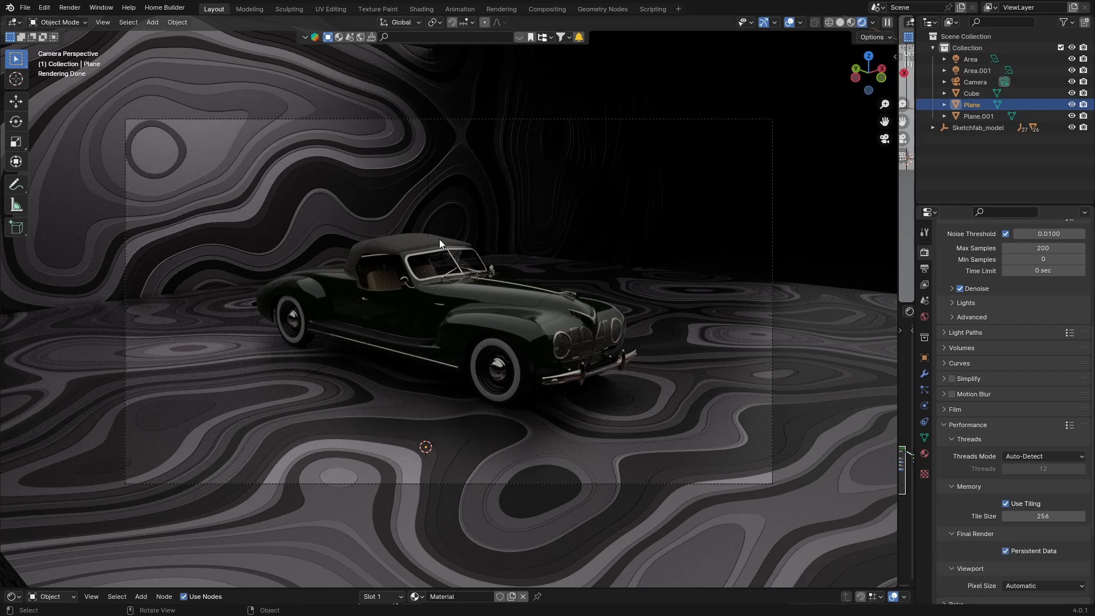
# - Render the still image, open its save dialog, dismiss it without saving, and close the render window
pyautogui.press('F12')
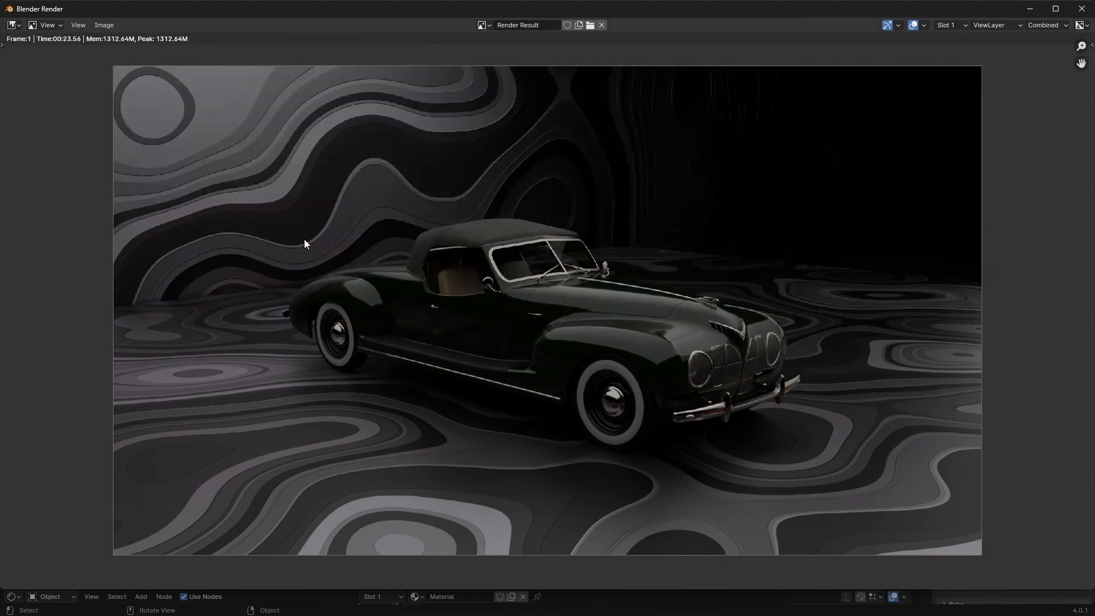
pyautogui.click(102, 25)
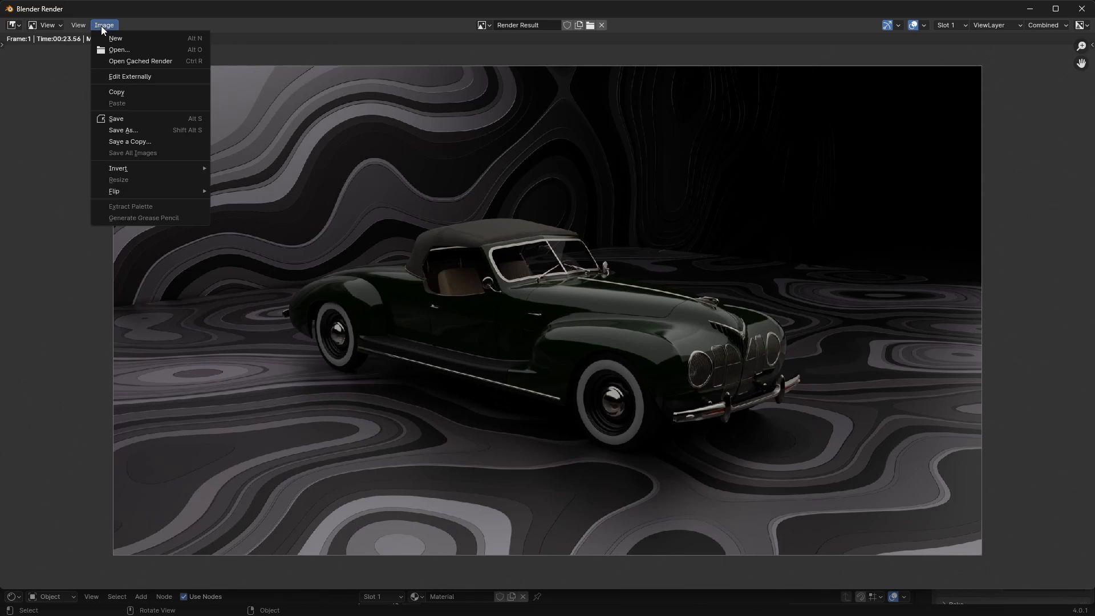
pyautogui.click(142, 119)
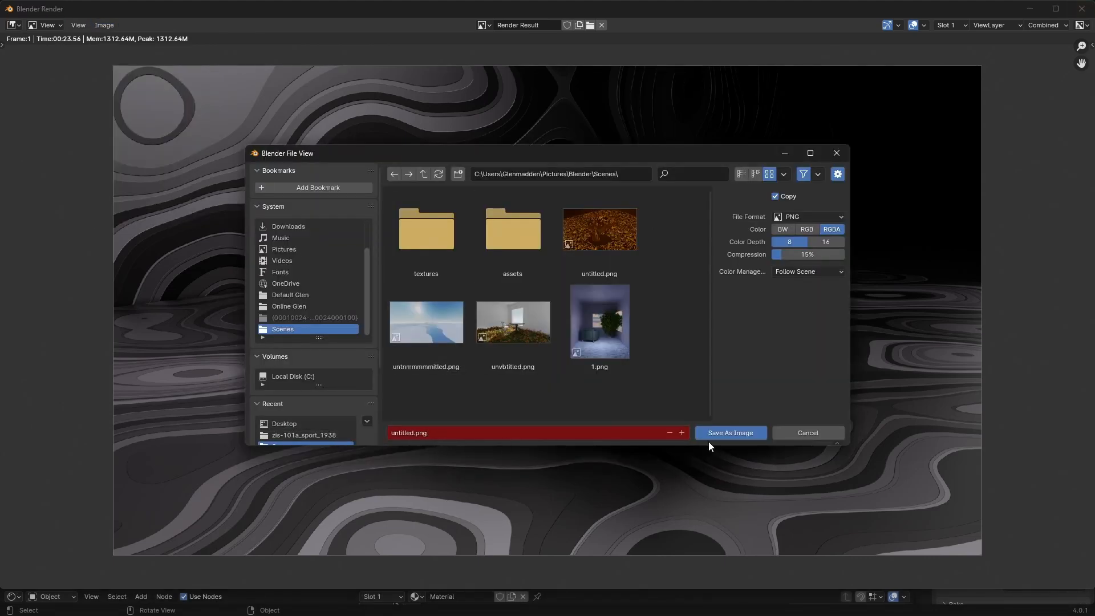
pyautogui.click(835, 152)
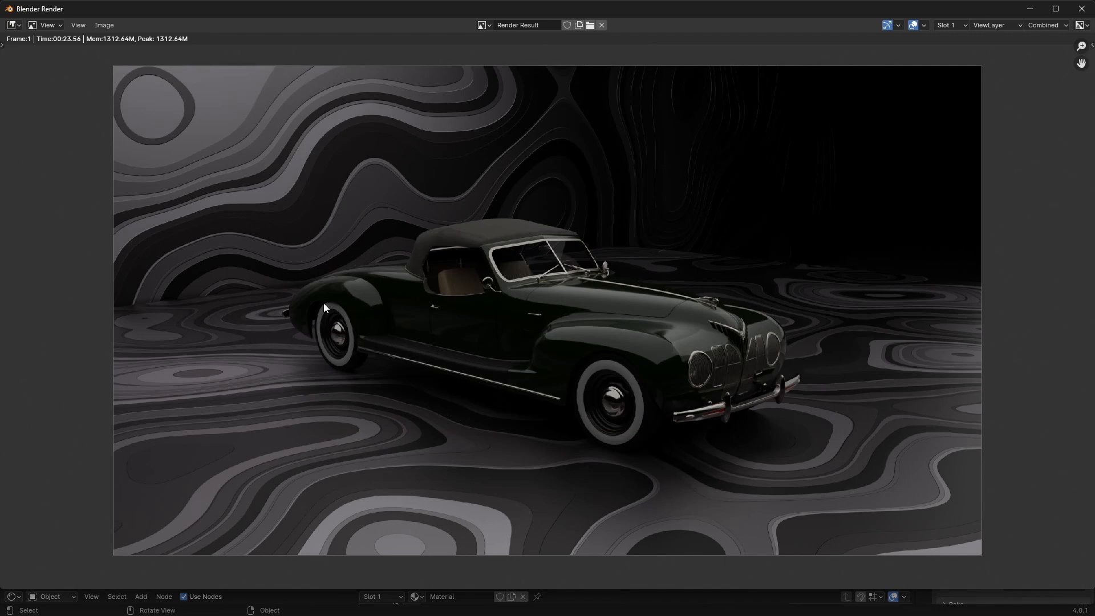
pyautogui.click(1082, 9)
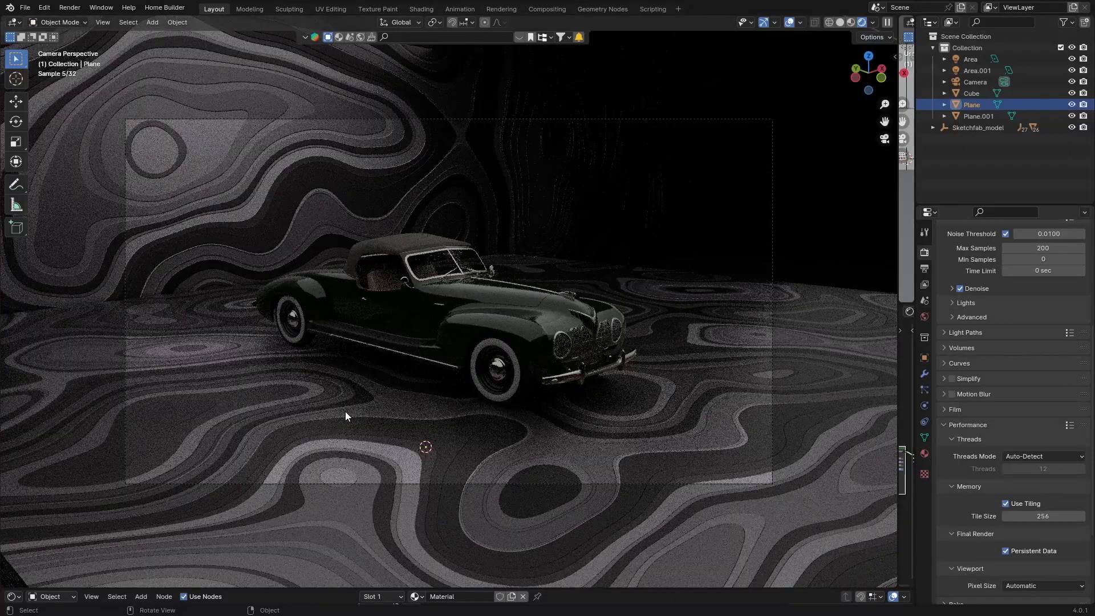